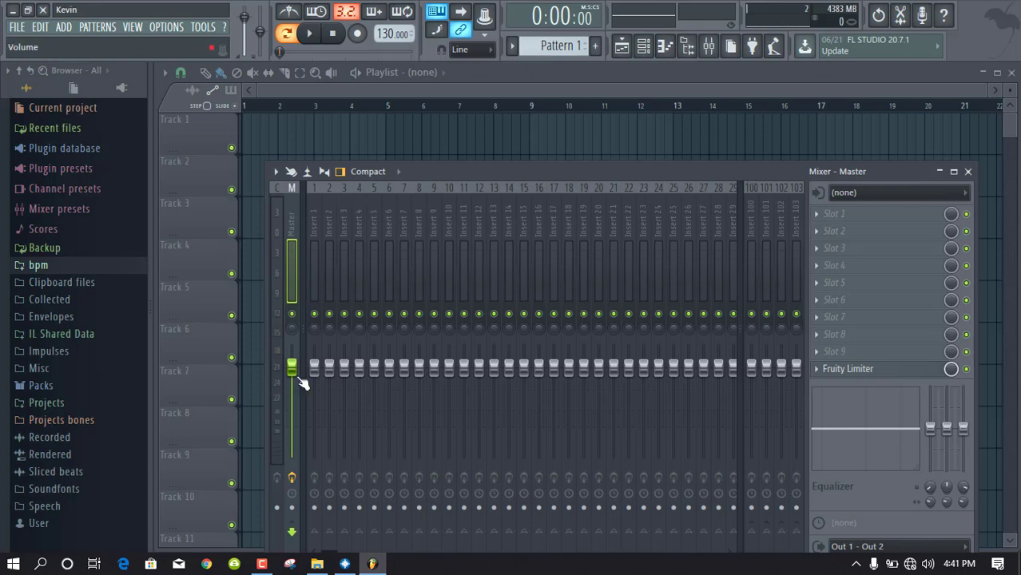
Step: Raise the Master track's volume fader and replace its Fruity Limiter with Fruity Parametric EQ 2
left_click_drag(293, 369, 292, 345)
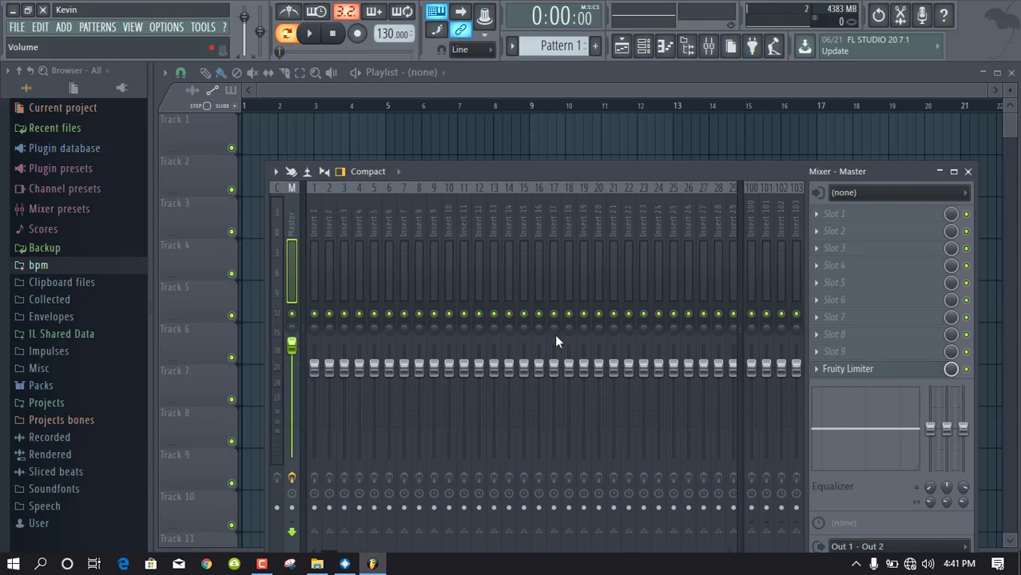
left_click(815, 366)
mouse_move(848, 252)
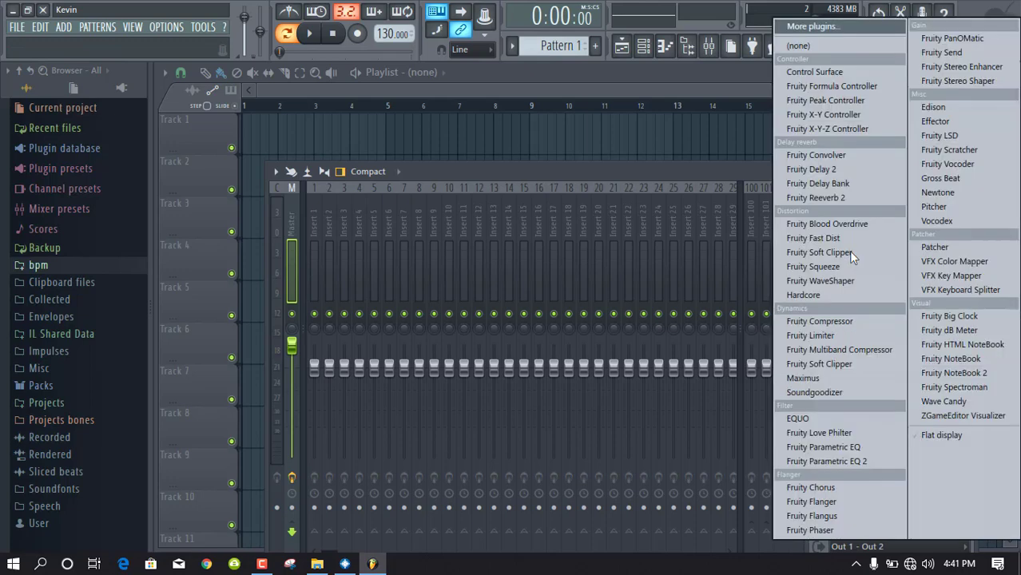
left_click(869, 461)
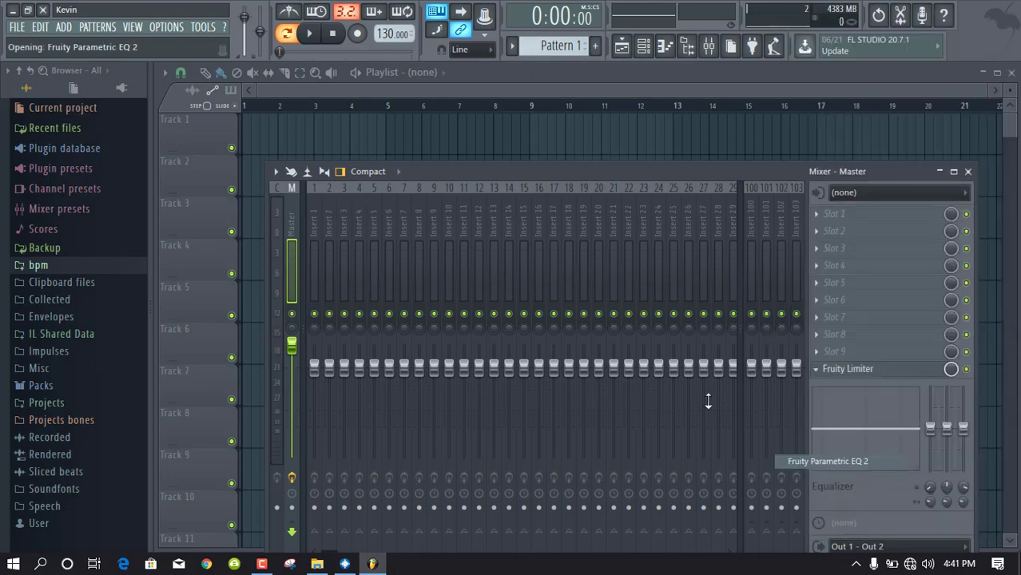
Step: Set the main level of Fruity Parametric EQ 2 to 6.0 dB, and close the EQ and the mixer
left_click_drag(695, 473, 561, 218)
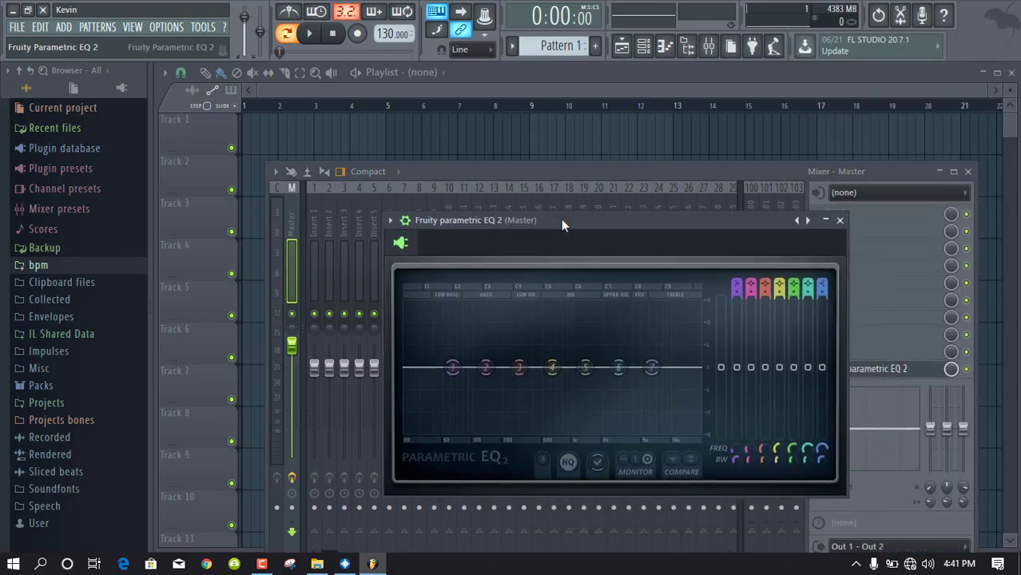
left_click_drag(722, 376, 720, 344)
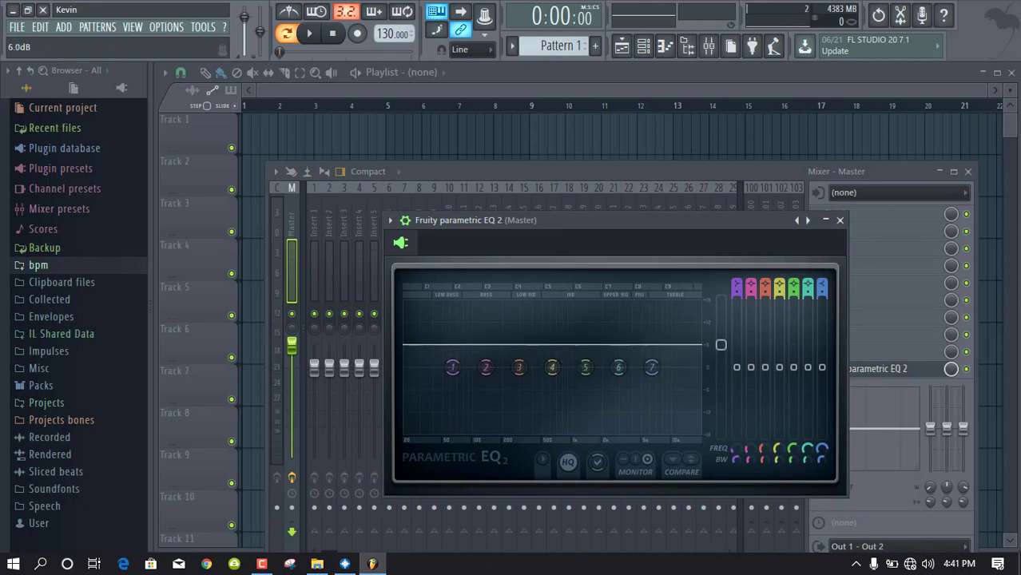
left_click(840, 221)
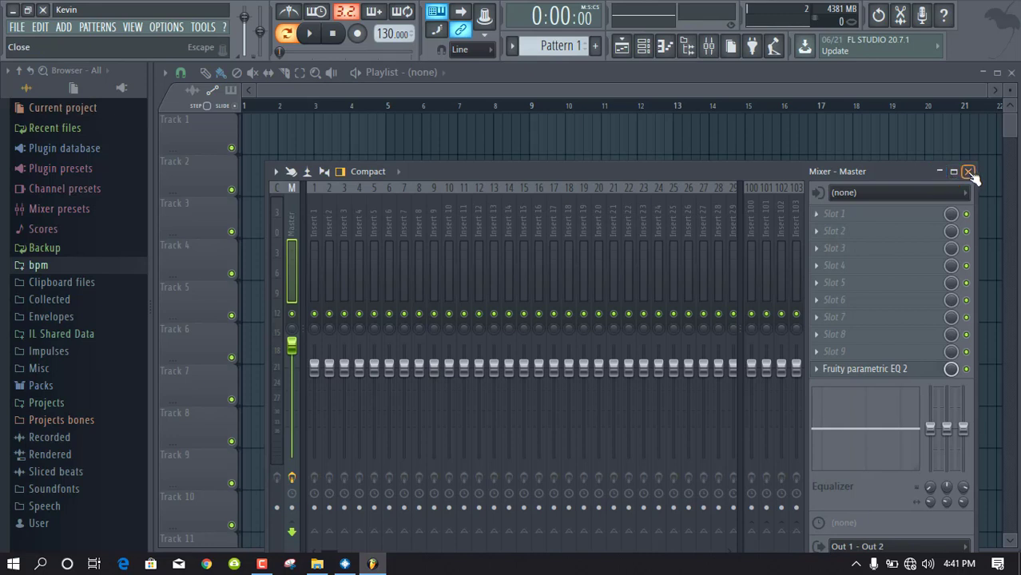
left_click(968, 171)
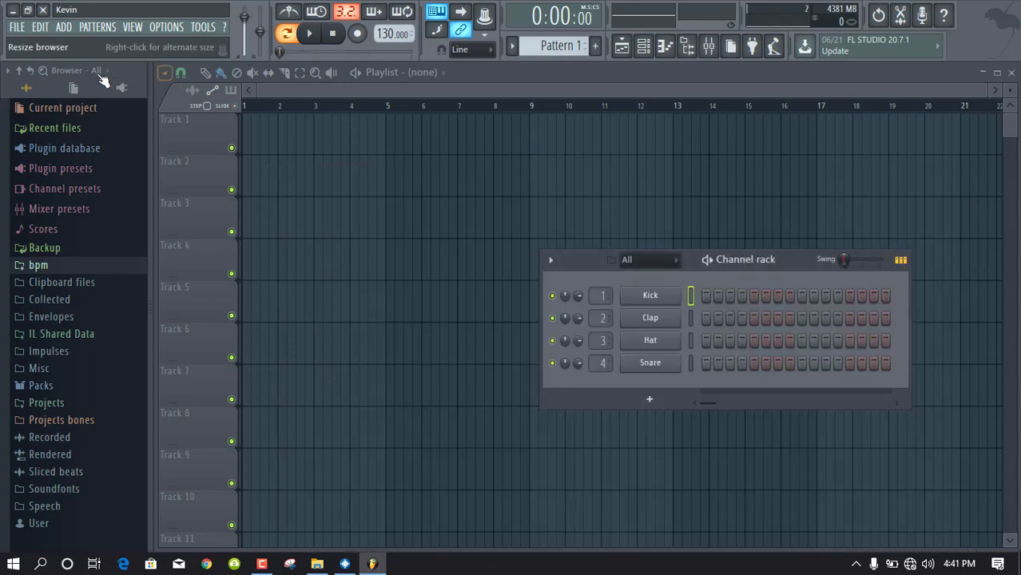
Step: From the bpm folder, place the Obuwoomi song on Track 1 and the ONKUBA song on Track 3 of the playlist
left_click(24, 268)
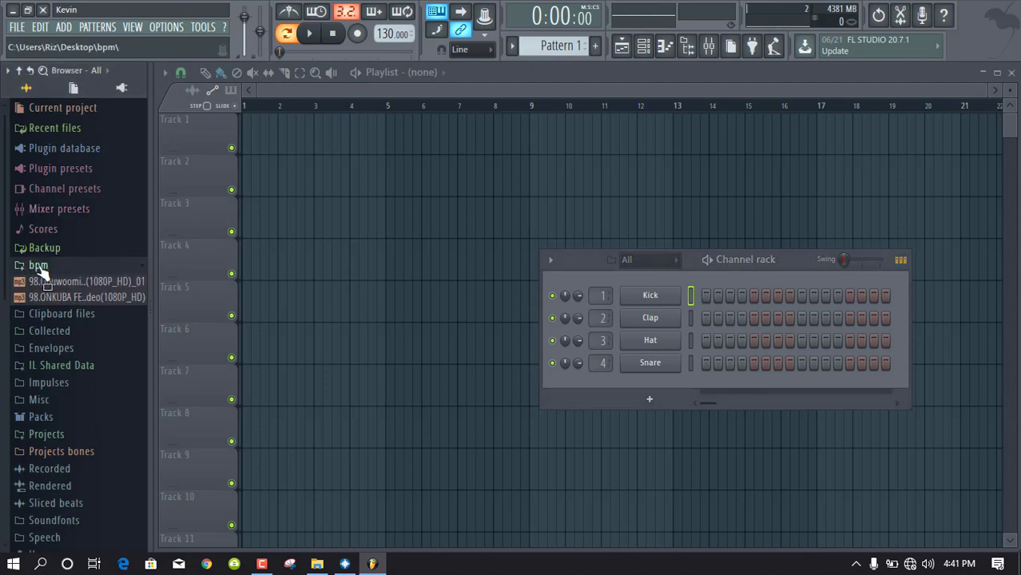
left_click(58, 286)
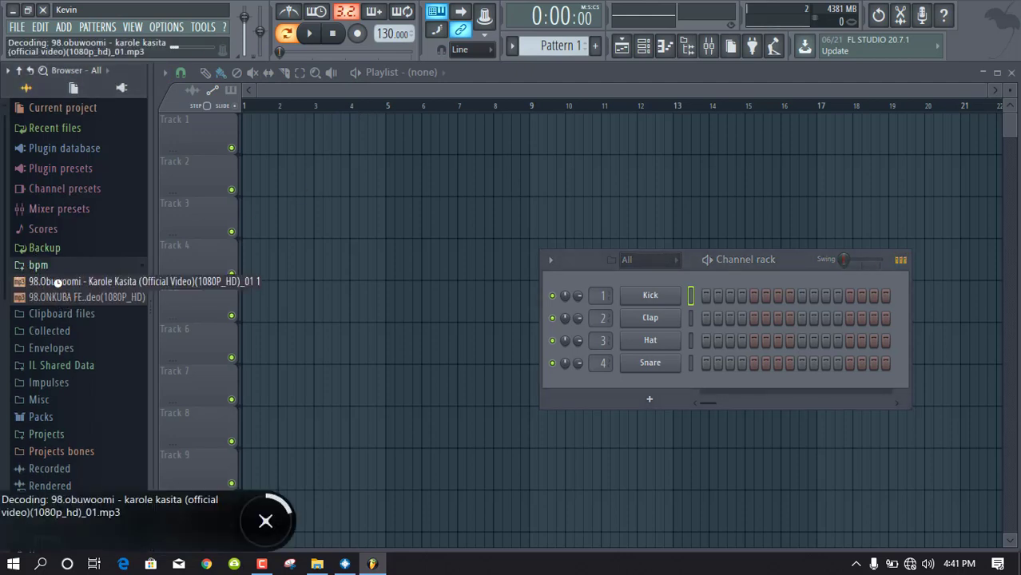
left_click_drag(63, 291, 277, 198)
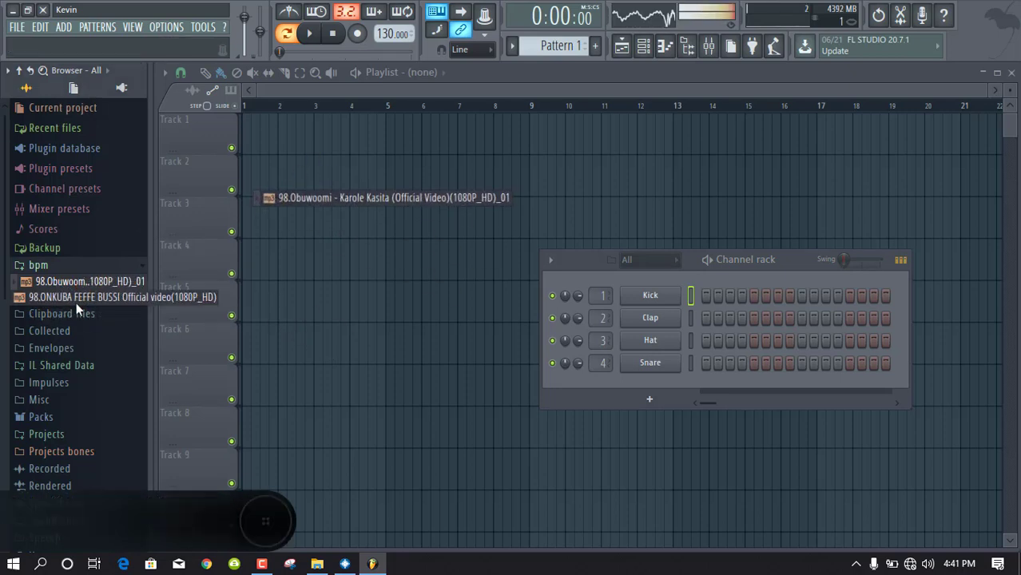
left_click_drag(80, 300, 567, 224)
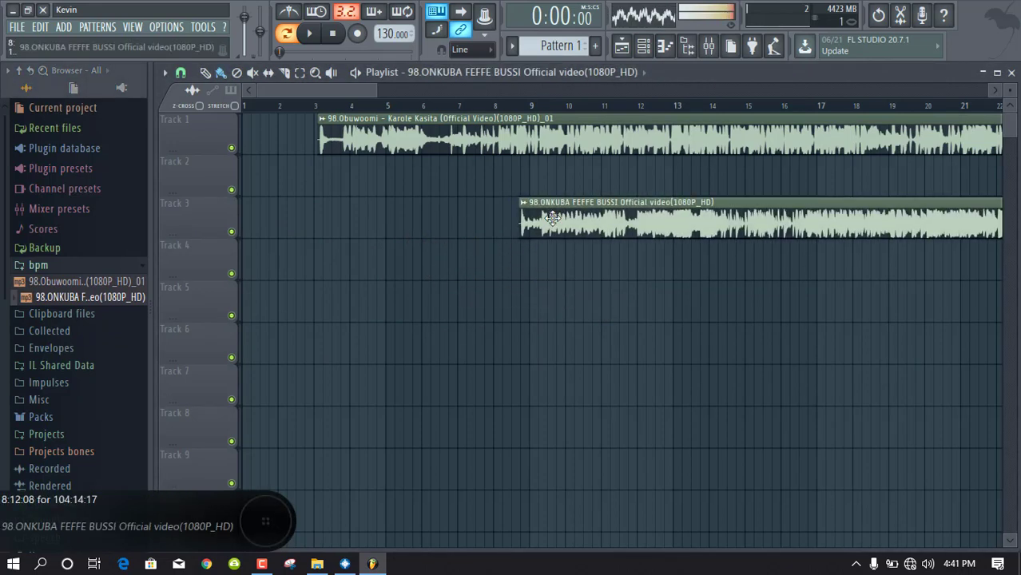
Step: Reposition the Obuwoomi clip on Track 1 so it starts at bar 2, and stop the playback
left_click_drag(482, 144, 410, 144)
key("space")
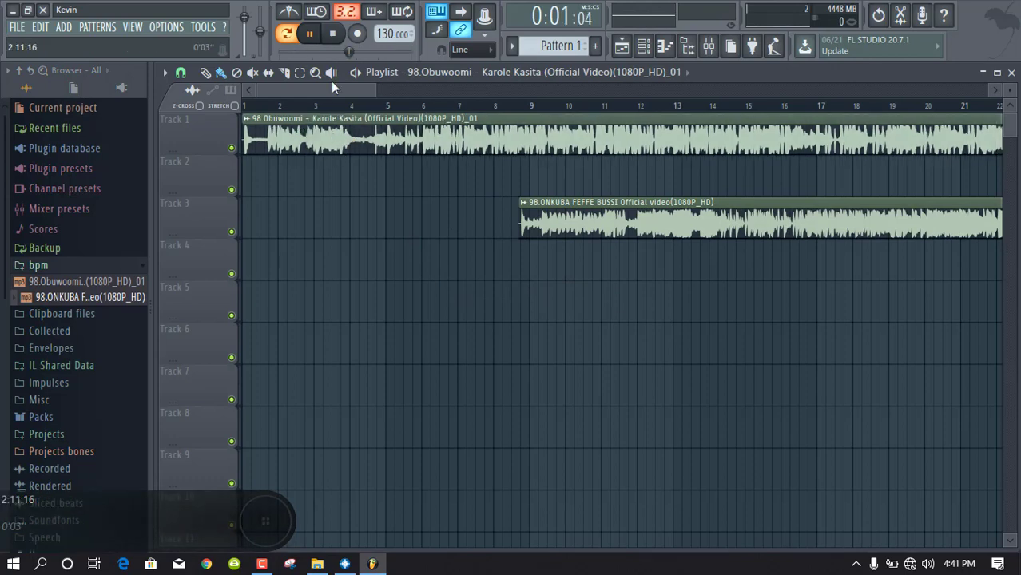
left_click_drag(372, 88, 278, 88)
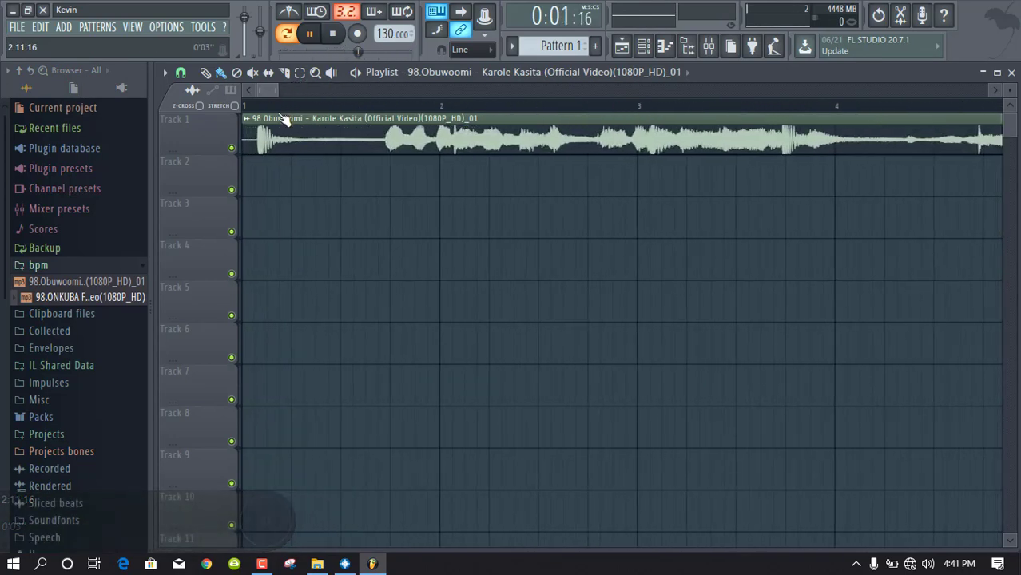
left_click_drag(285, 134, 442, 144)
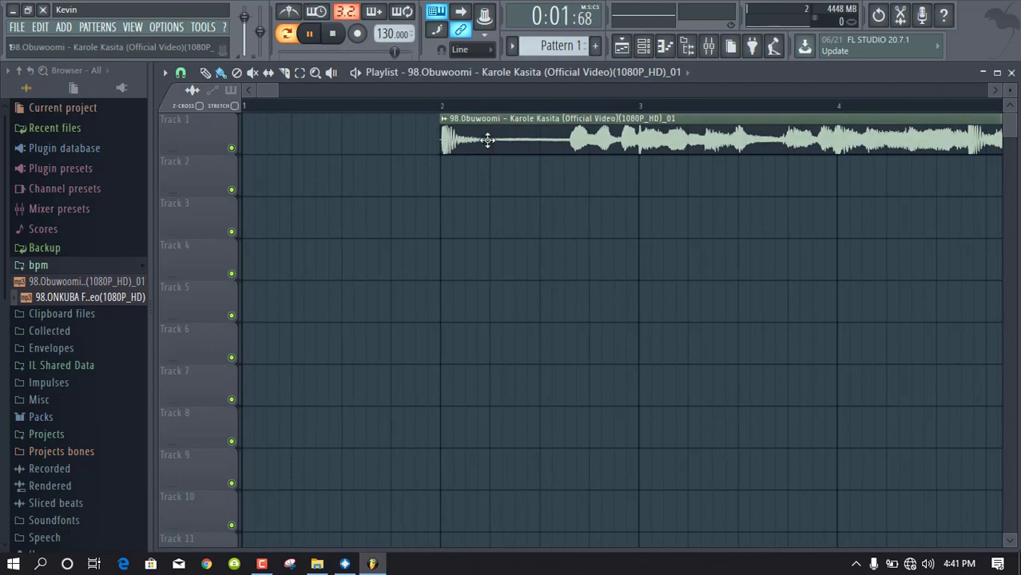
left_click_drag(275, 89, 394, 88)
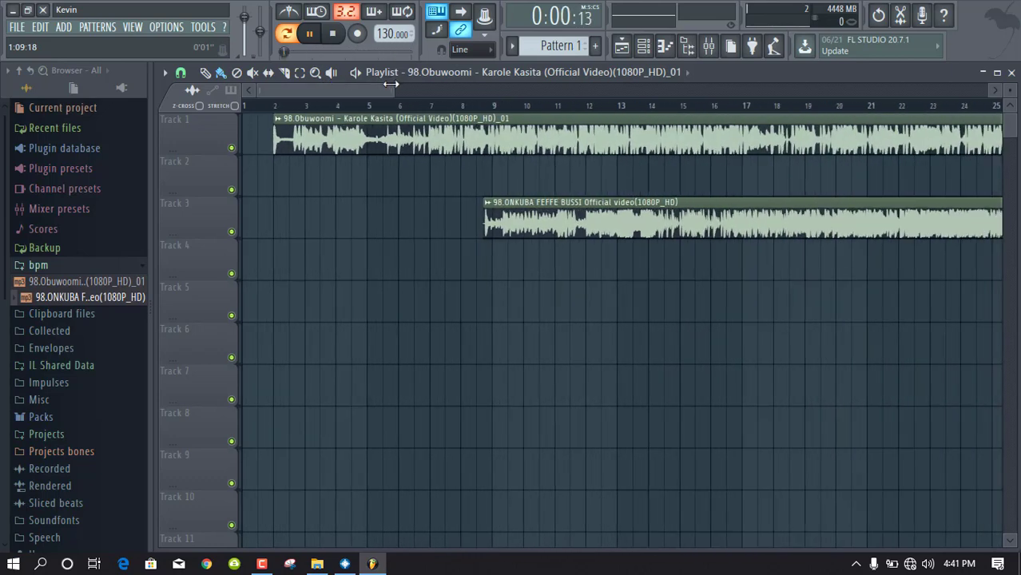
left_click(310, 36)
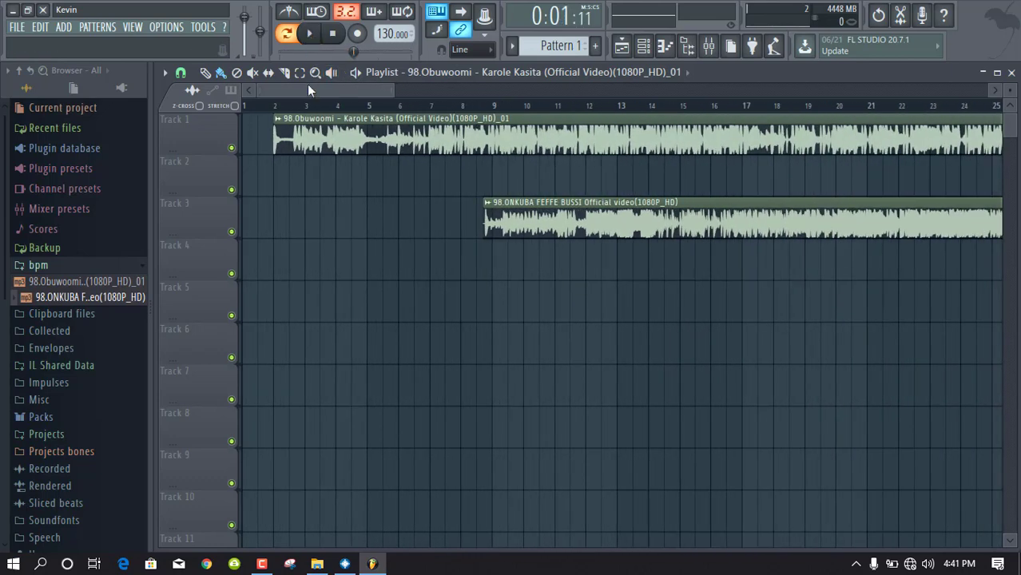
Step: Lower the Obuwoomi clip's channel volume to about 23% in its channel settings and close them
left_click_drag(392, 93, 336, 86)
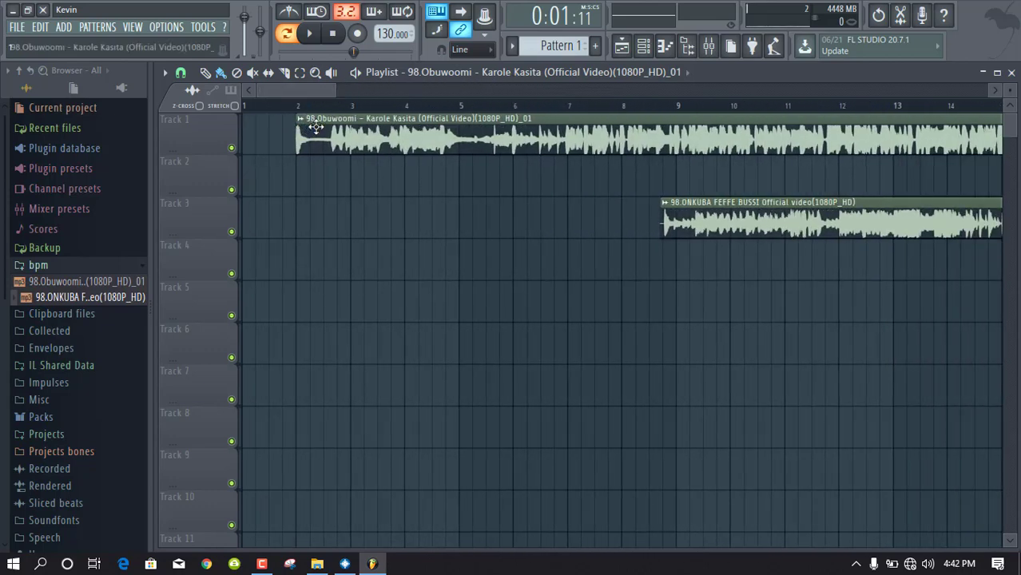
double_click(318, 126)
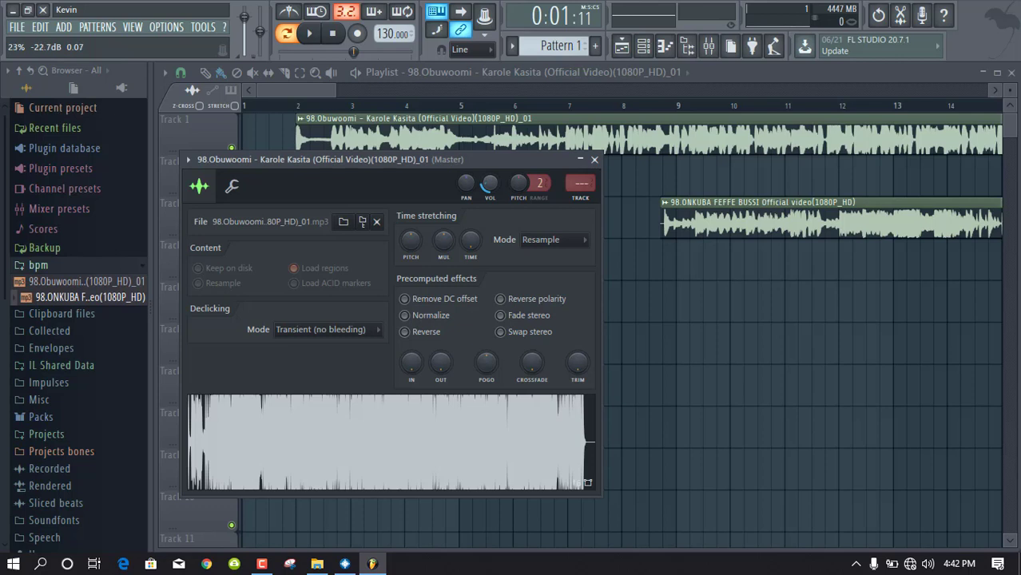
left_click(596, 161)
Step: Lower the ONKUBA clip's channel volume and move the clip to about bar 10 on Track 3
left_click_drag(681, 201, 585, 196)
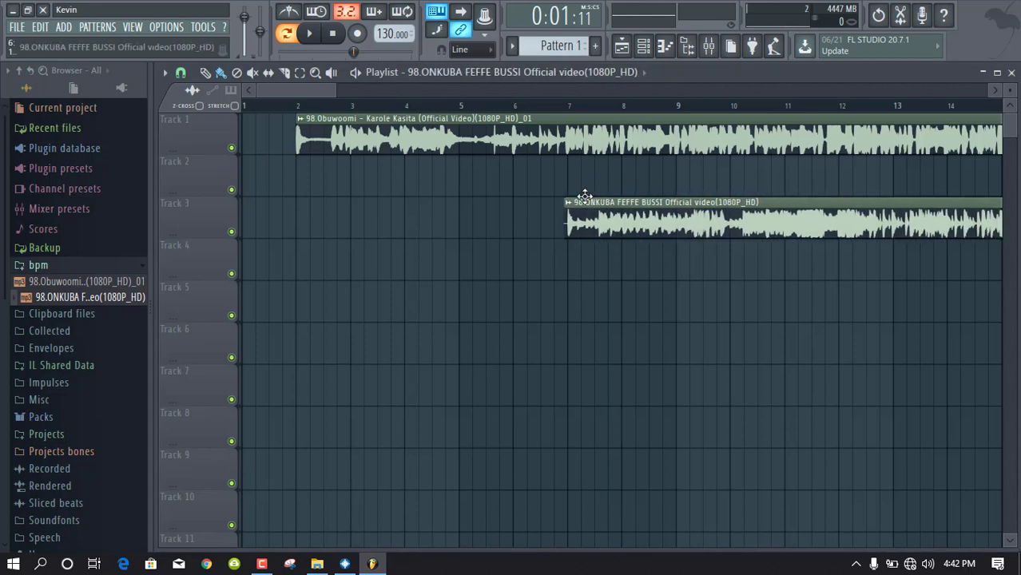
double_click(585, 196)
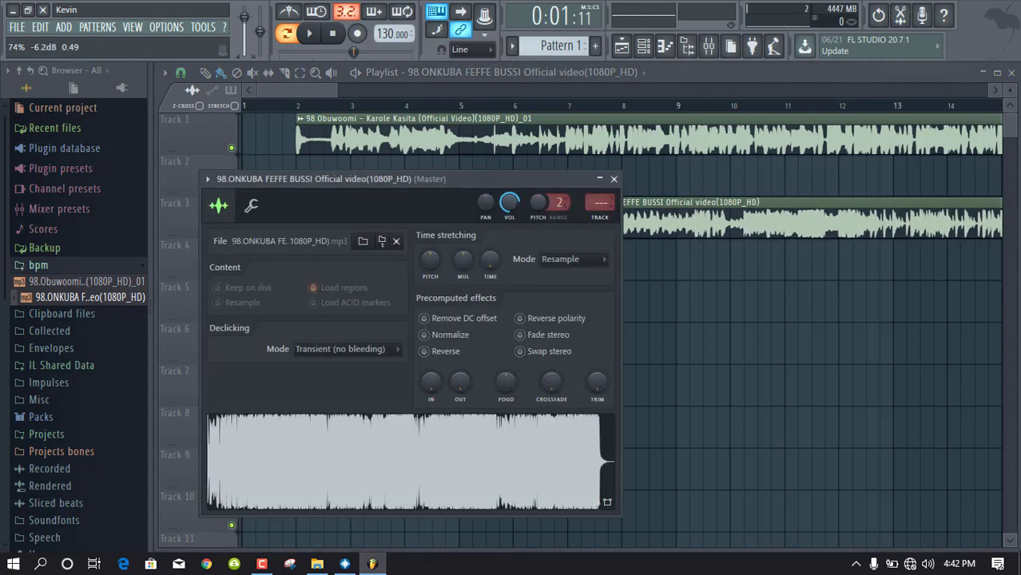
left_click_drag(509, 202, 508, 226)
left_click(613, 179)
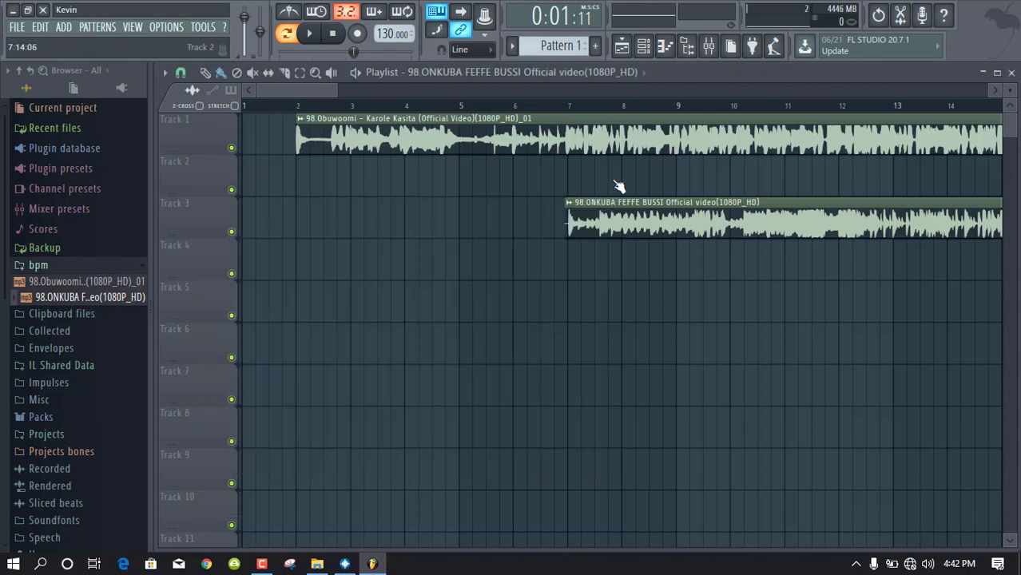
left_click_drag(586, 215, 759, 202)
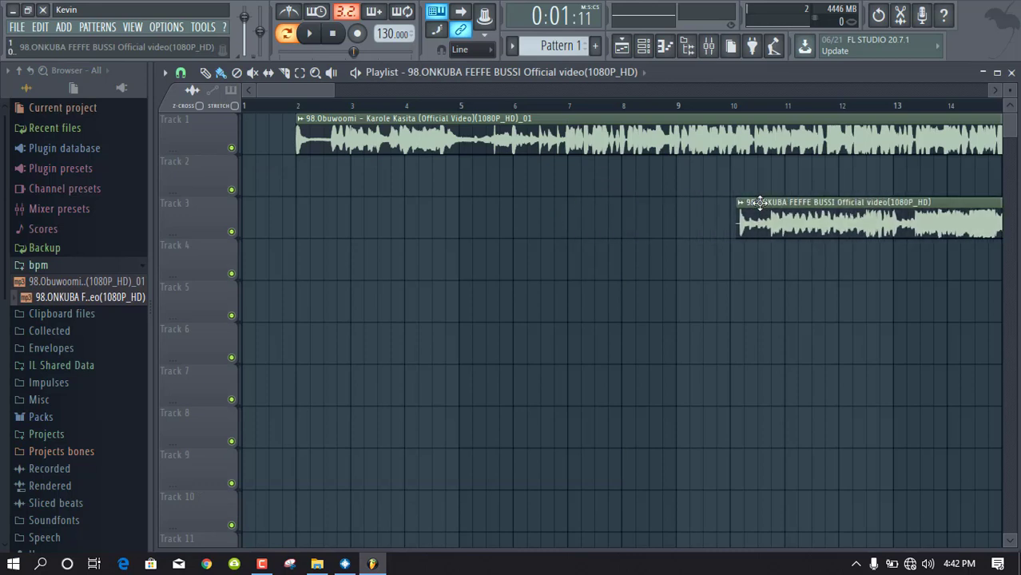
Step: Detect the Obuwoomi clip's tempo using the 75 to 150 BPM range, without applying it to the project
left_click(301, 119)
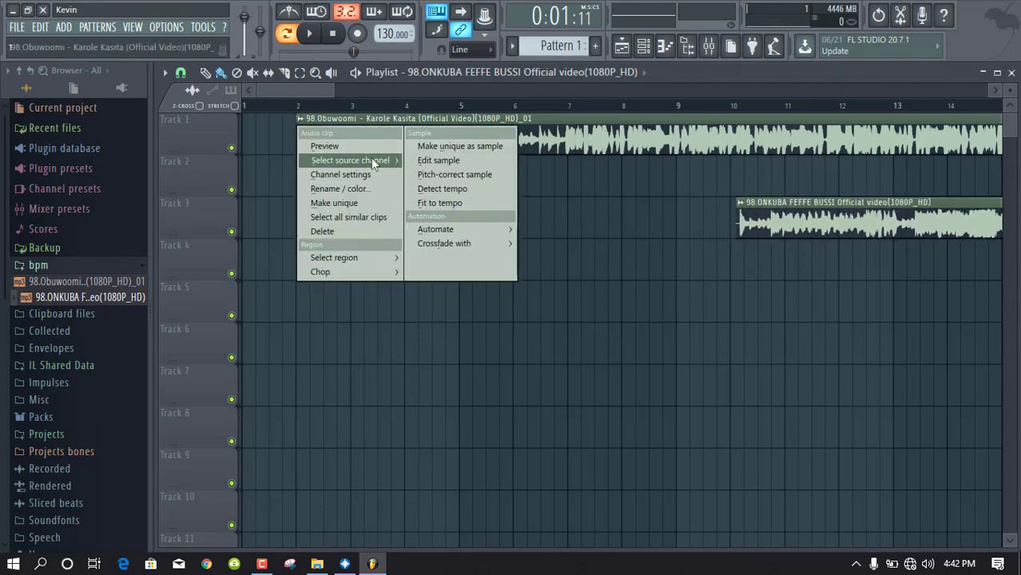
left_click(425, 188)
left_click(530, 352)
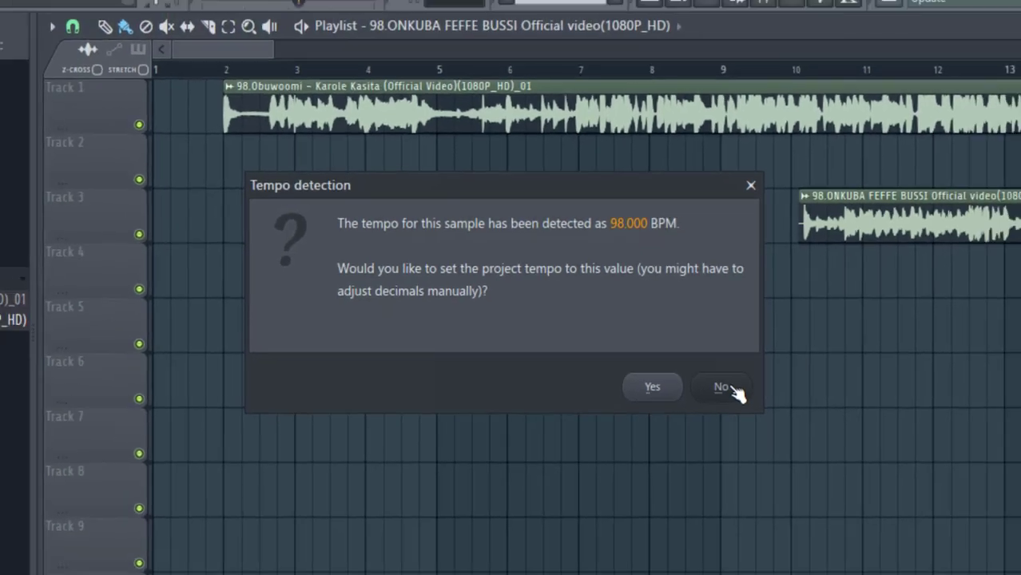
left_click(765, 425)
Step: Detect the ONKUBA clip's tempo using the 75 to 150 BPM range, and decline setting the project tempo to it
left_click(738, 203)
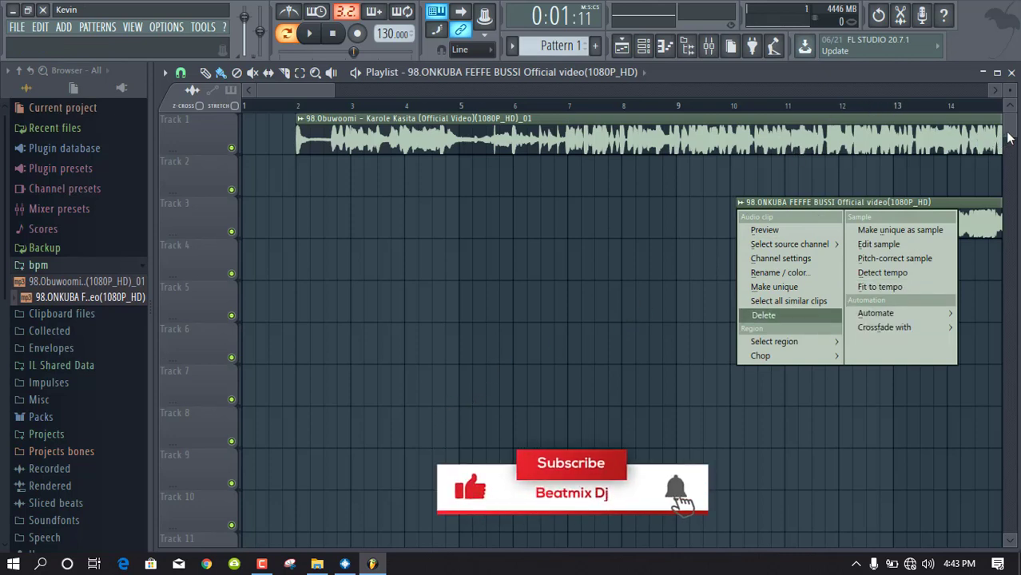
left_click(886, 271)
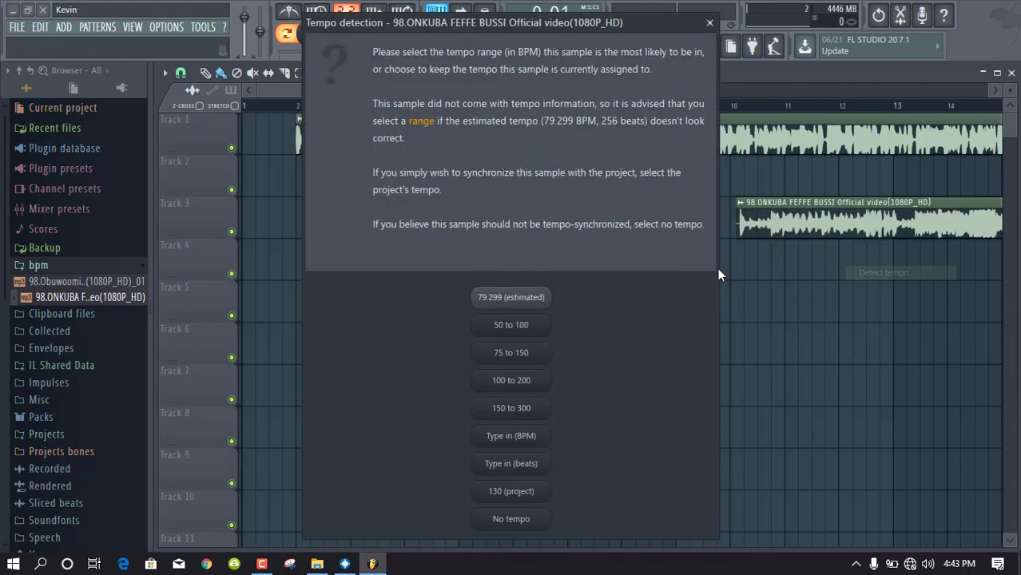
left_click(521, 352)
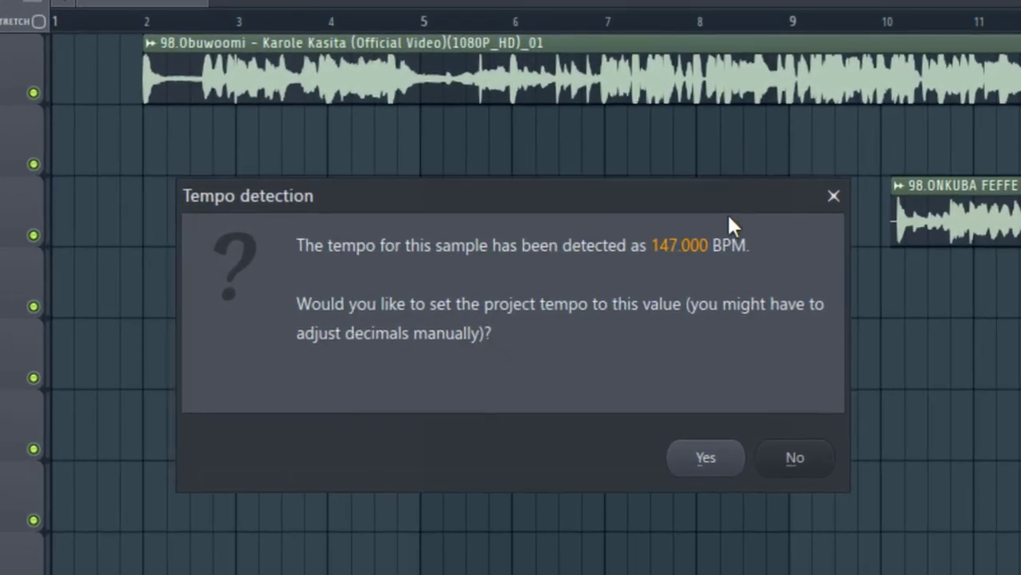
left_click_drag(729, 215, 575, 332)
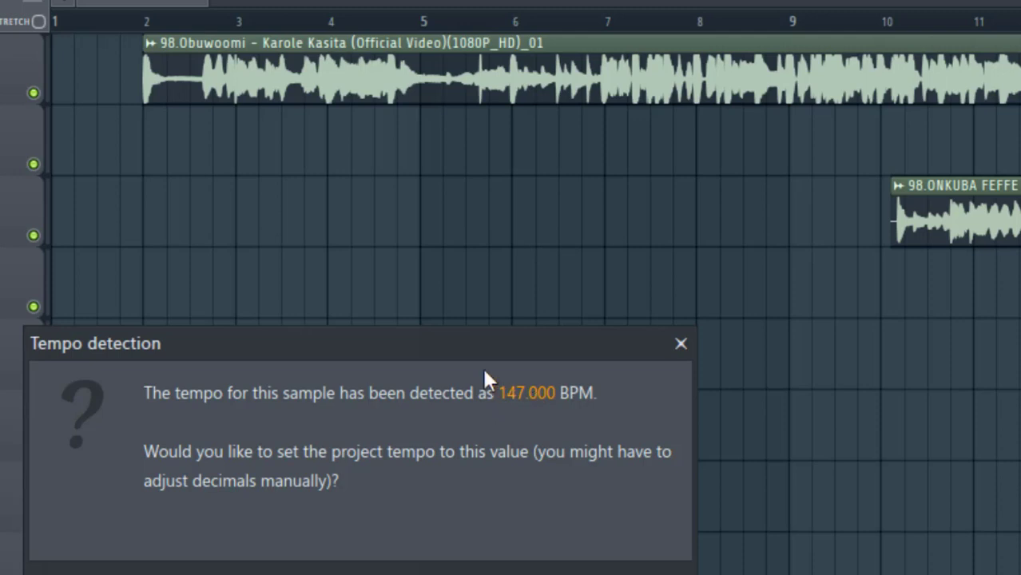
left_click_drag(485, 370, 718, 333)
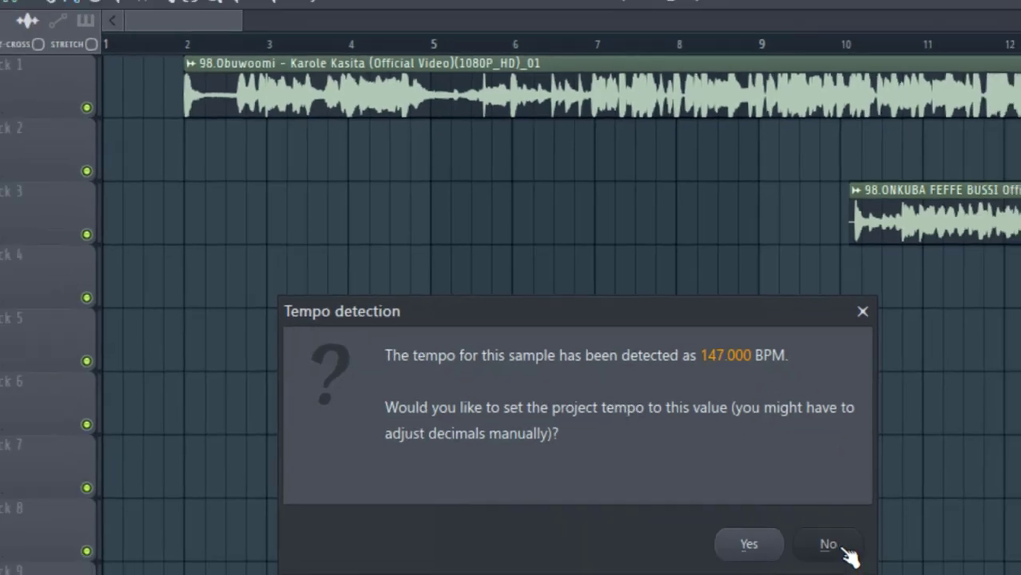
left_click(866, 572)
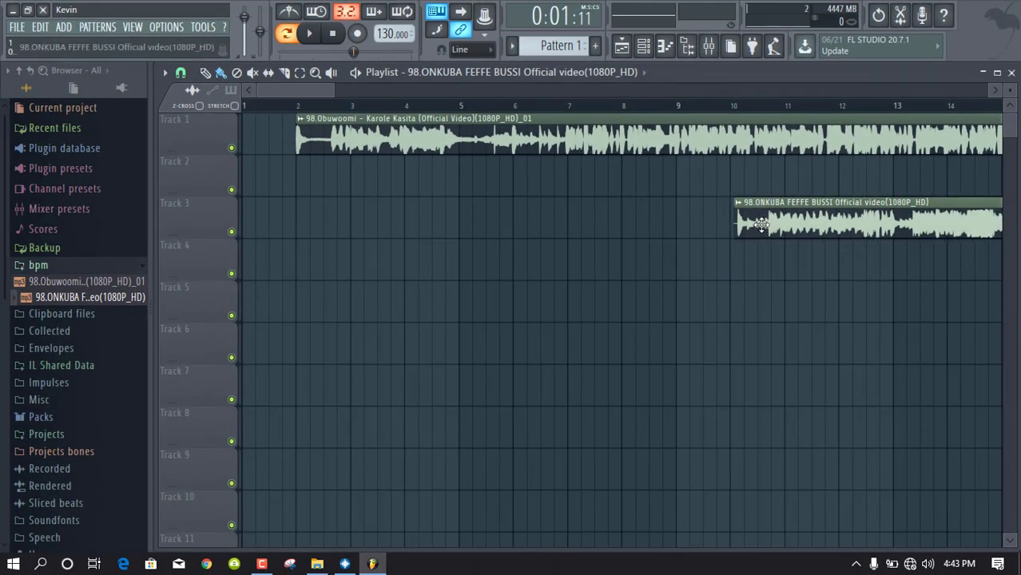
Step: Nudge the ONKUBA clip on Track 3 slightly earlier so its start lines up with bar 10
left_click_drag(761, 225, 757, 225)
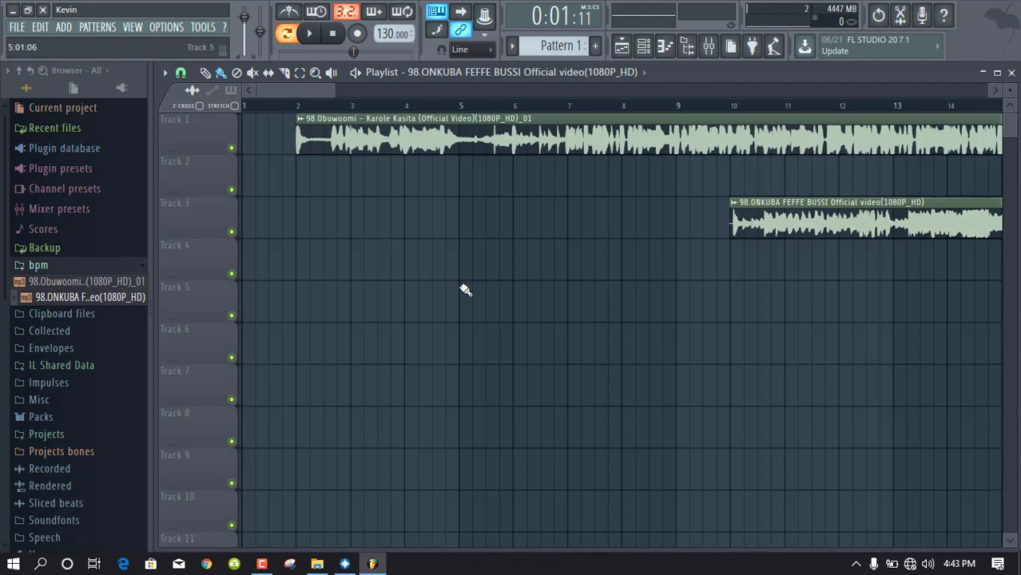
left_click(299, 119)
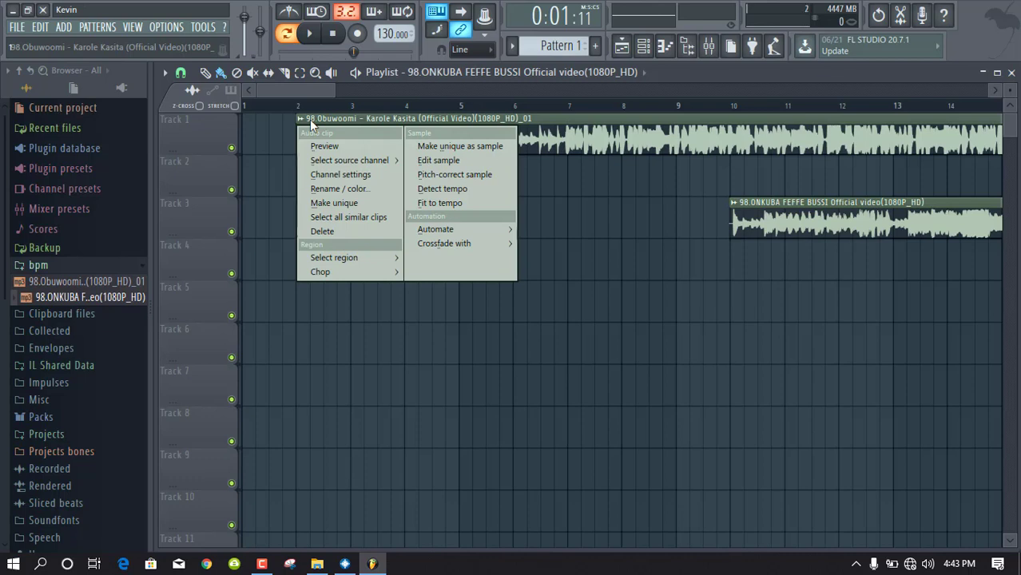
left_click(320, 117)
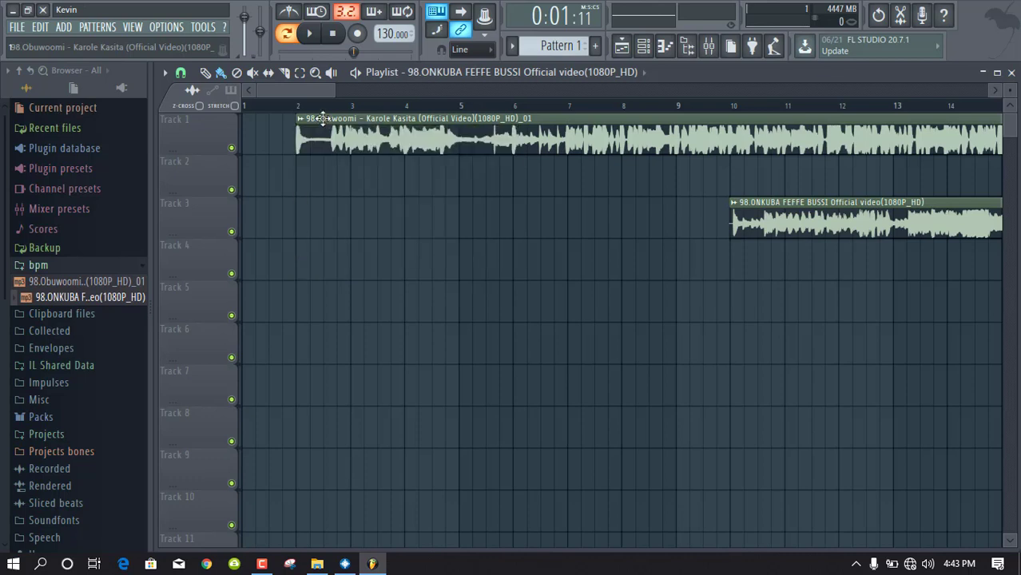
Step: Switch to Serato DJ Pro, move its window lower, and play the Obuwoomi song from its first cue on deck 1
left_click(345, 566)
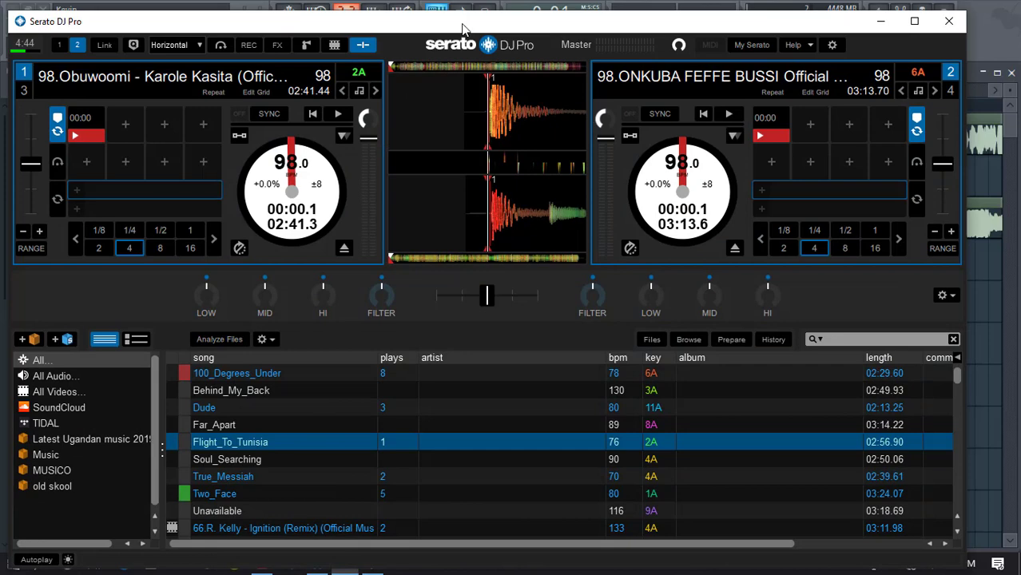
left_click_drag(462, 27, 500, 218)
left_click(121, 326)
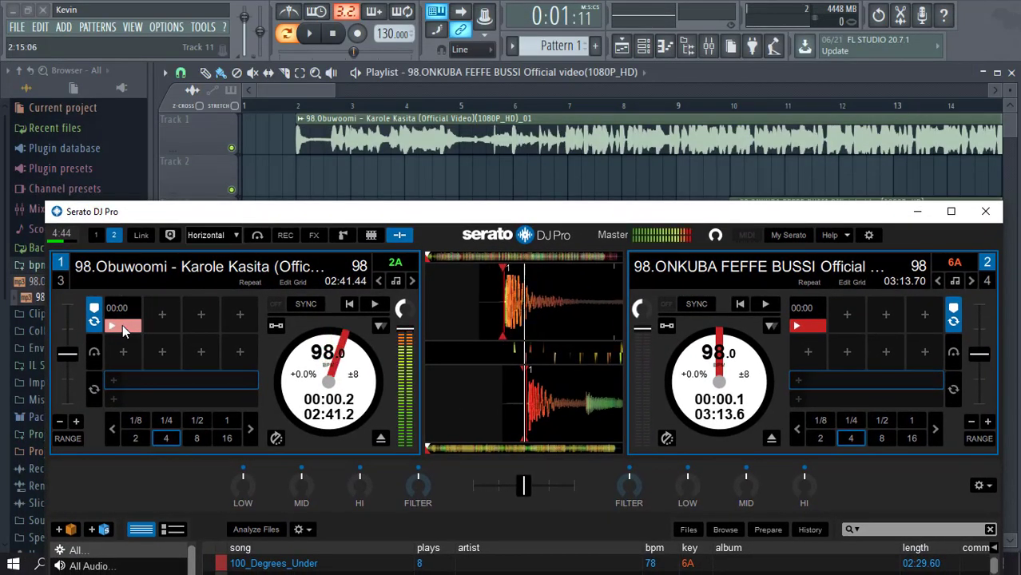
Step: Play each song from its first cue on Serato decks 1 and 2, and move the Serato window lower to reveal the playlist
left_click_drag(122, 324, 122, 325)
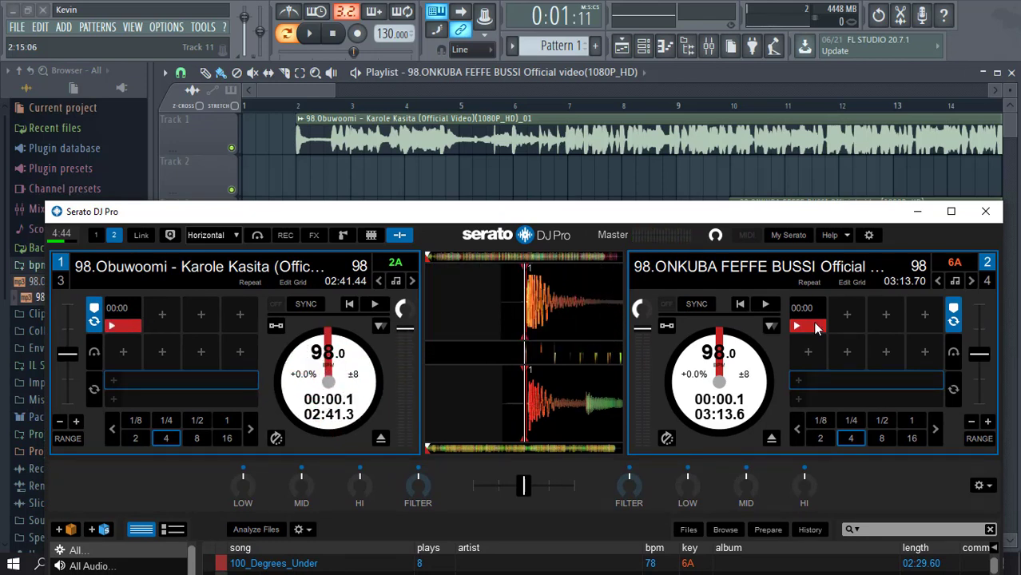
left_click(814, 325)
left_click_drag(575, 219, 595, 253)
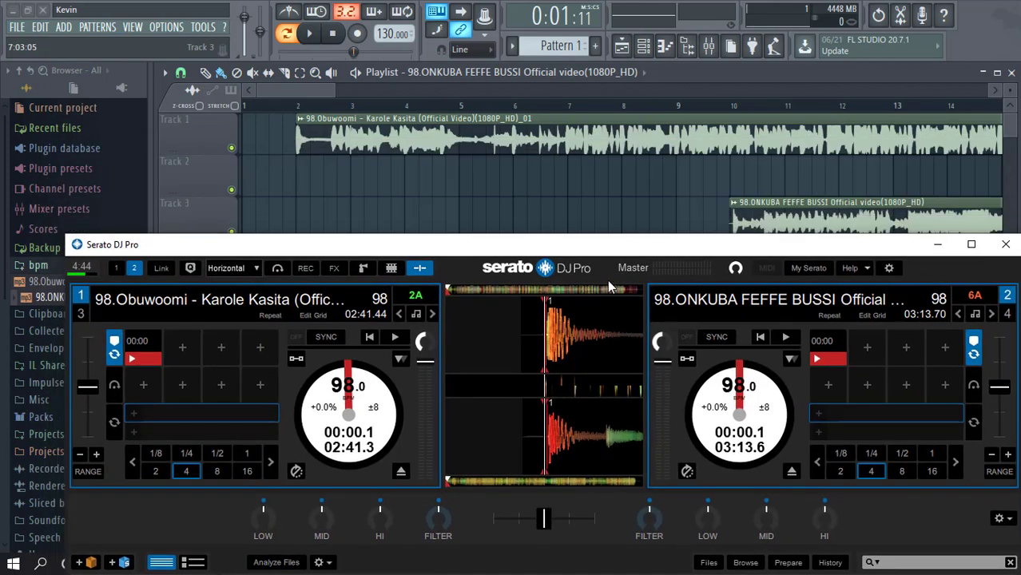
left_click_drag(609, 287, 584, 362)
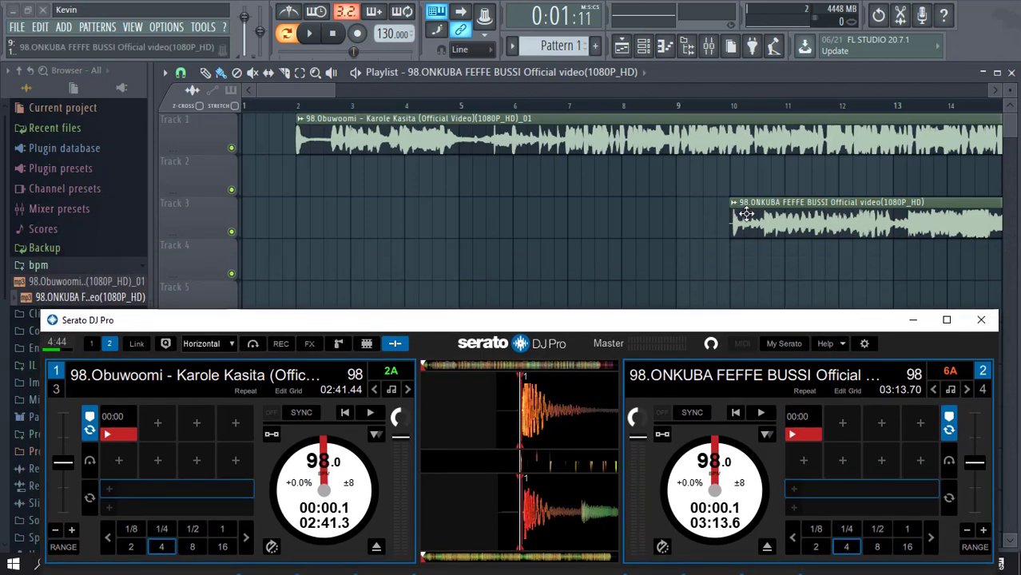
Step: Switch to FL Studio and fine-tune the start of the ONKUBA clip on Track 3 at bar 10
left_click_drag(745, 214, 733, 229)
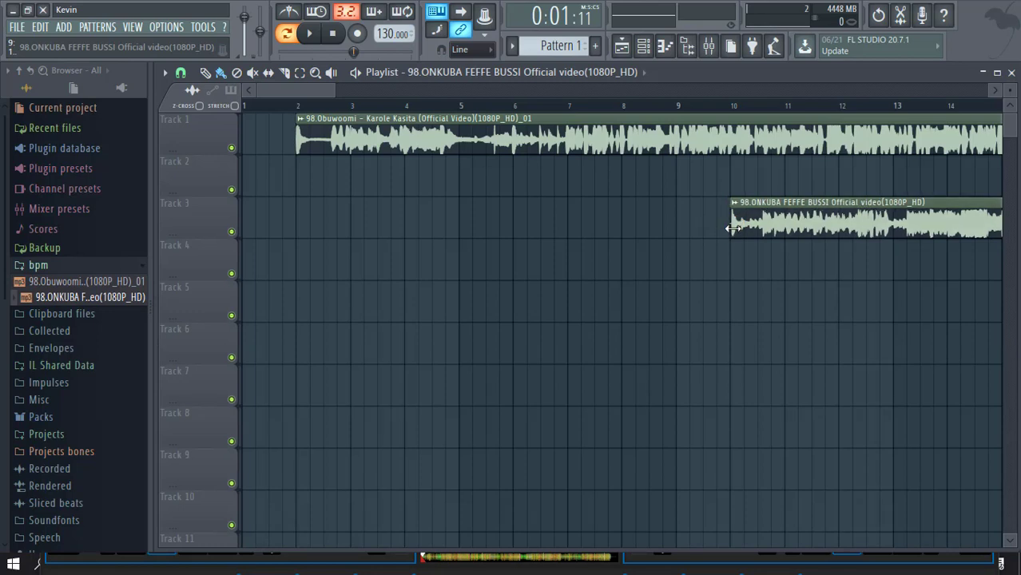
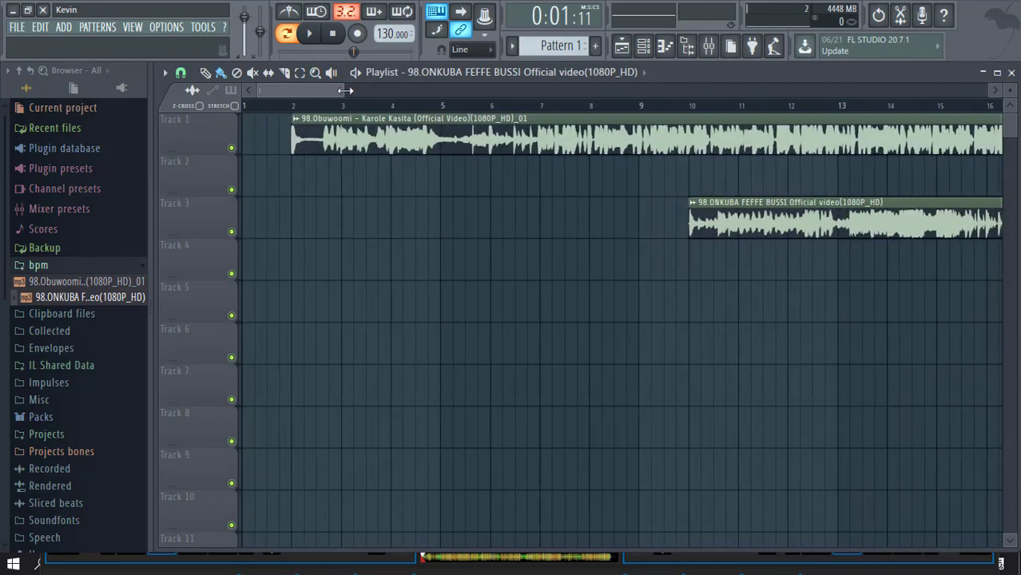
Step: Detect the Obuwoomi clip's tempo using the 75 to 150 BPM range, and set the project tempo to the detected 98 BPM
left_click(290, 120)
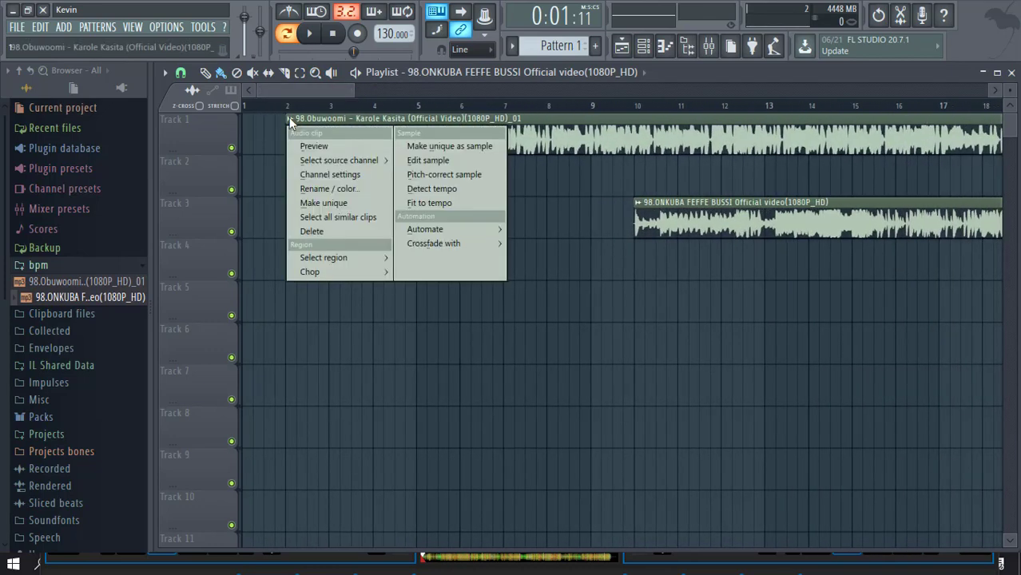
left_click(427, 186)
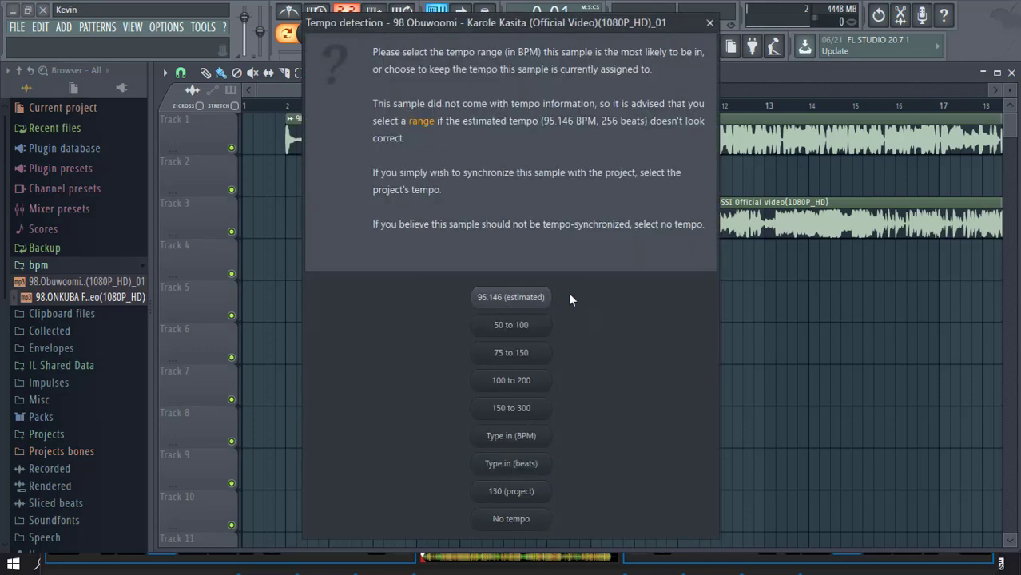
left_click(535, 358)
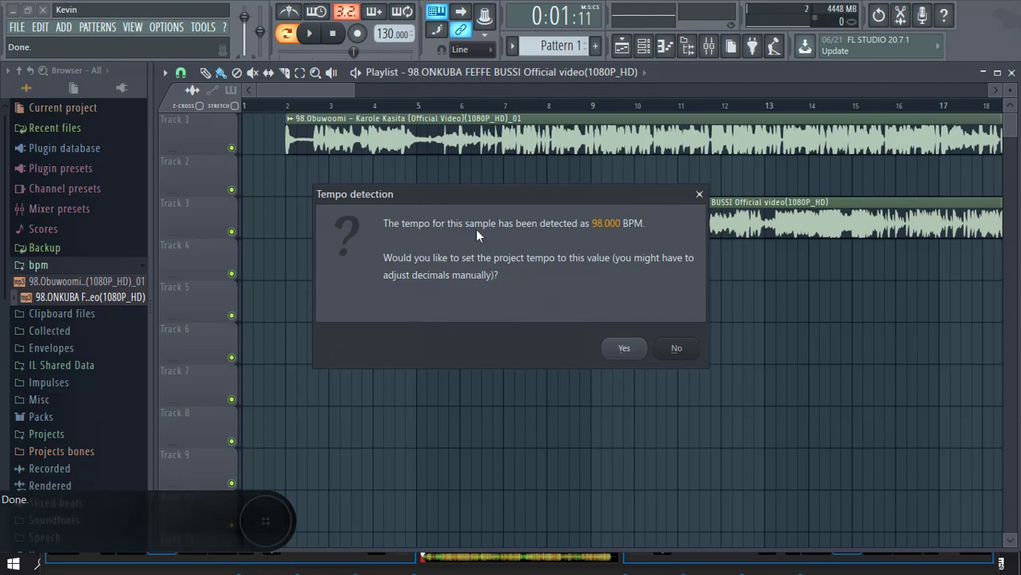
left_click_drag(571, 184, 556, 270)
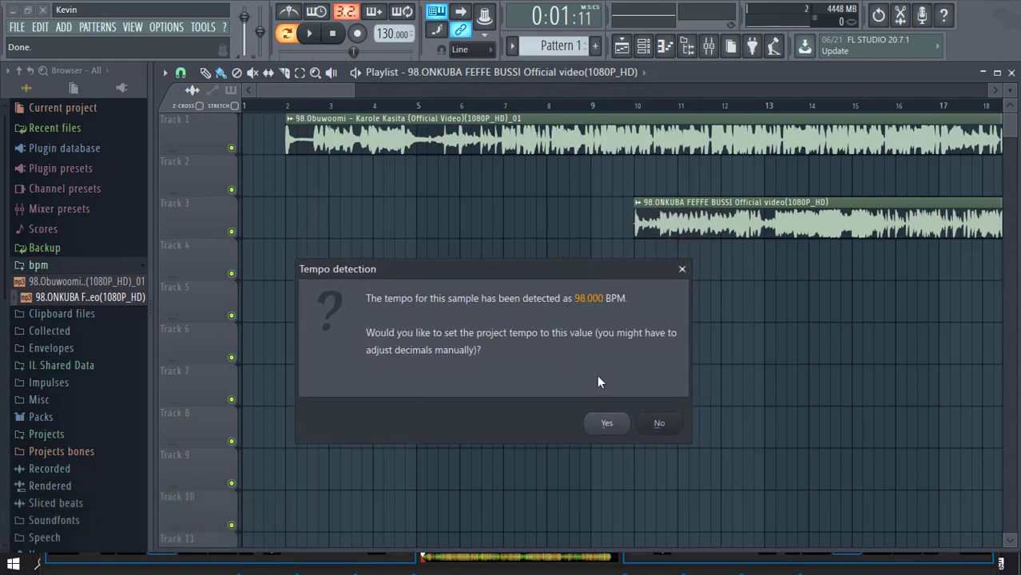
left_click(610, 424)
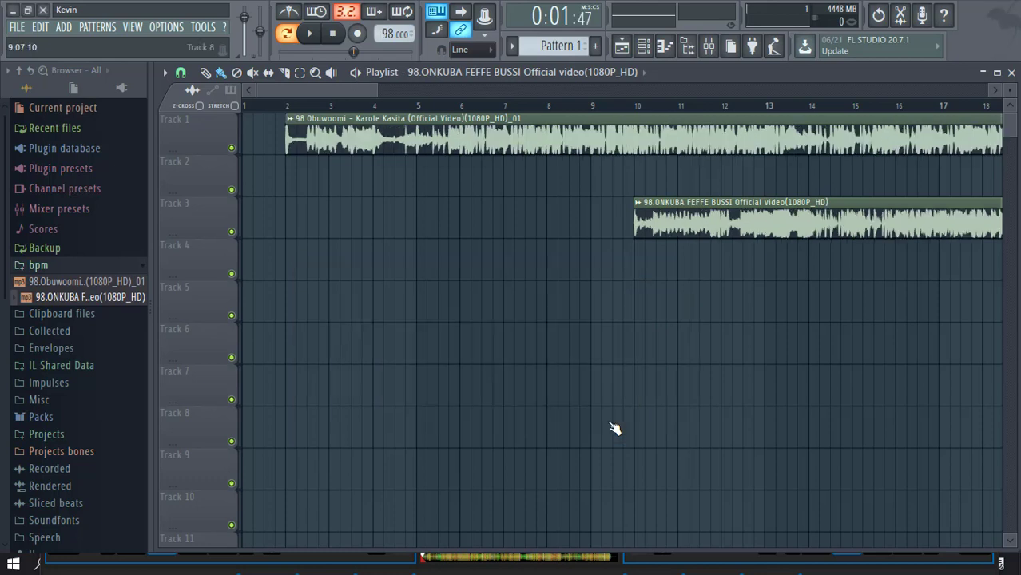
left_click(380, 34)
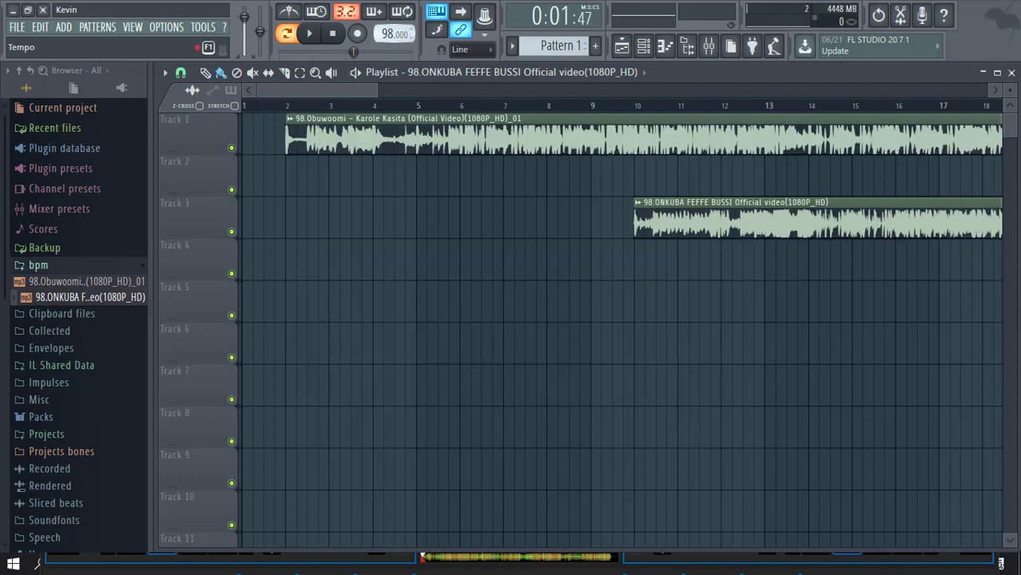
Step: Move the Obuwoomi clip on Track 1 so that its first beat starts at bar 1
left_click_drag(375, 100, 266, 96)
left_click(464, 132)
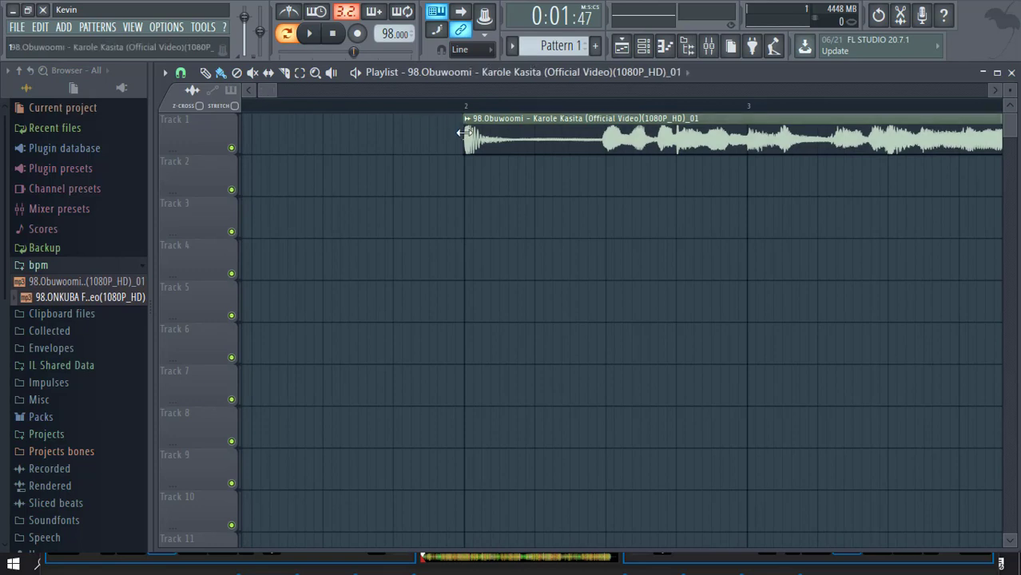
left_click_drag(465, 130, 139, 139)
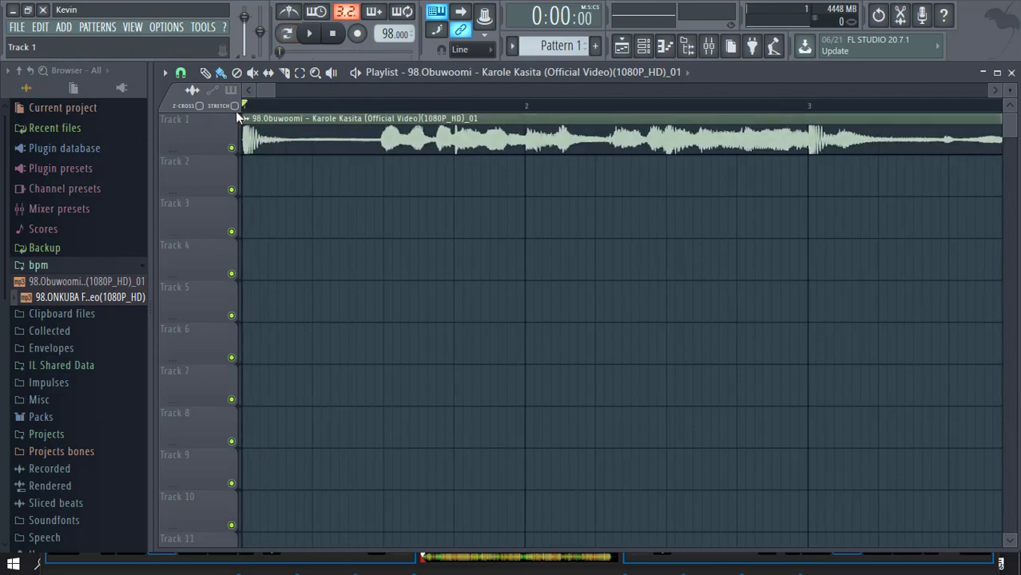
Step: Fit the ONKUBA clip on Track 3 to the project tempo, using the 75 to 150 BPM range
left_click_drag(268, 92, 484, 61)
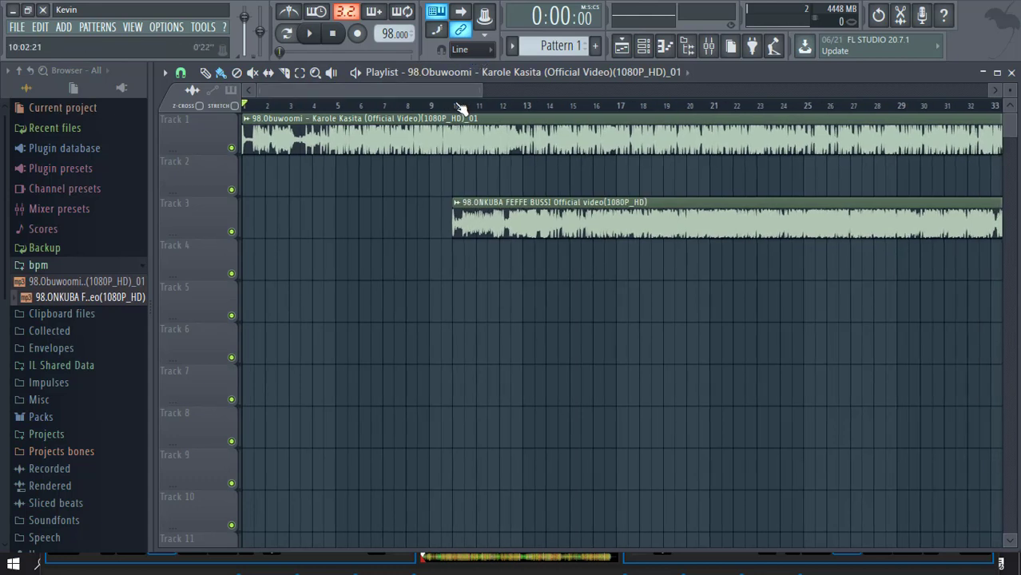
right_click(461, 207)
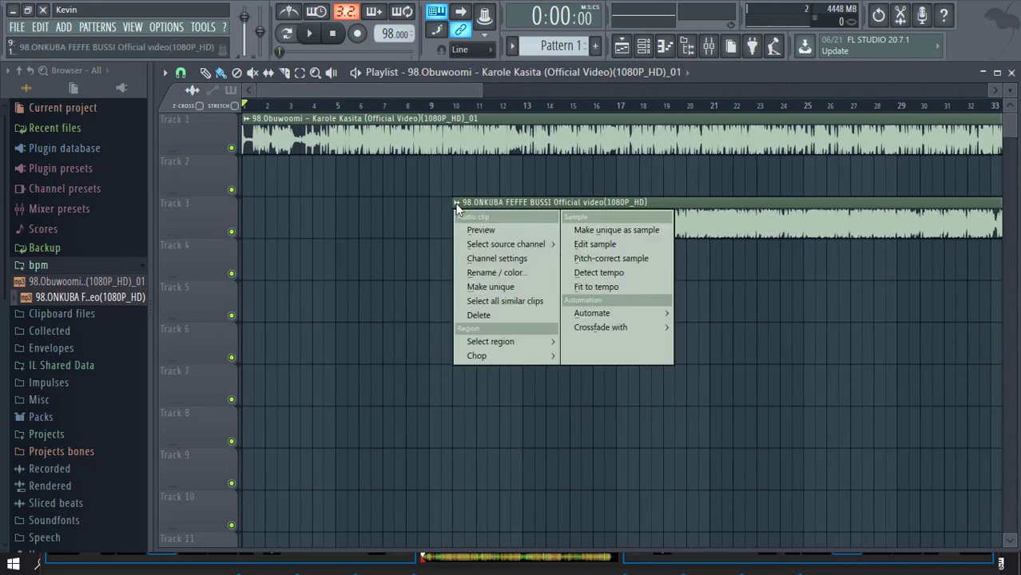
left_click(605, 287)
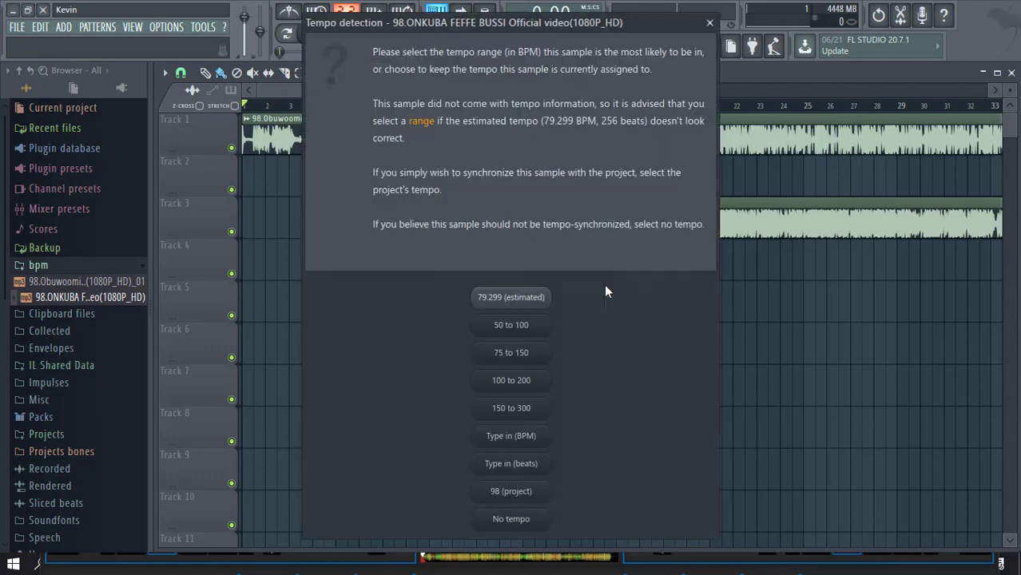
left_click(524, 354)
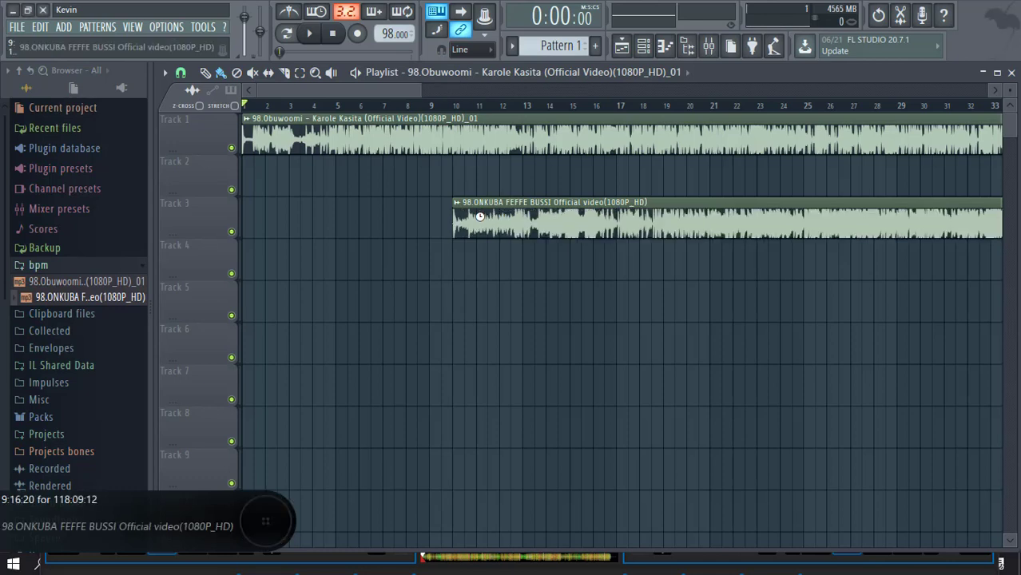
Step: Mute Track 1, play the ONKUBA clip from around bar 9 to check it, stop playback and unmute Track 1
left_click(232, 147)
left_click(448, 105)
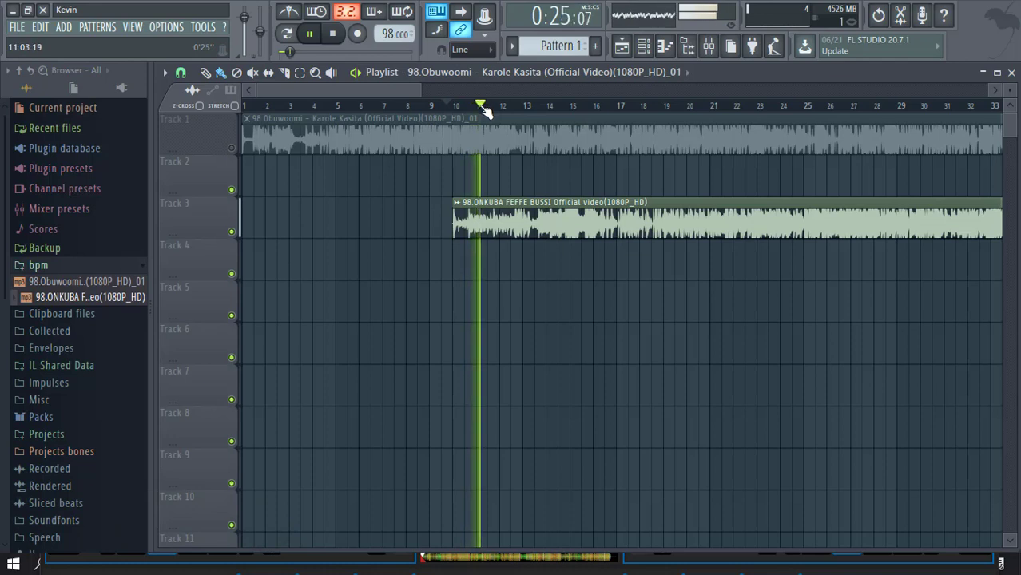
left_click(432, 105)
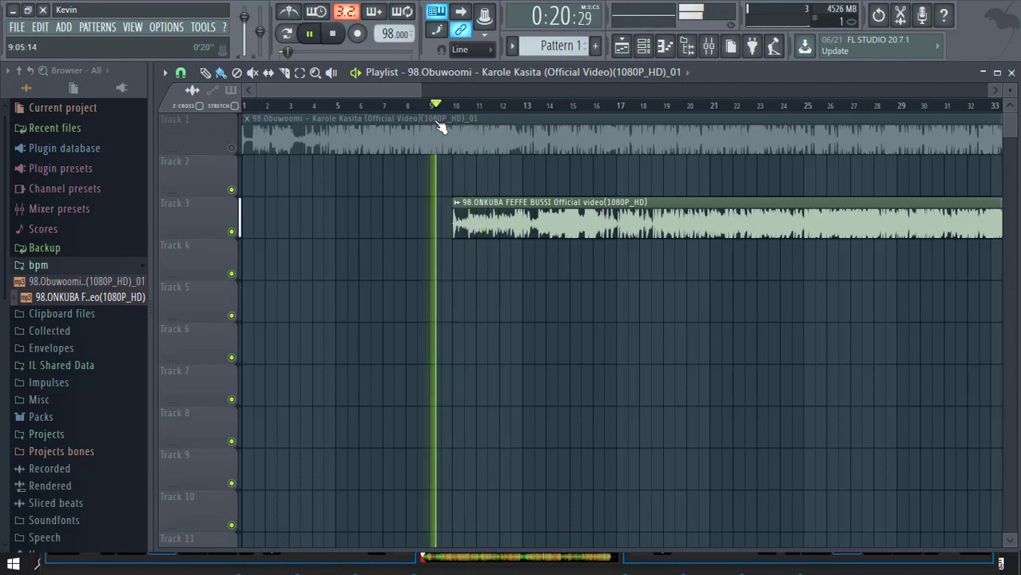
key("space")
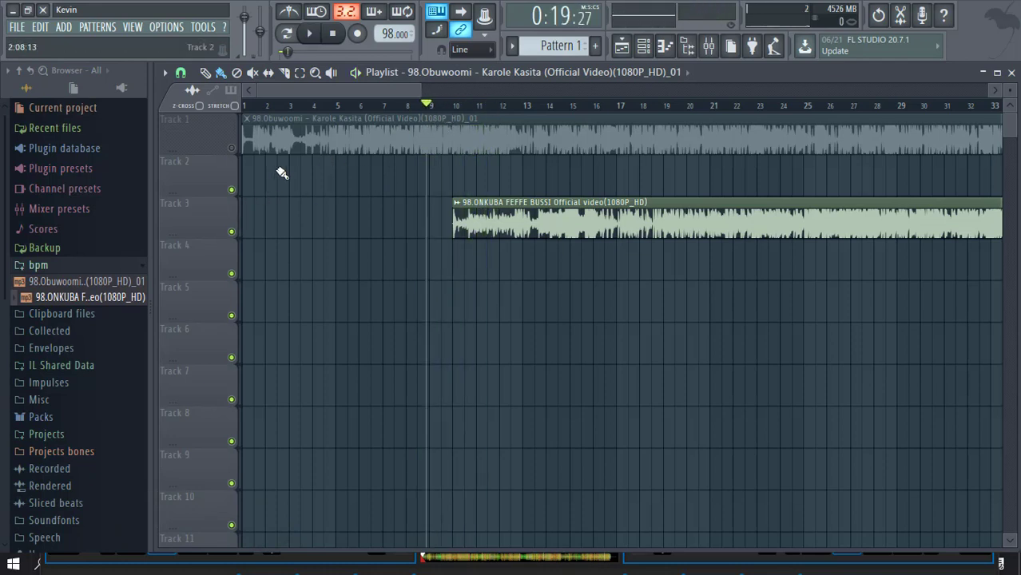
left_click(231, 148)
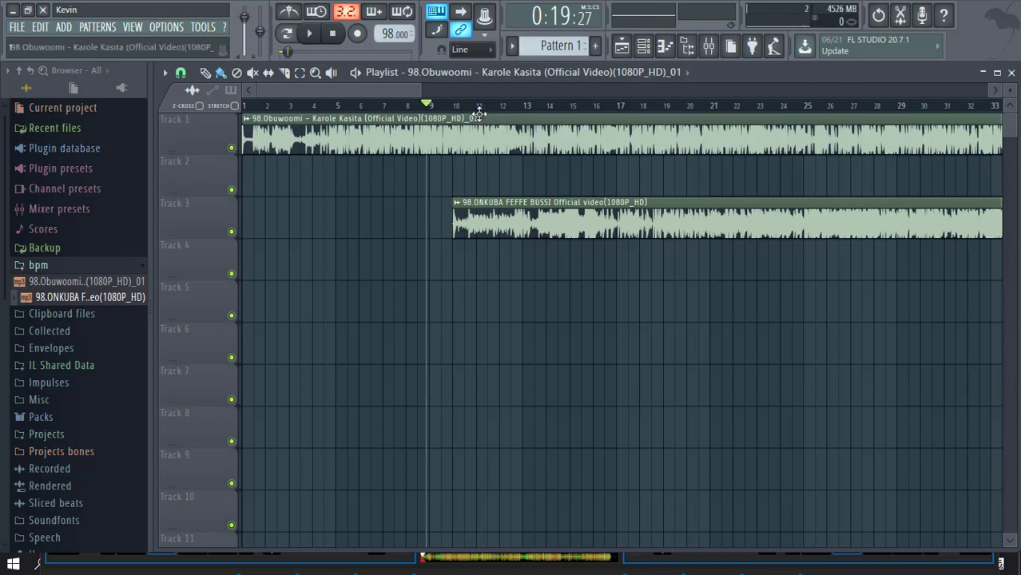
Step: Start a new project without saving the changes to the current one
left_click_drag(422, 91, 487, 91)
left_click(16, 26)
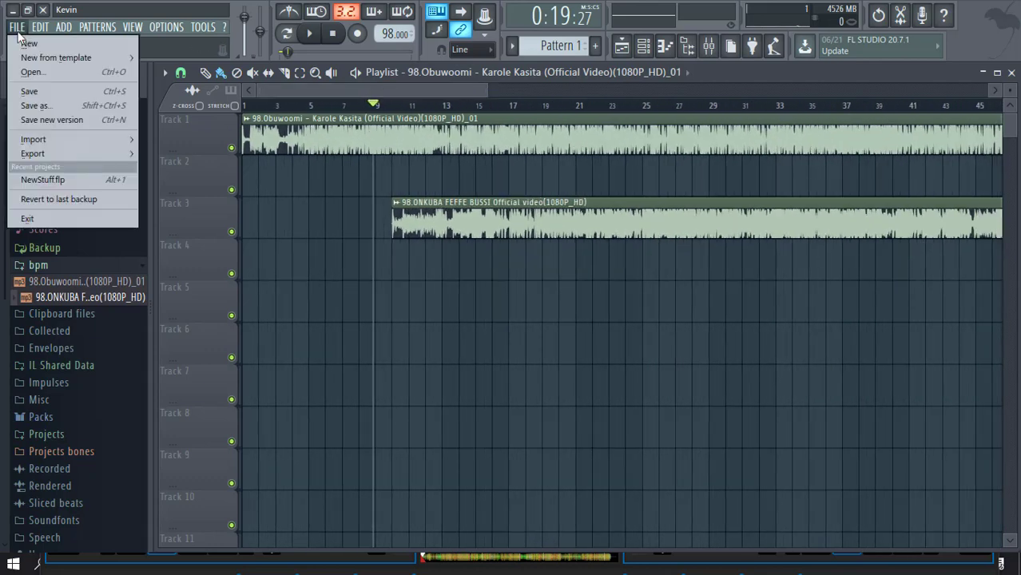
left_click(44, 41)
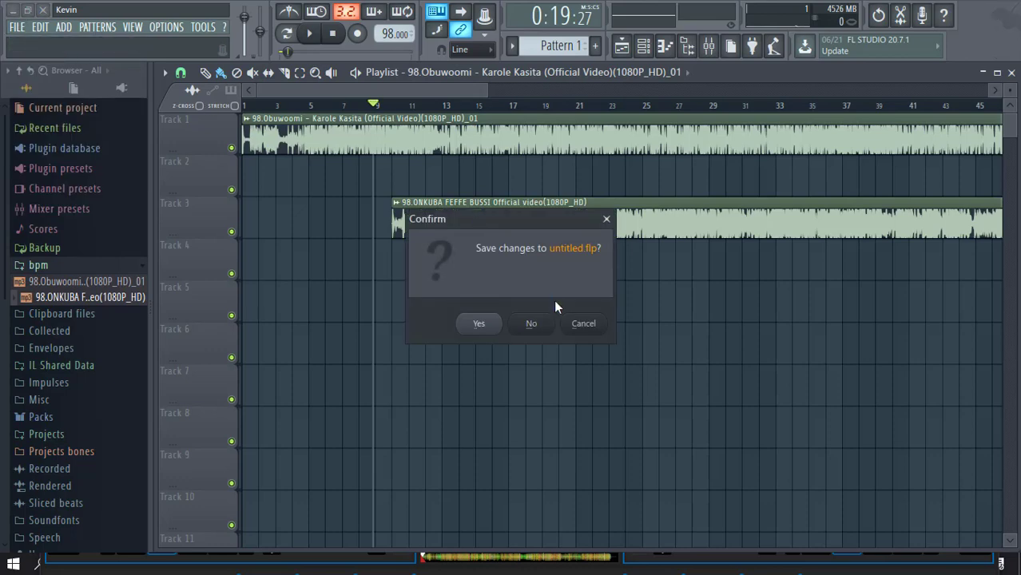
left_click(528, 322)
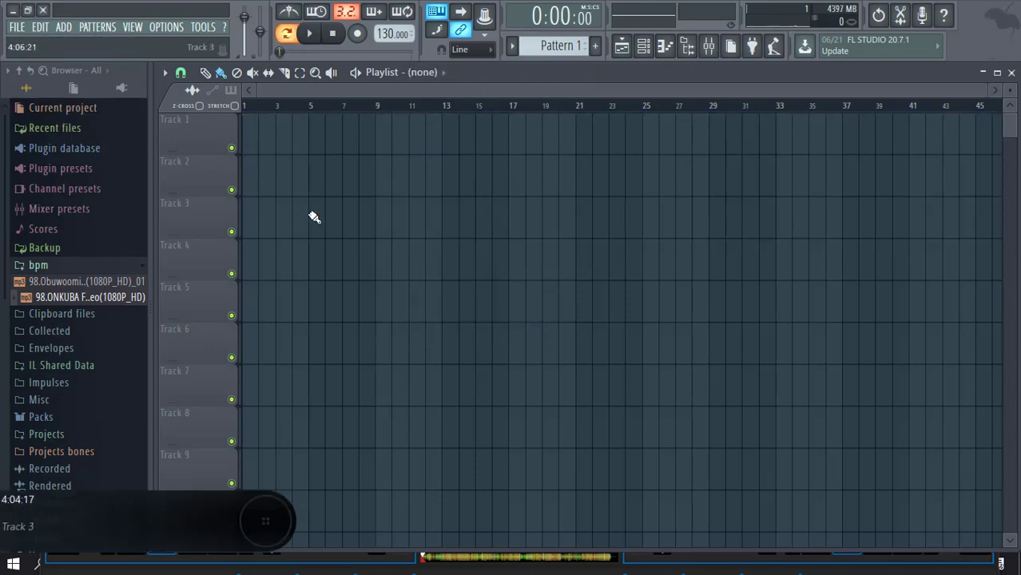
Step: Add the Obuwoomi song from the bpm folder to the playlist and align its start with bar 1 on Track 1
left_click_drag(993, 90, 695, 85)
scroll(663, 92, "right", 2)
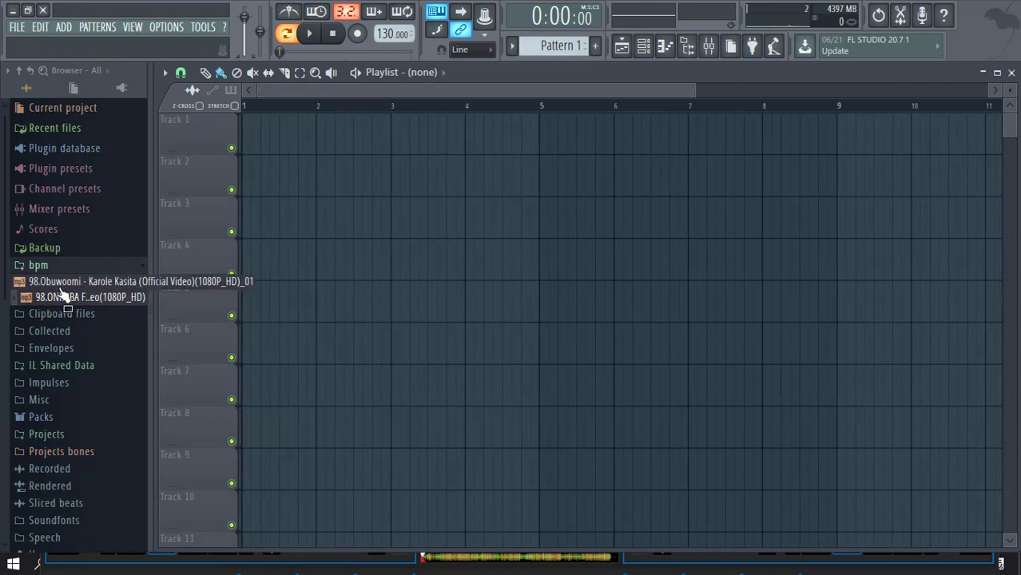
left_click_drag(57, 288, 310, 211)
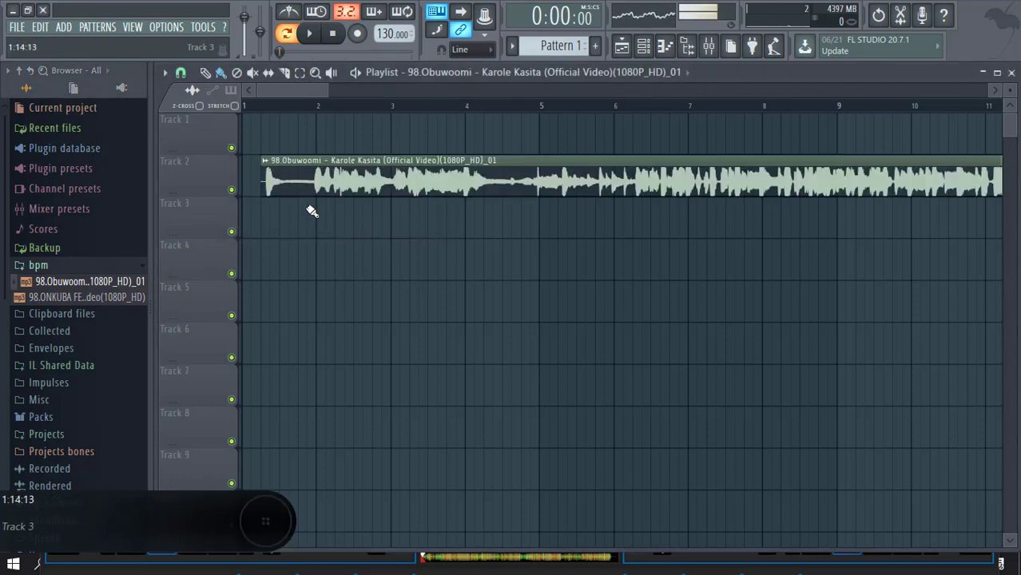
left_click_drag(280, 179, 260, 126)
left_click_drag(329, 92, 279, 100)
left_click_drag(243, 139, 222, 136)
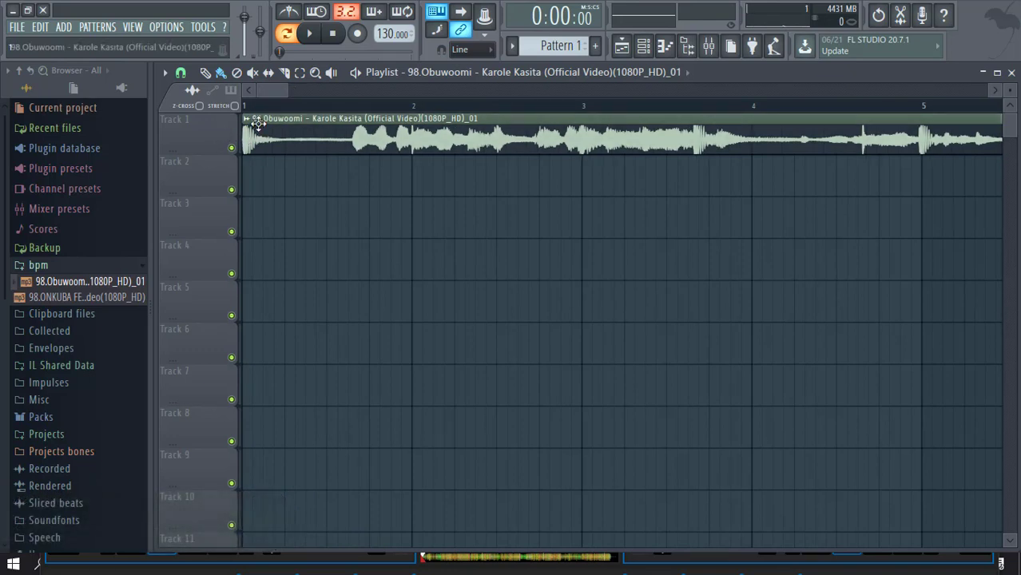
double_click(259, 124)
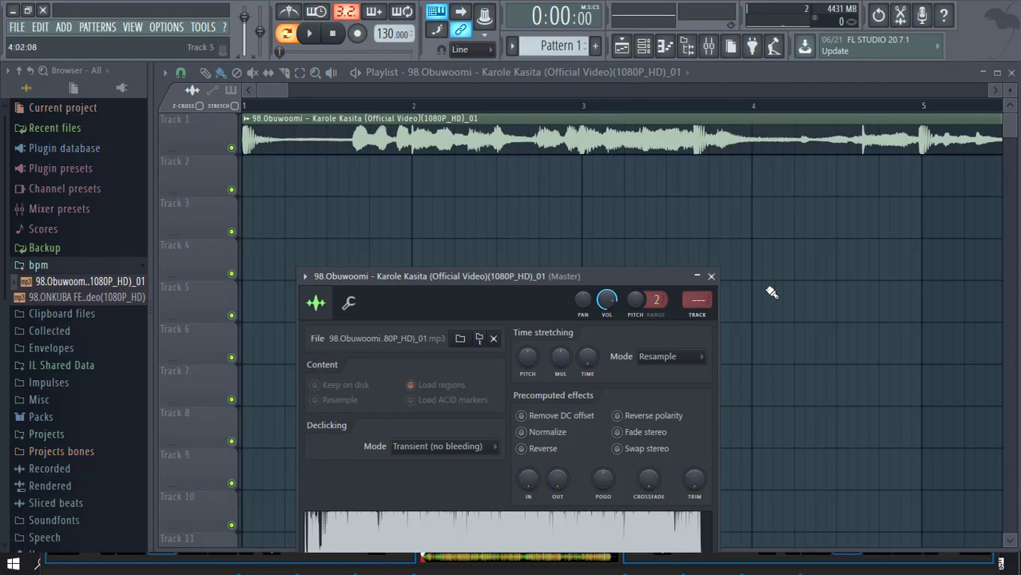
left_click(711, 276)
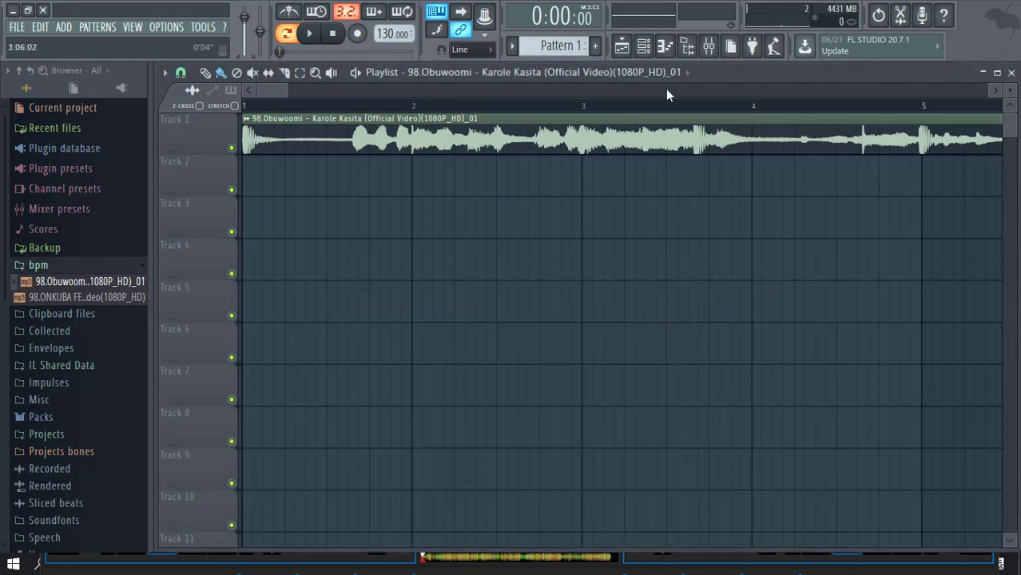
Step: Raise the mixer's Master volume fader and replace the Master's Fruity Limiter with Fruity Parametric EQ 2
left_click(709, 46)
left_click_drag(291, 364, 292, 346)
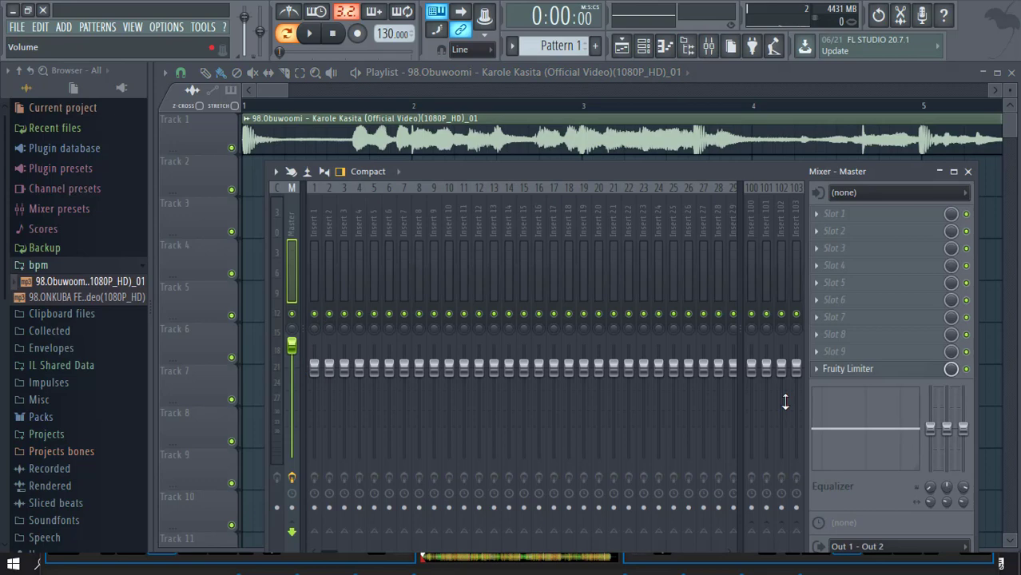
left_click(816, 368)
mouse_move(843, 255)
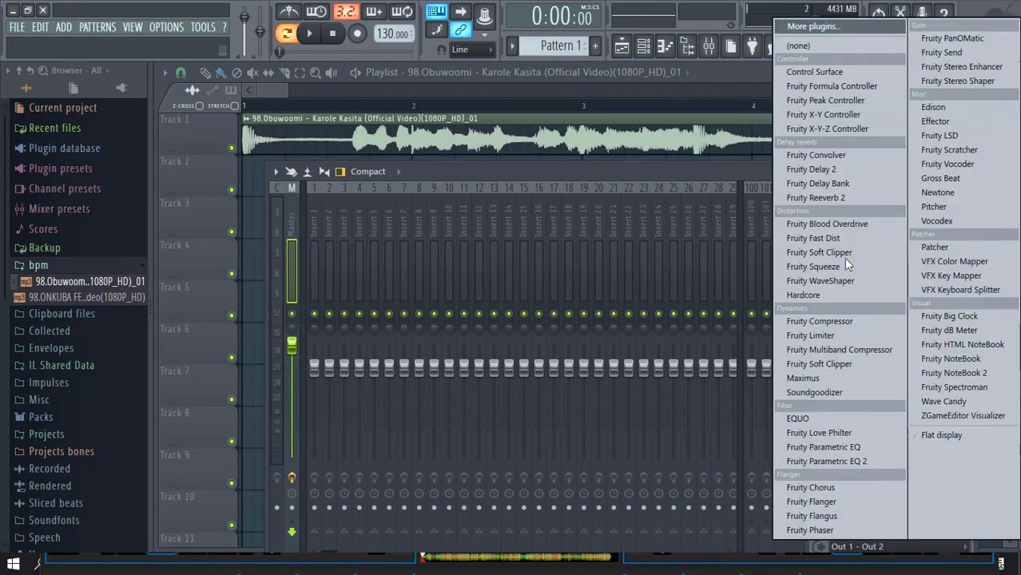
left_click(849, 463)
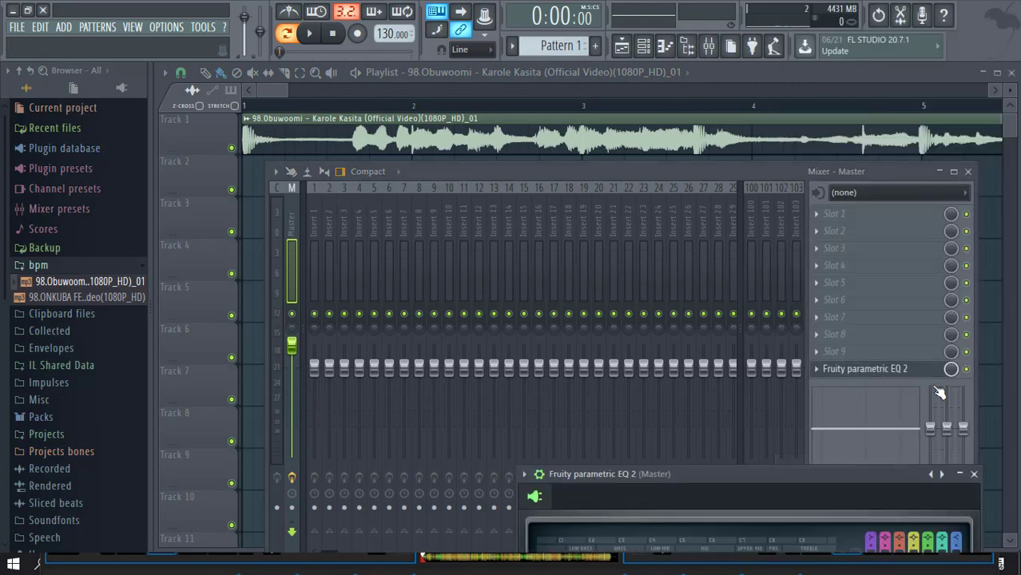
Step: Raise the main level of the Master's Parametric EQ 2 to 6.0 dB, and close the equalizer and the mixer
left_click_drag(878, 474, 823, 214)
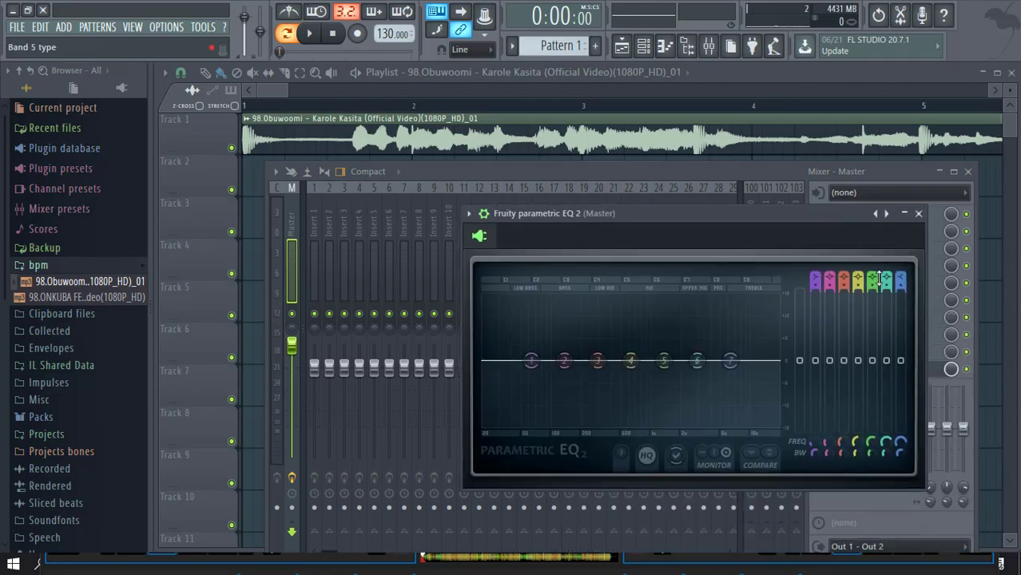
left_click_drag(799, 360, 799, 338)
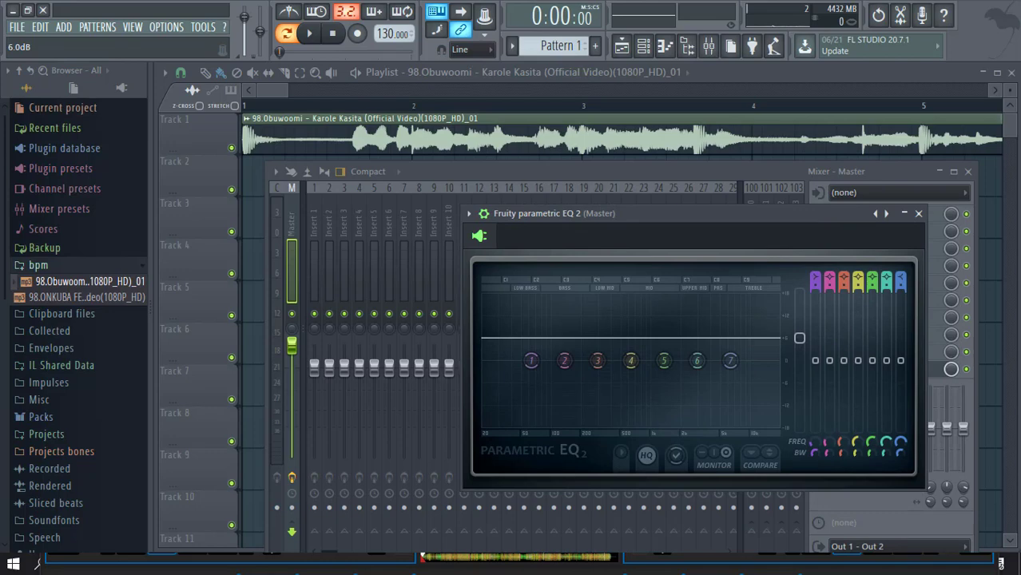
left_click(920, 214)
left_click(967, 171)
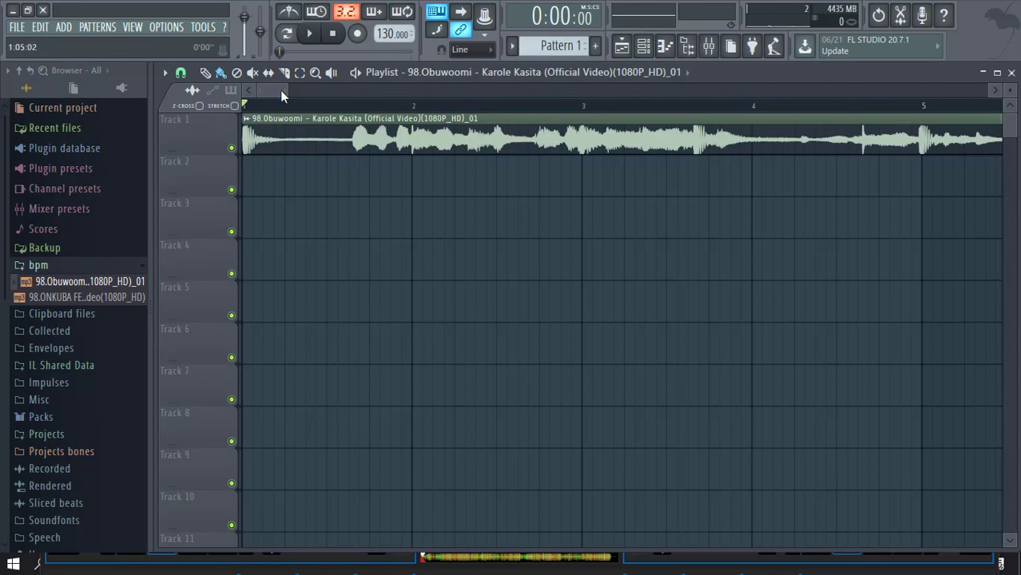
Step: Open the Obuwoomi clip's channel settings and lower its volume to about 24%
left_click_drag(280, 90, 465, 91)
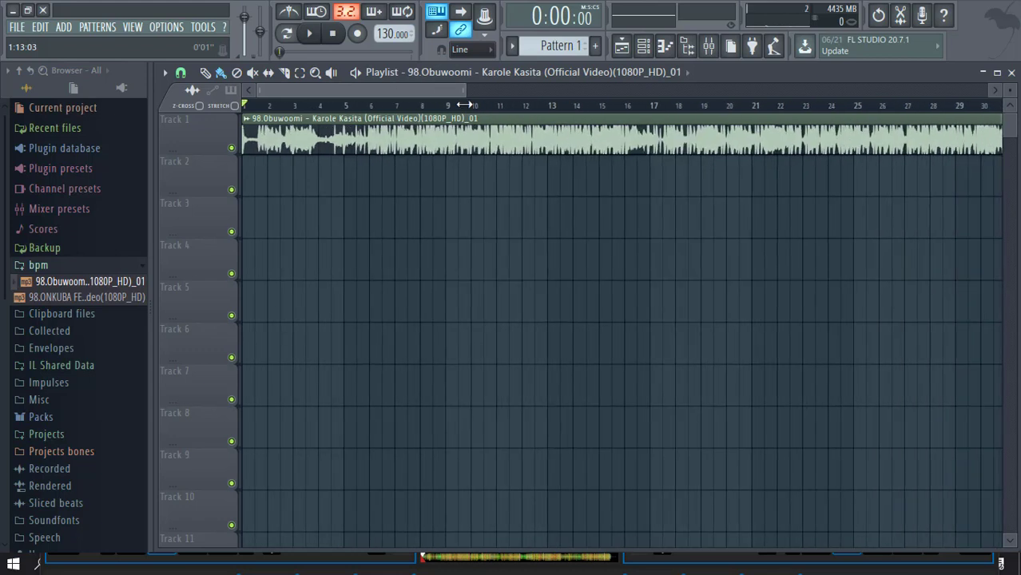
double_click(291, 120)
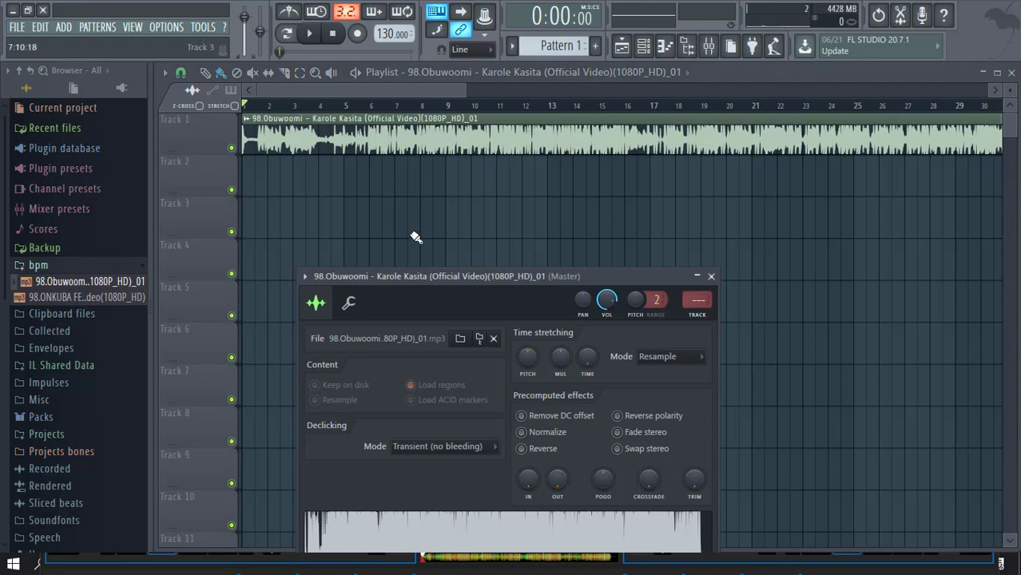
left_click_drag(606, 299, 607, 335)
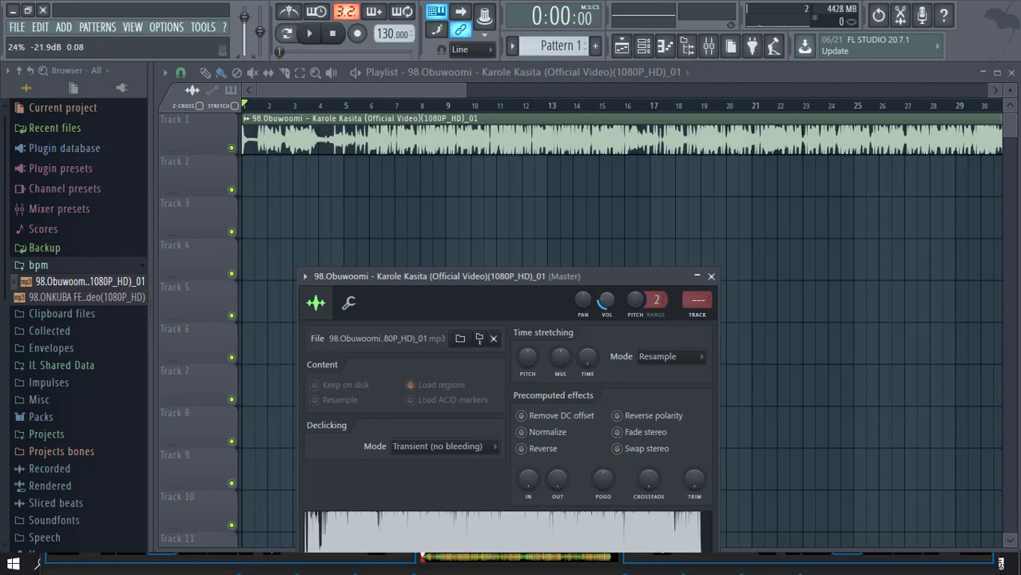
left_click_drag(606, 336, 606, 339)
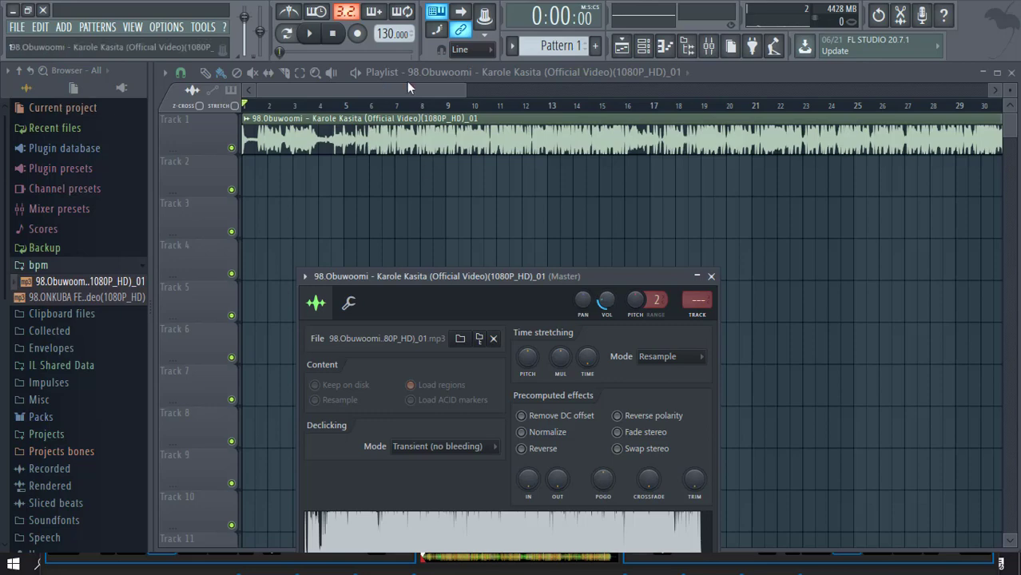
left_click_drag(459, 86, 921, 108)
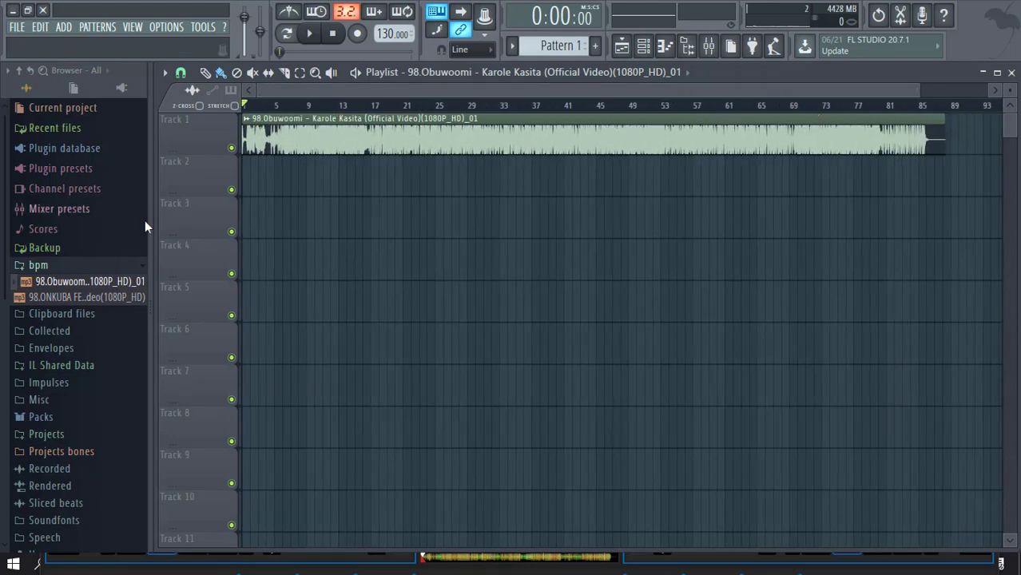
left_click_drag(108, 302, 394, 254)
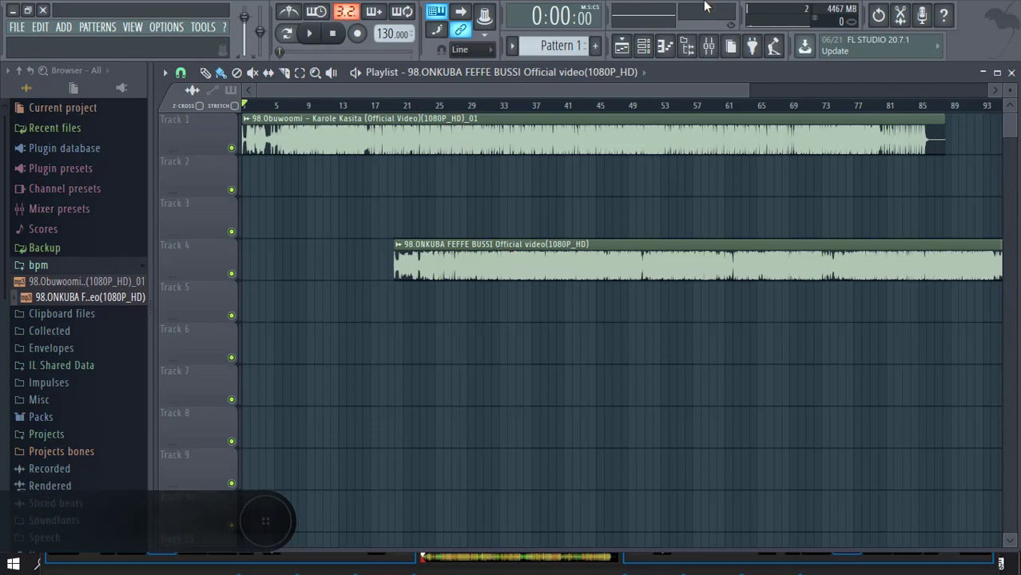
left_click_drag(746, 96, 679, 91)
key("ctrl+z")
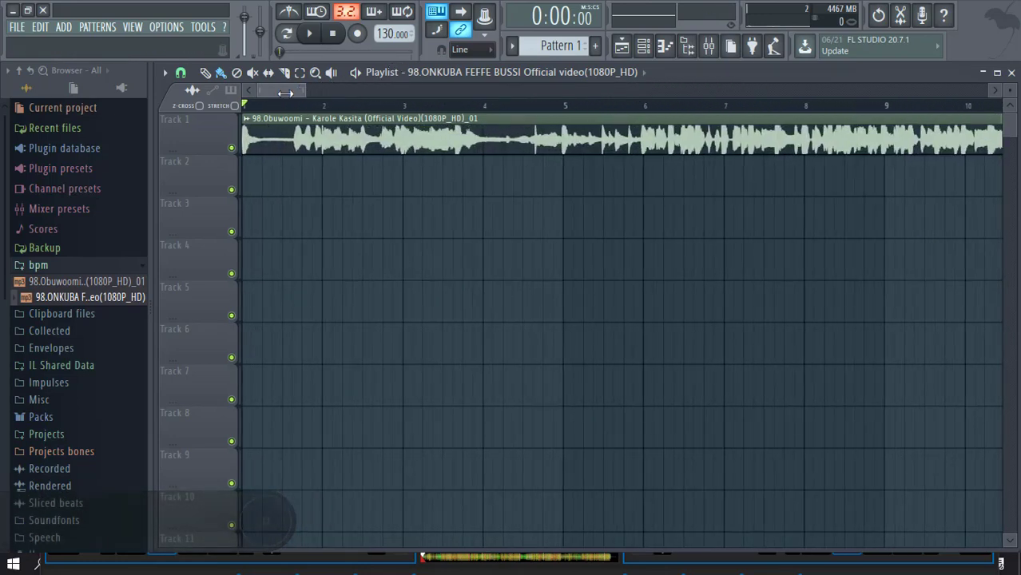
Step: Trim the silence before the first beat of the Obuwoomi clip and align its start with bar 1 on Track 1
scroll(248, 102, "up", 6)
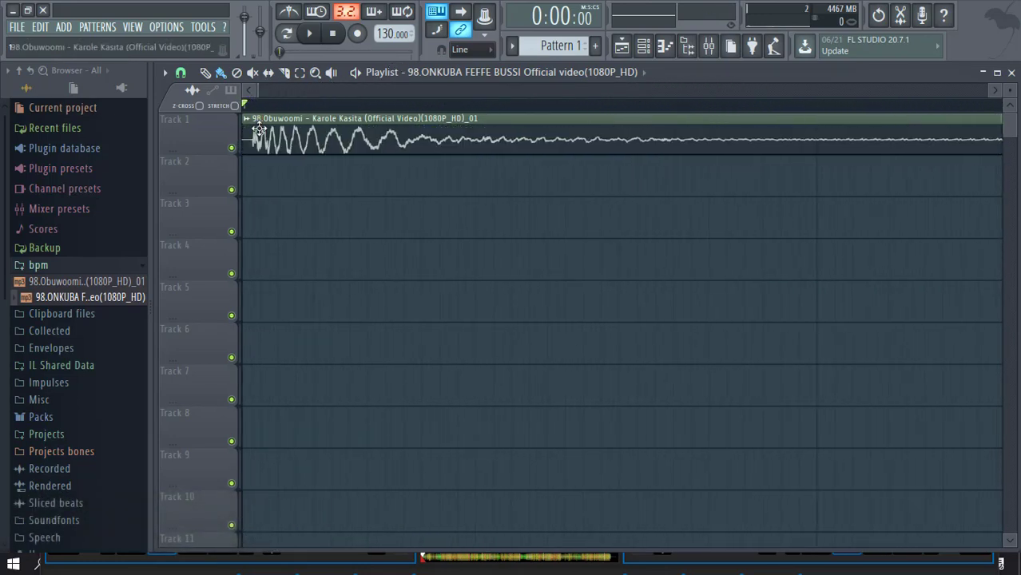
left_click_drag(244, 145, 265, 143)
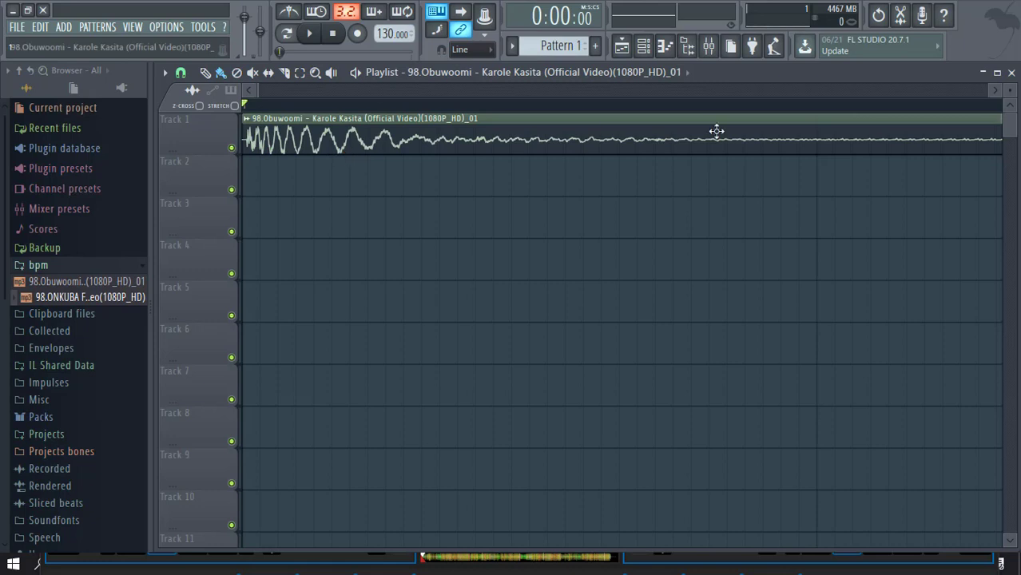
scroll(1010, 93, "up", 1)
scroll(1010, 92, "up", 4)
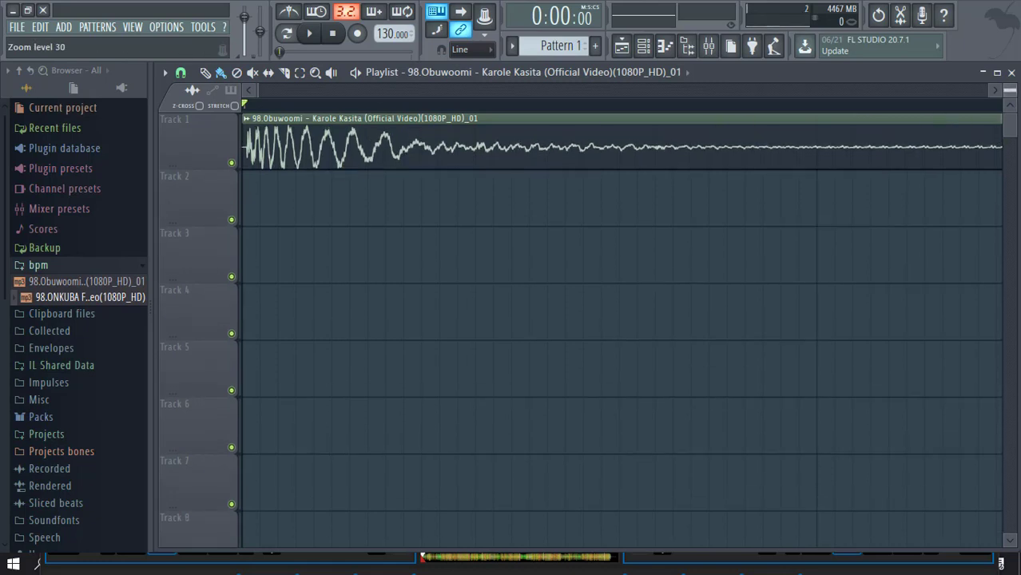
scroll(1009, 93, "down", 1)
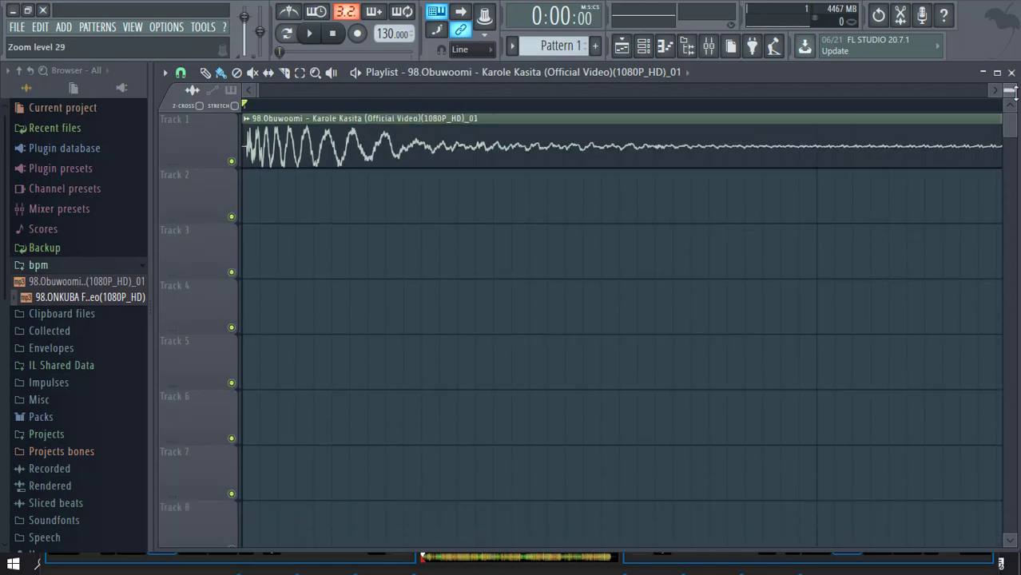
scroll(1010, 96, "down", 1)
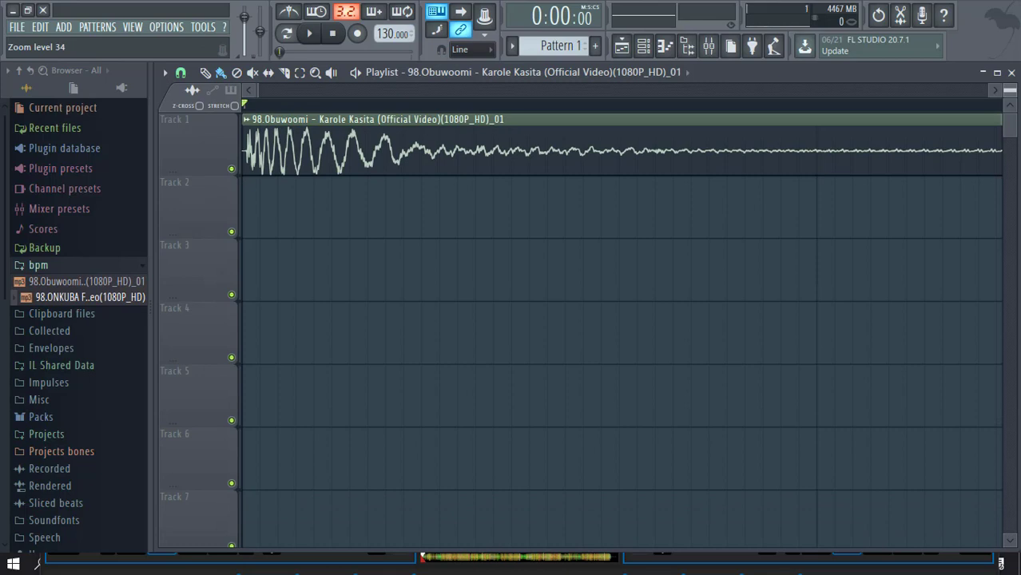
mouse_move(245, 148)
left_mouse_down()
mouse_move(297, 149)
mouse_move(233, 147)
left_mouse_up()
Step: Detect the Obuwoomi clip's tempo in the 75 to 150 BPM range and set the project tempo to the detected 98 BPM
left_click_drag(260, 87, 292, 83)
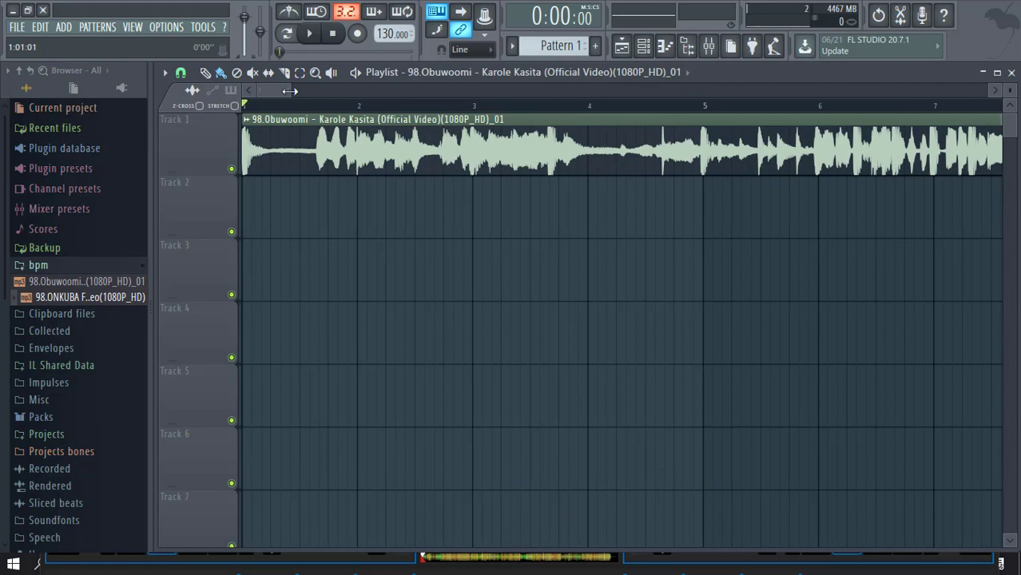
left_click_drag(289, 90, 272, 90)
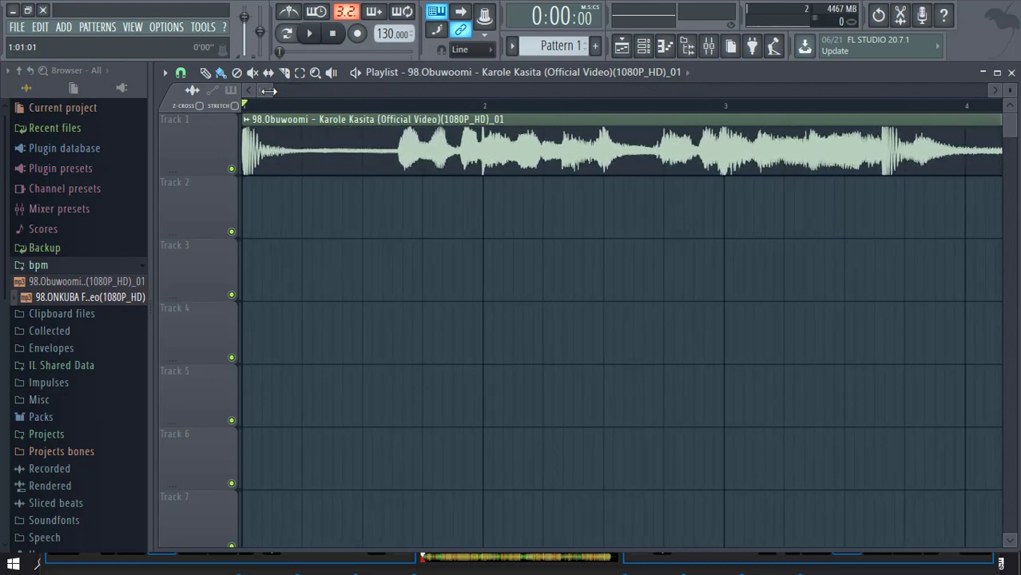
left_click(249, 126)
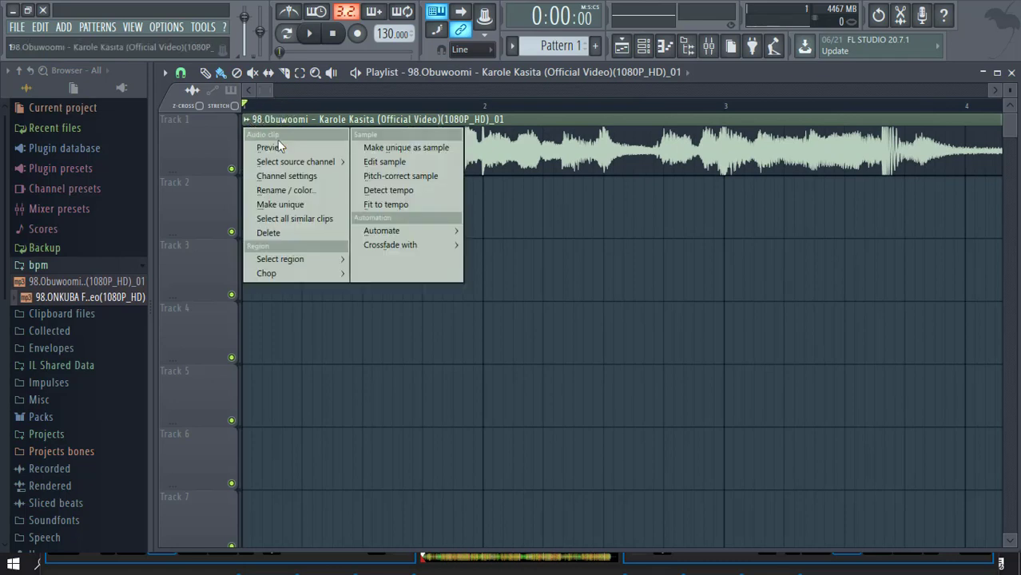
left_click(374, 185)
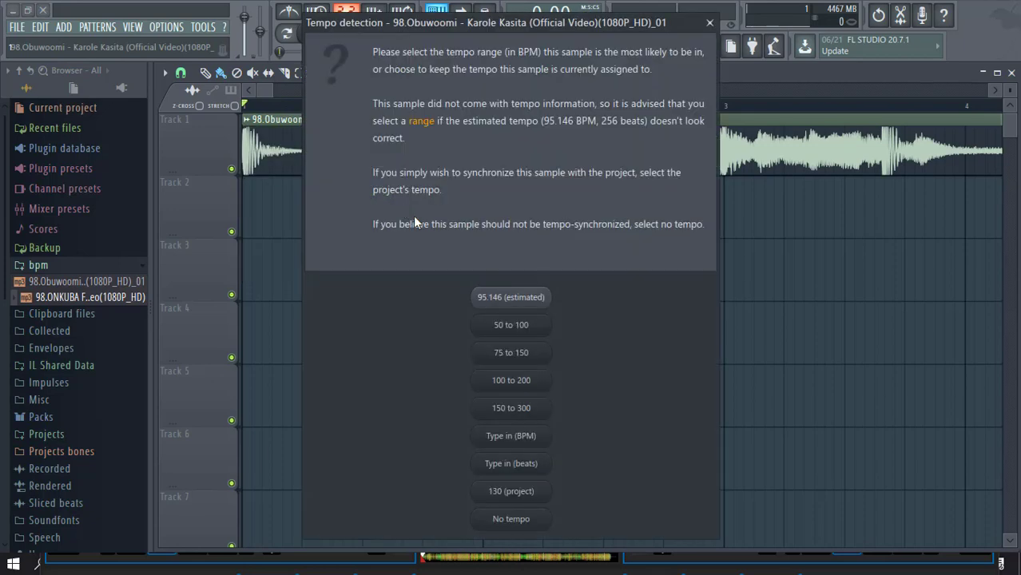
left_click(524, 353)
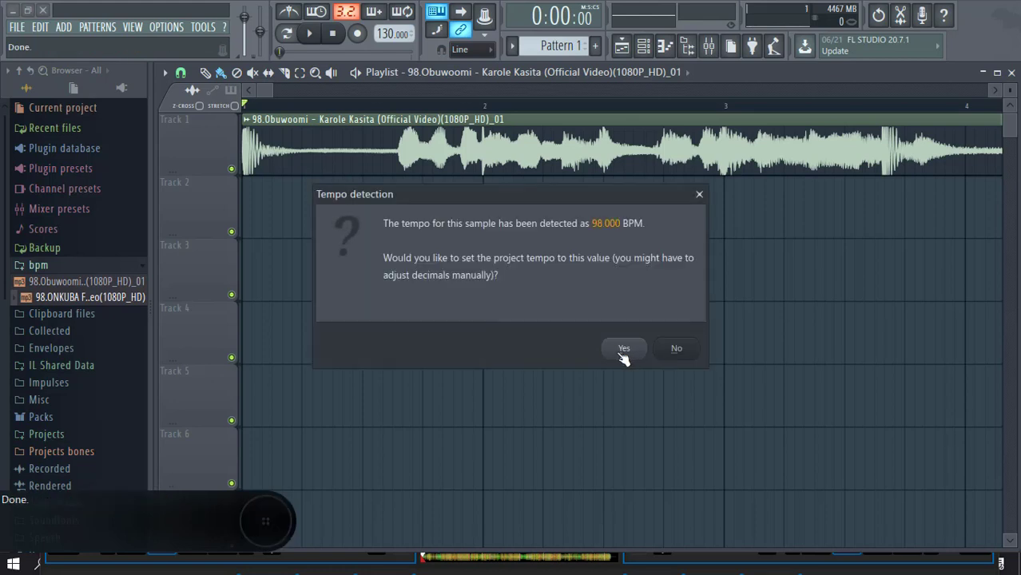
left_click(623, 351)
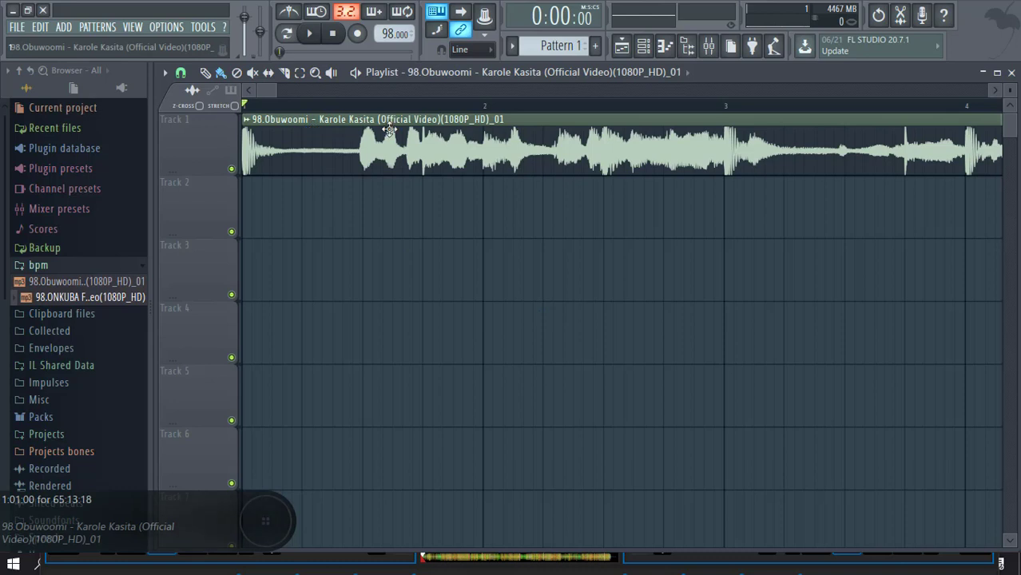
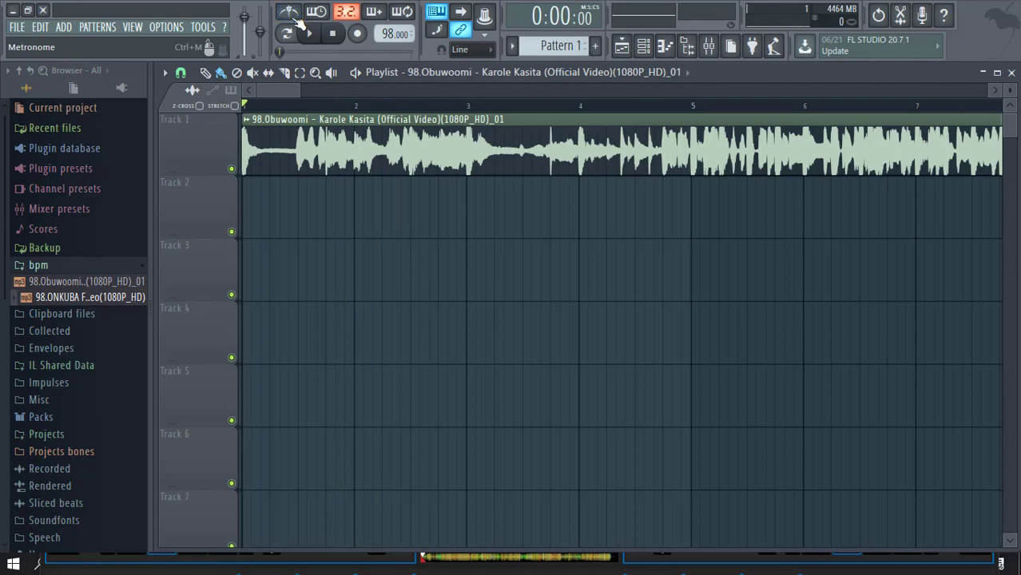
Step: Add the ONKUBA song from the bpm folder to Track 2, near the end of the Obuwoomi clip
left_click_drag(301, 90, 839, 52)
left_click_drag(477, 333, 899, 208)
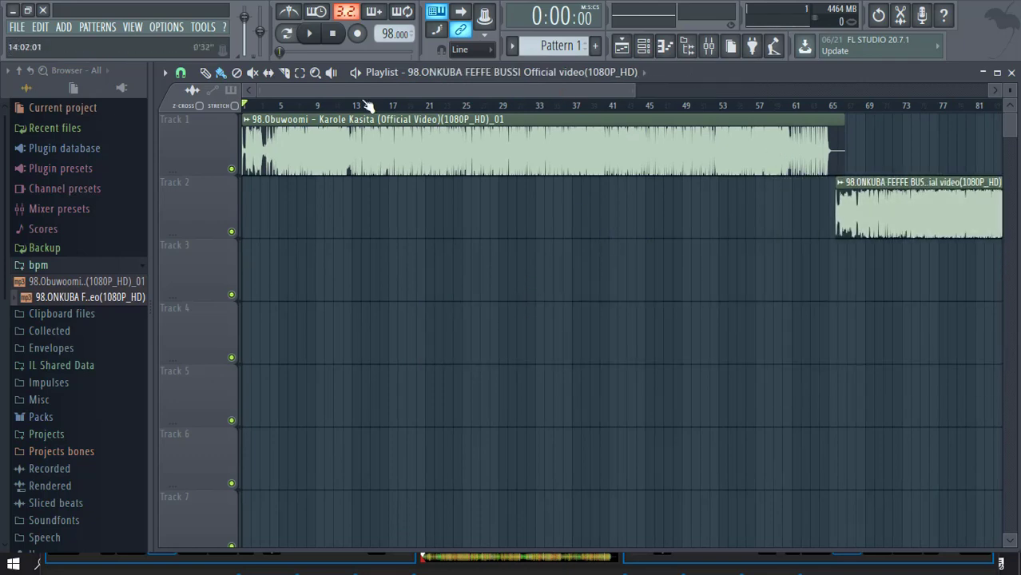
left_click_drag(254, 90, 542, 74)
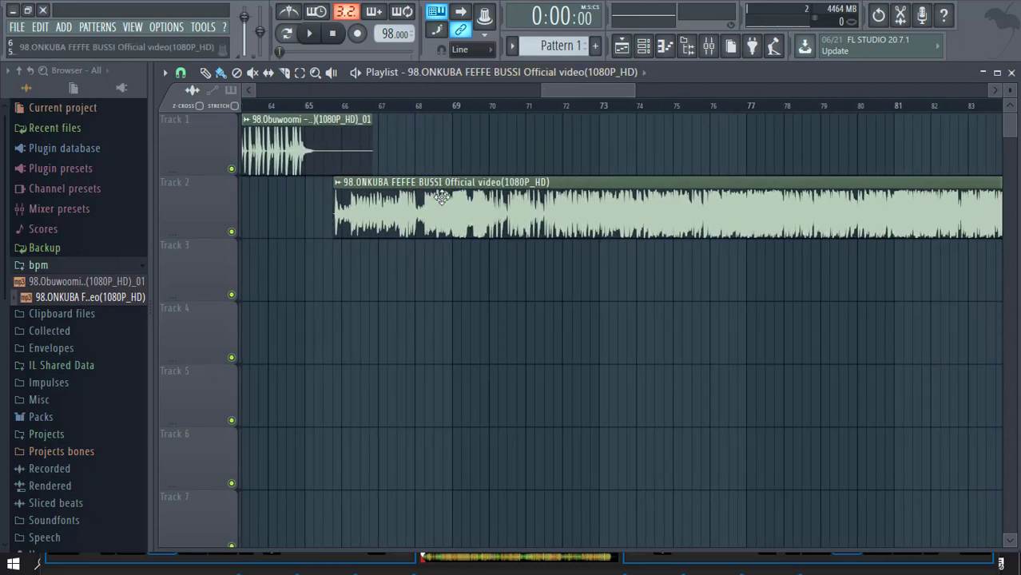
Step: Lower the ONKUBA clip's channel volume to about 26% and close its channel settings
double_click(441, 196)
left_click_drag(471, 164, 471, 182)
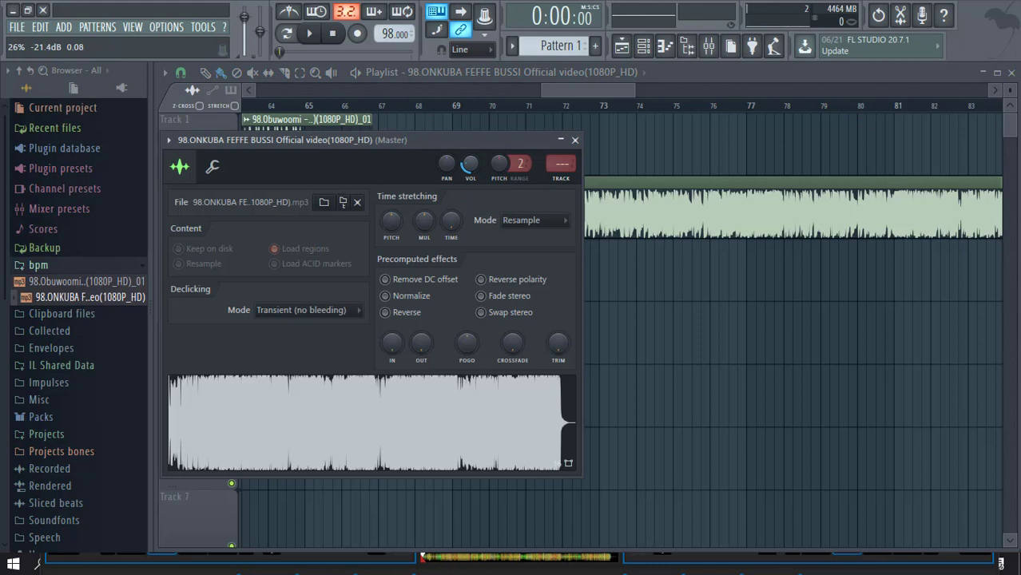
left_click(574, 140)
Step: Align the start of the ONKUBA clip with bar 66 and move it to Track 1 behind the Obuwoomi clip
mouse_move(421, 200)
left_mouse_down()
mouse_move(454, 201)
mouse_move(426, 201)
left_mouse_up()
left_click_drag(631, 89, 550, 101)
left_click(668, 140)
left_click_drag(668, 140, 322, 176)
left_click_drag(459, 204, 403, 223)
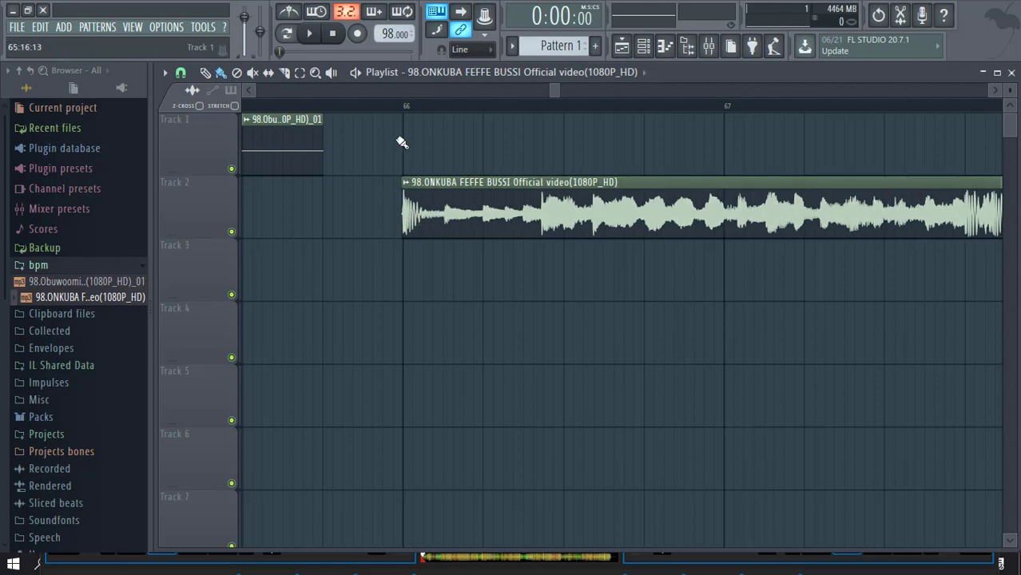
left_click(376, 105)
left_click_drag(422, 194, 425, 125)
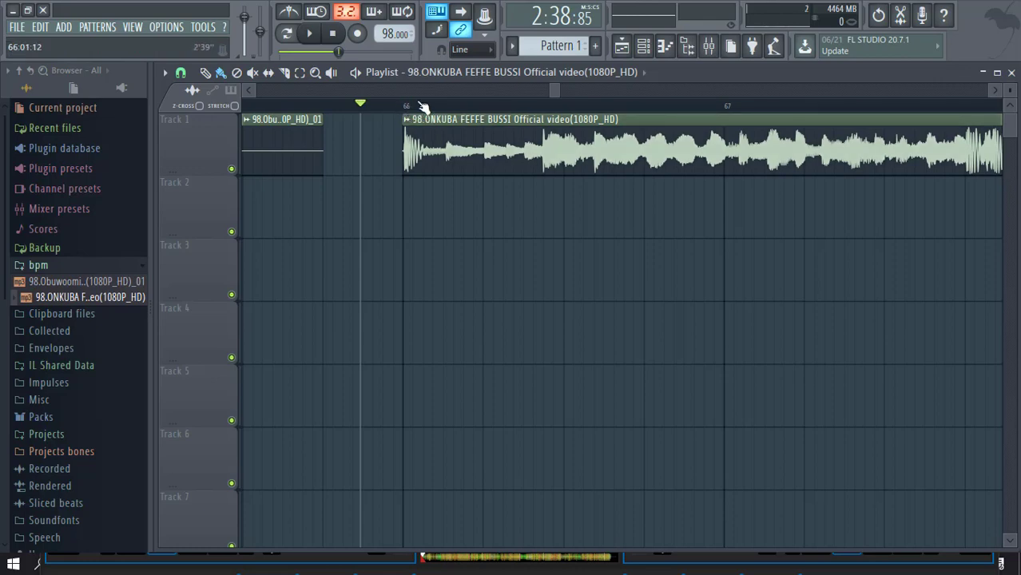
Step: Review both songs across the whole playlist and place the playhead near the end of the ONKUBA clip
left_click_drag(548, 96, 195, 112)
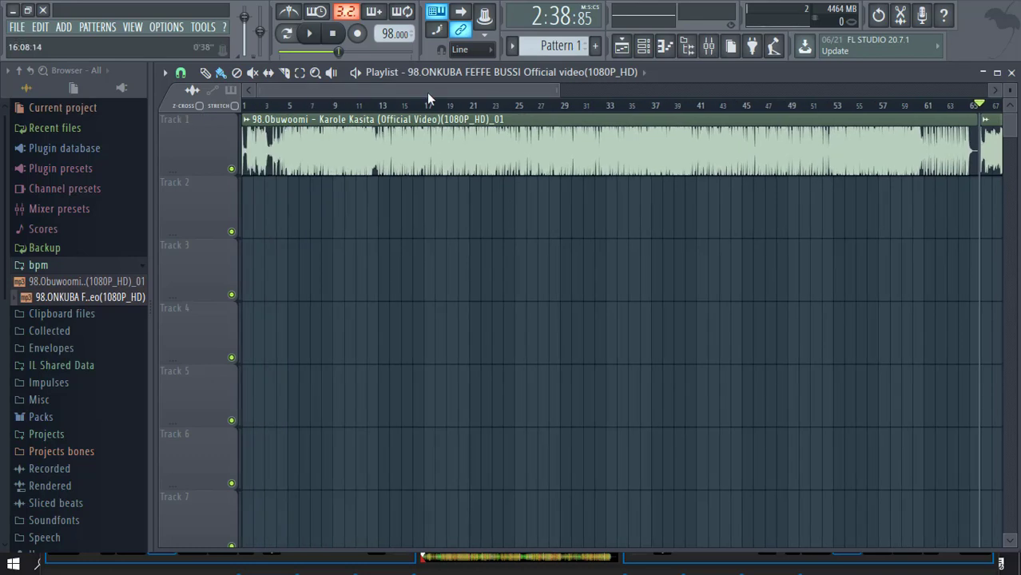
left_click_drag(560, 86, 951, 98)
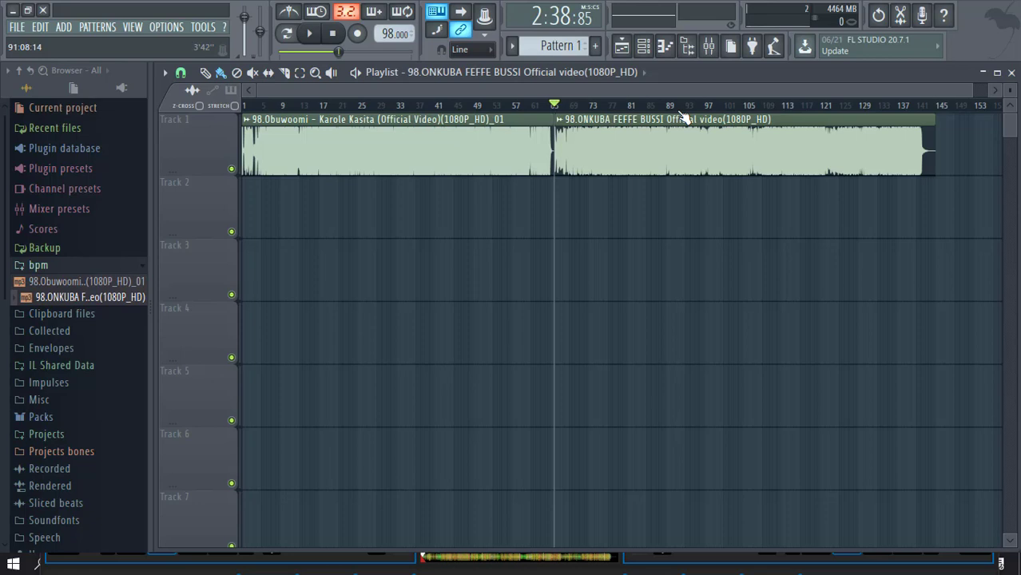
left_click(926, 107)
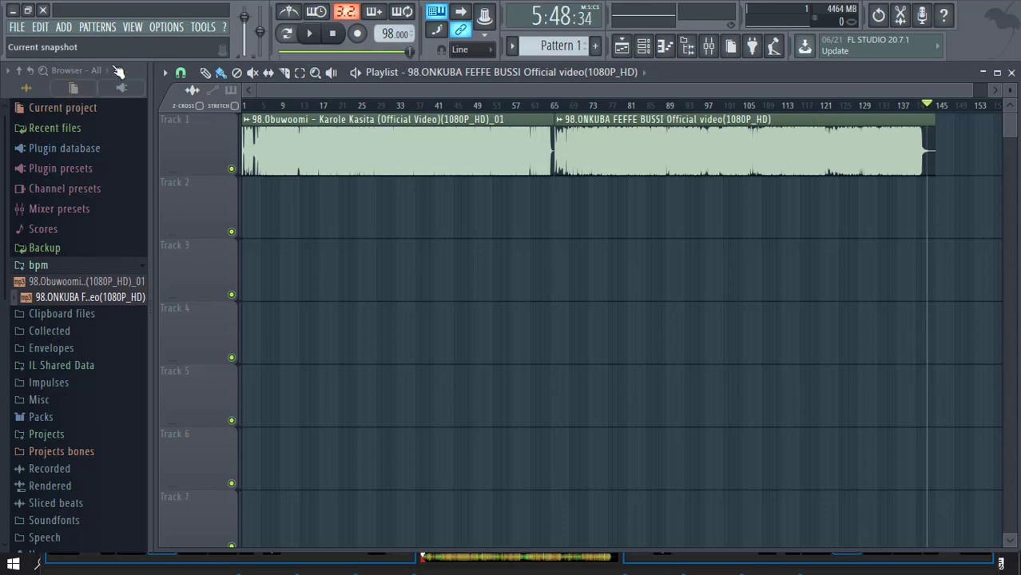
scroll(246, 22, "up", 2)
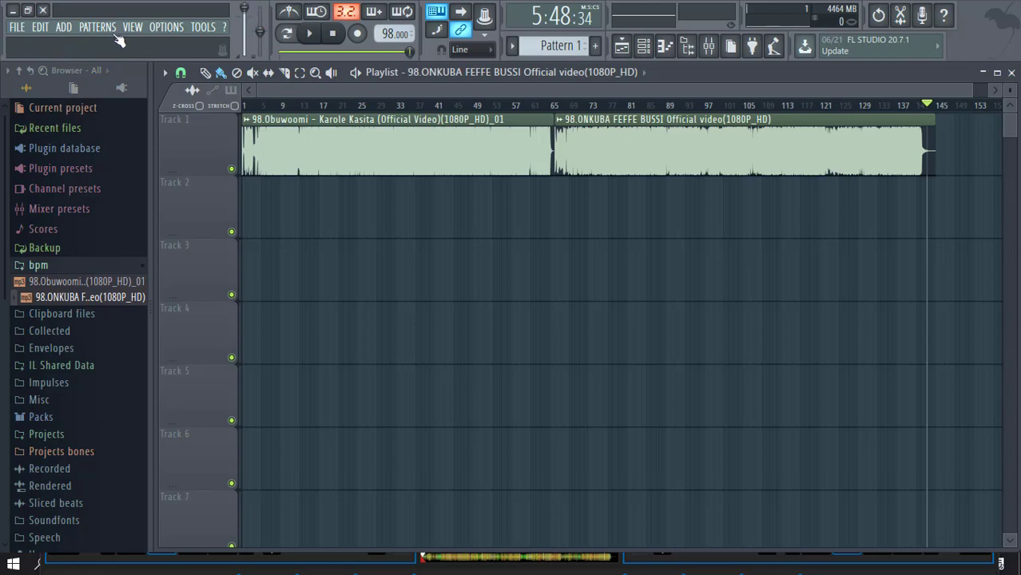
Step: Export the full song to the Desktop as a 16-bit WAV file named "fixed track tempo" and render it
left_click(18, 27)
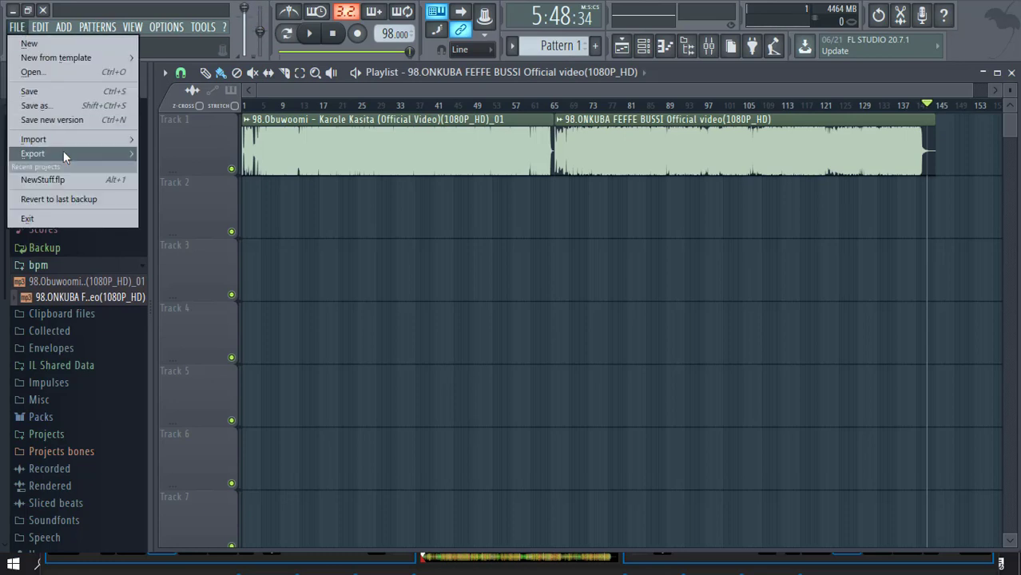
mouse_move(68, 155)
left_click(183, 167)
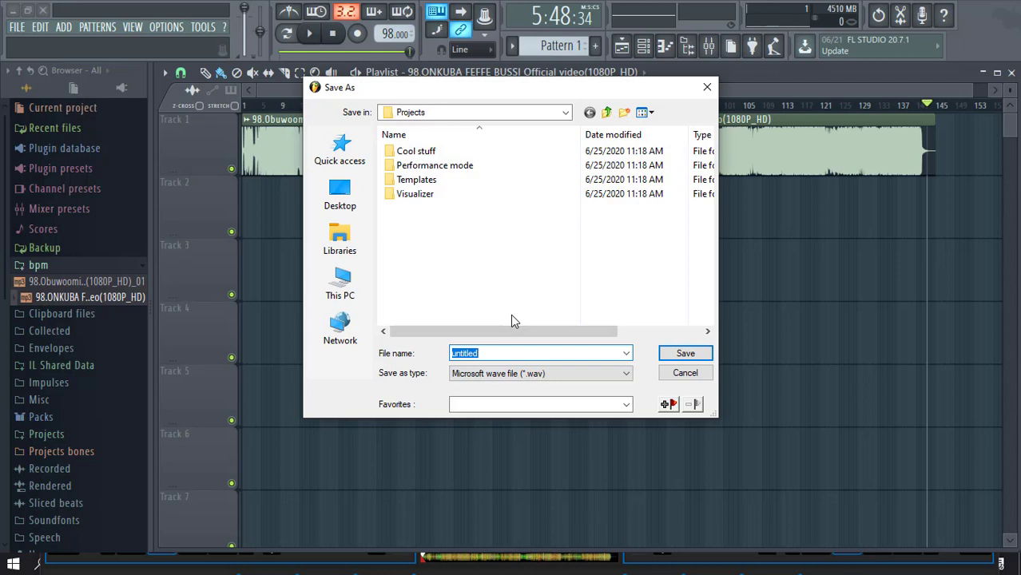
type("fixed track te")
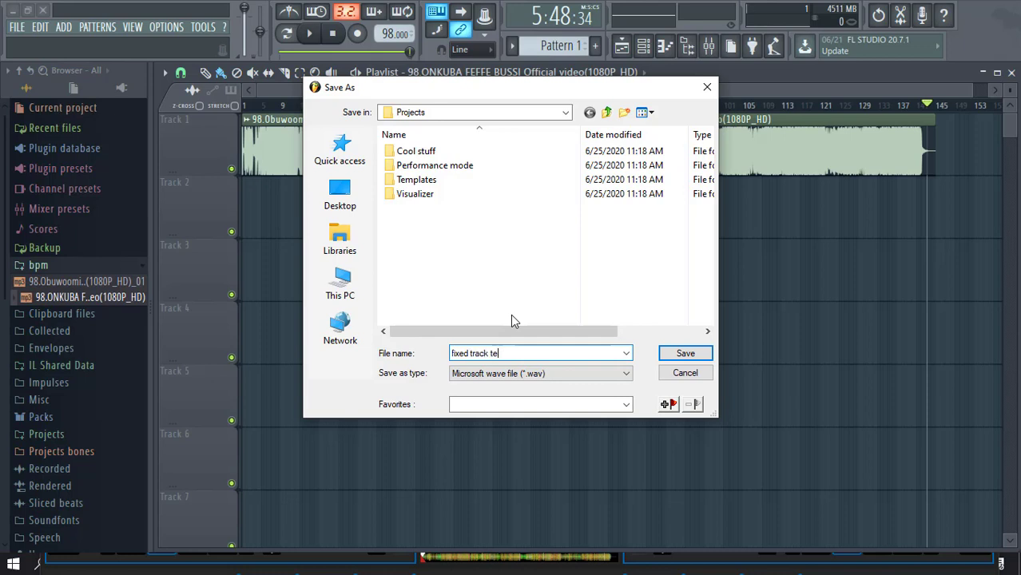
type("mpo")
left_click(340, 195)
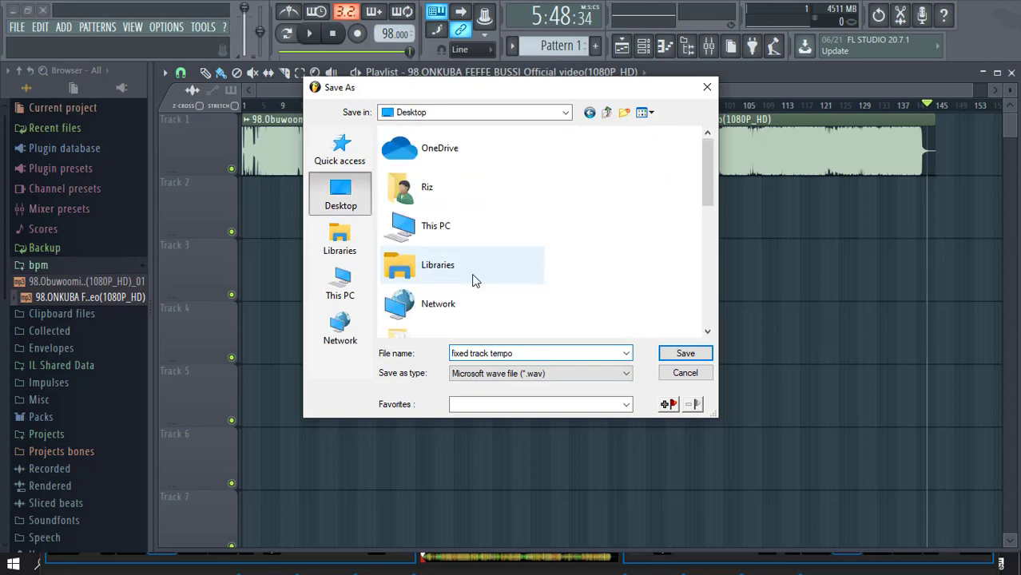
left_click(685, 353)
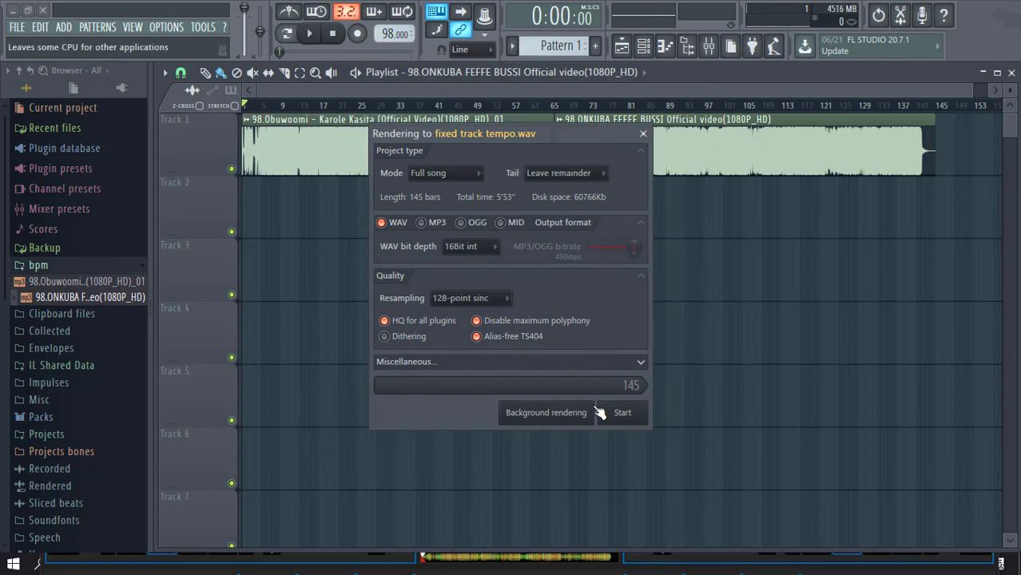
left_click(601, 412)
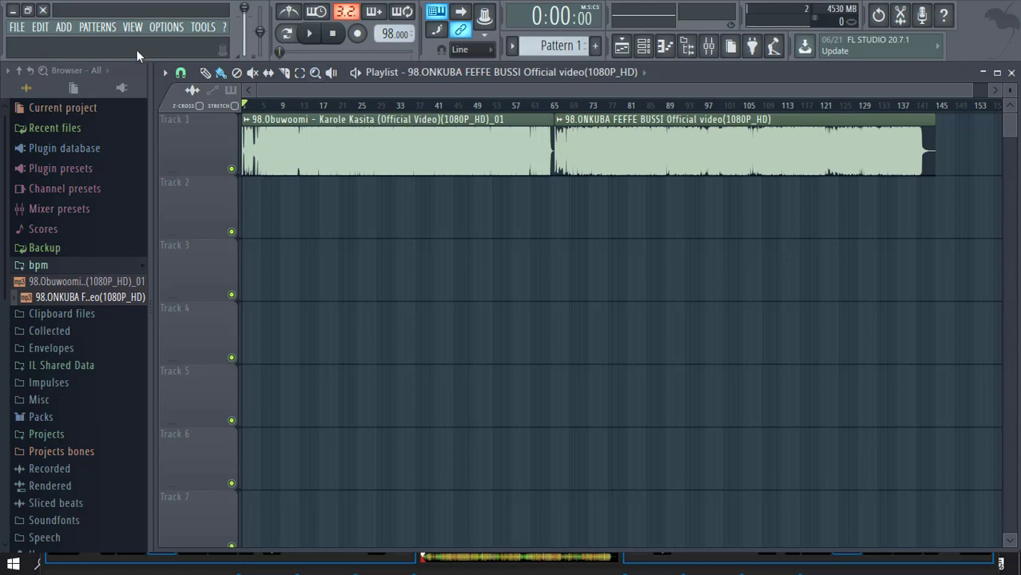
Step: Start a new empty project without saving the changes to the current one
left_click(13, 28)
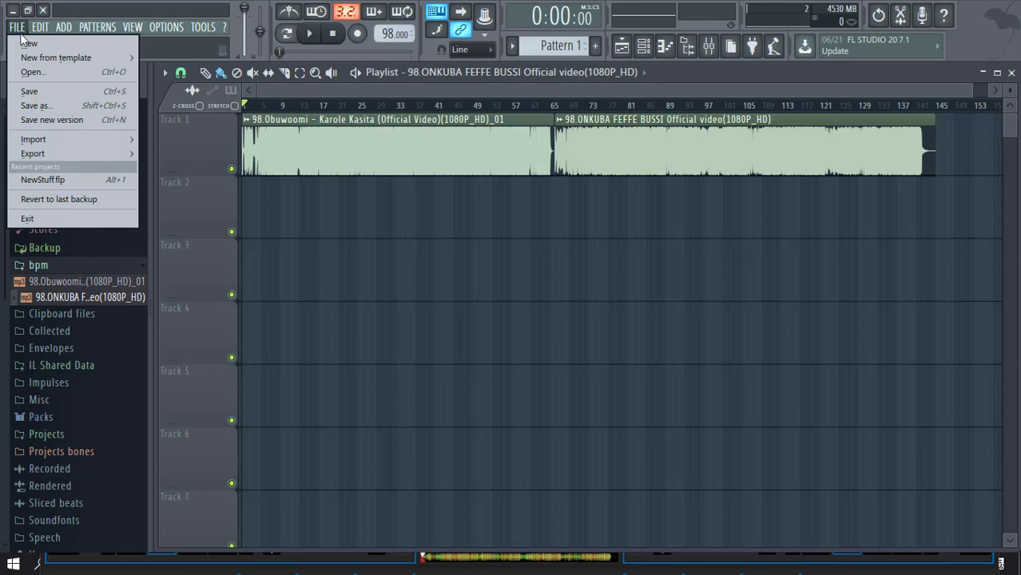
left_click(27, 46)
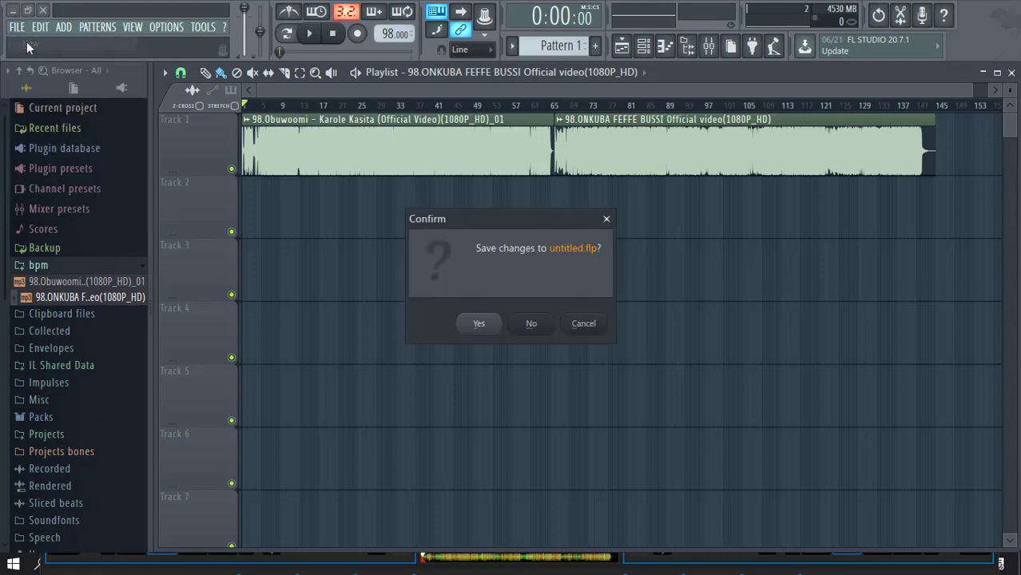
left_click(531, 328)
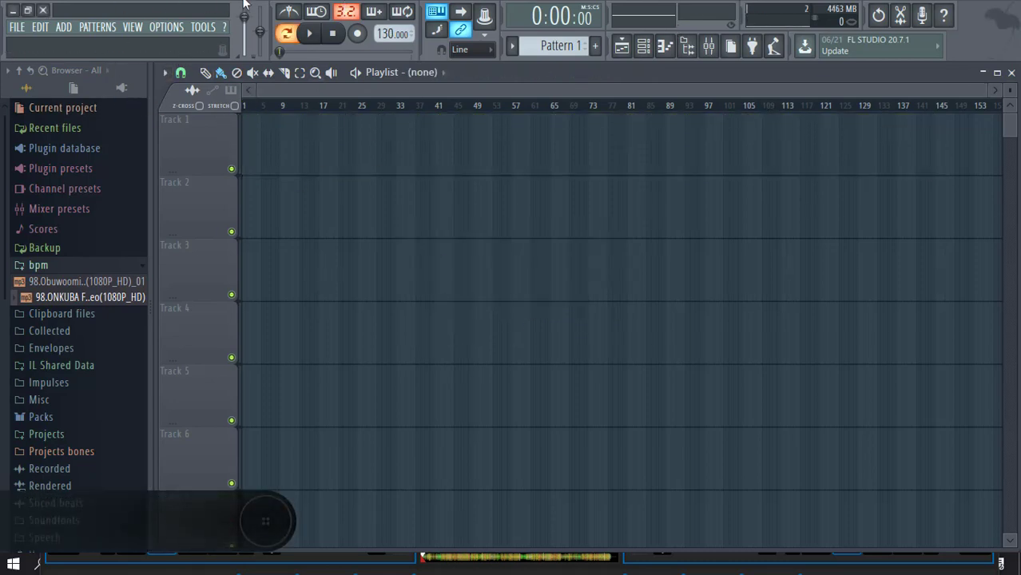
Step: Bring the exported "fixed track tempo" file from the Desktop into Track 1 of the playlist and align its start with bar 1
left_click(11, 10)
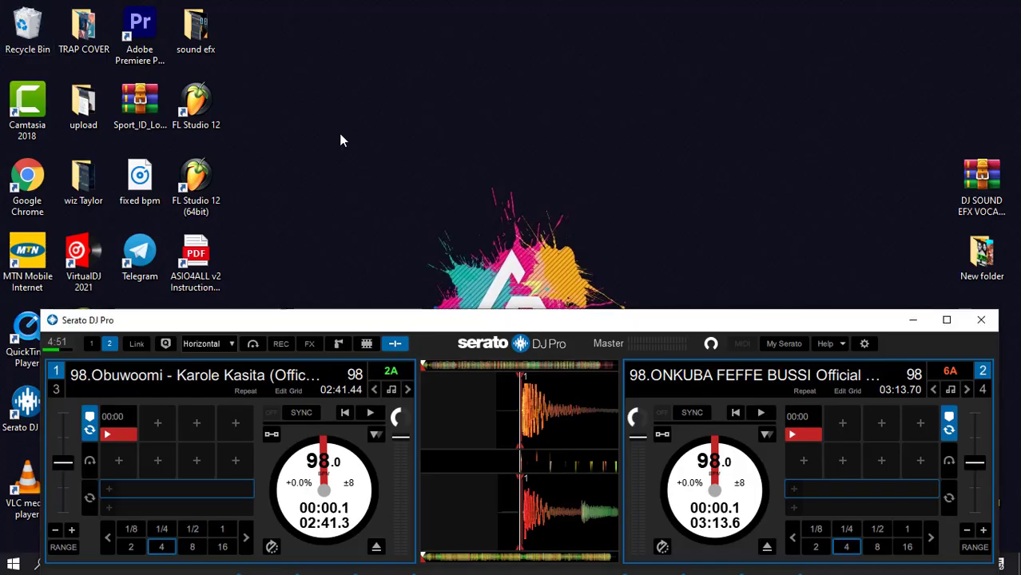
left_click(913, 321)
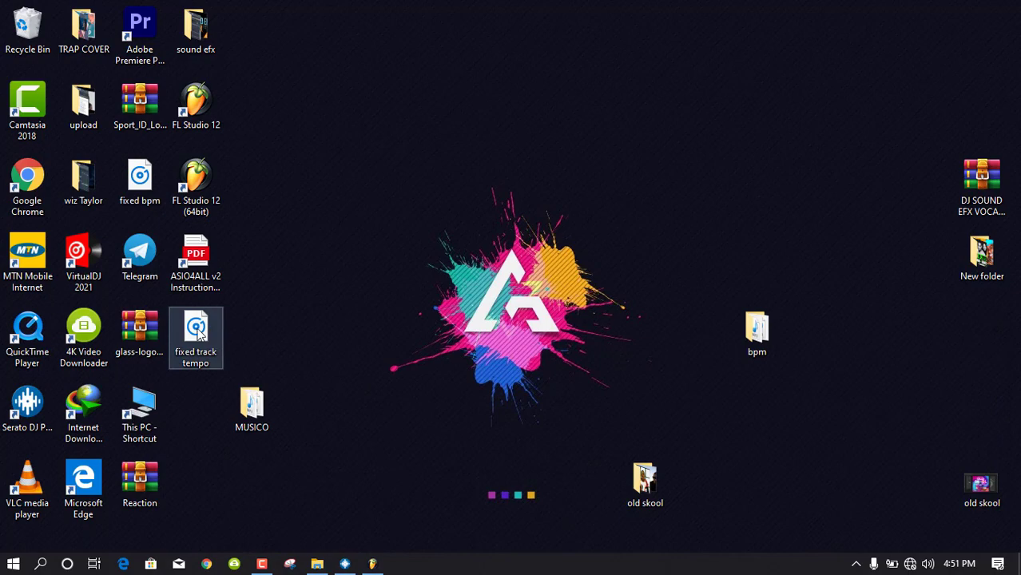
left_click_drag(198, 334, 324, 171)
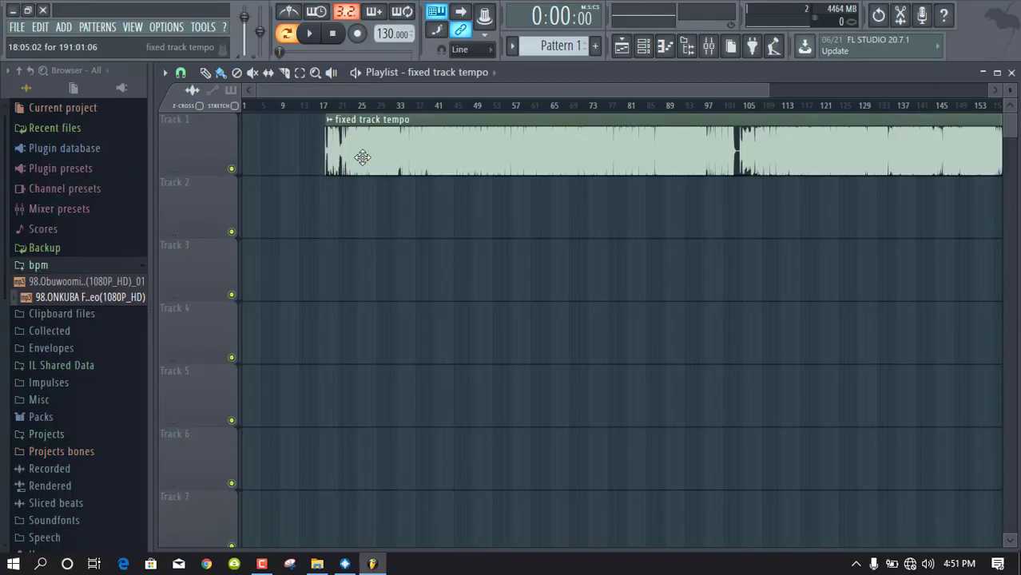
left_click_drag(254, 150, 246, 150)
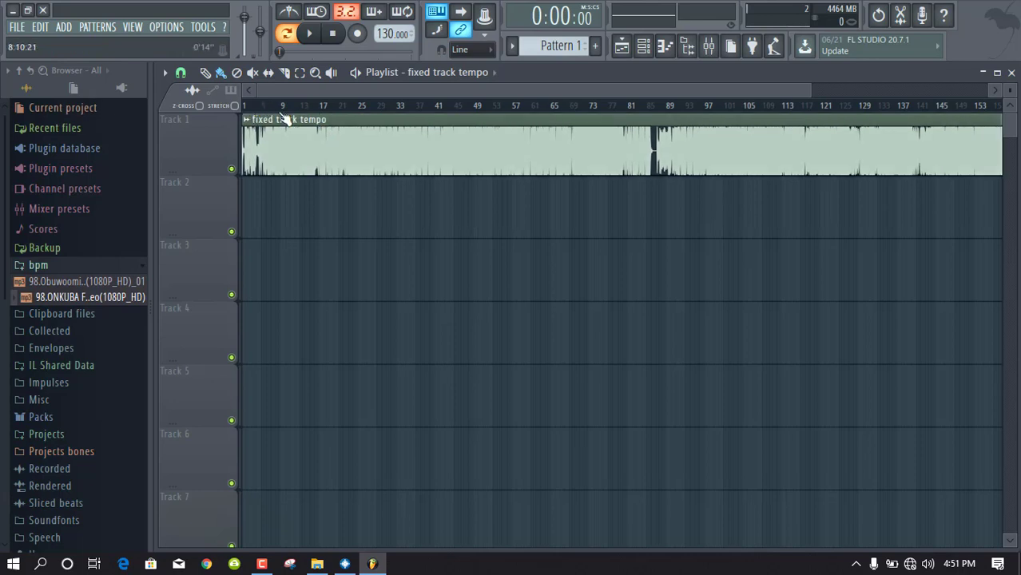
Step: Audition the imported clip at the gap between the two songs and at its beginning
left_click_drag(809, 90, 749, 114)
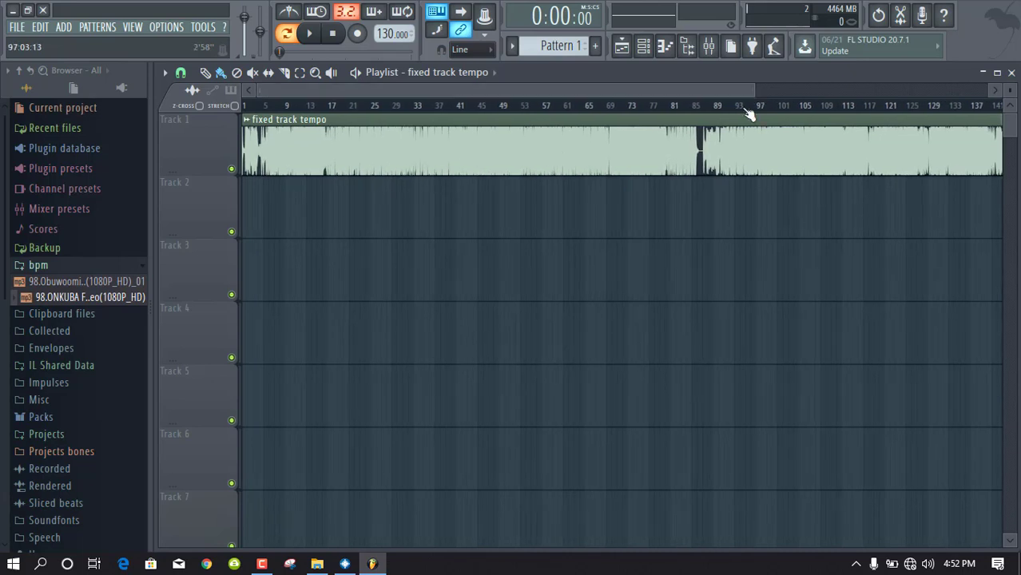
left_click(699, 105)
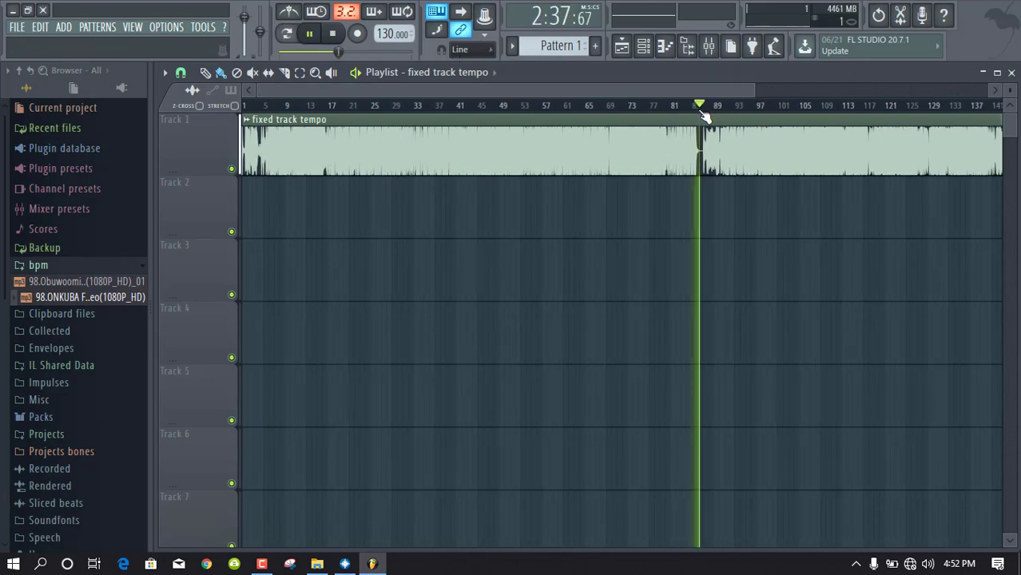
key("space")
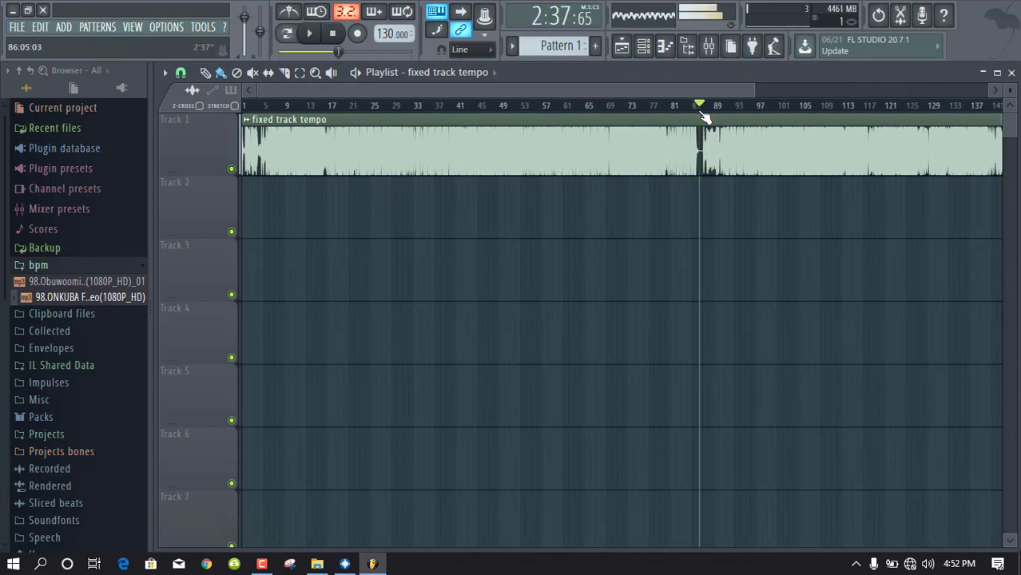
left_click(244, 105)
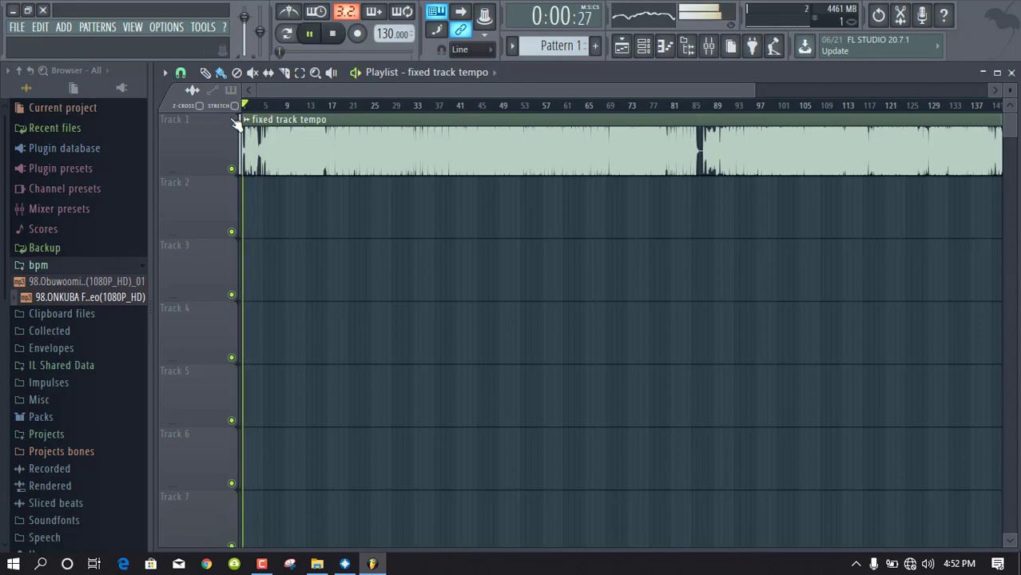
key("space")
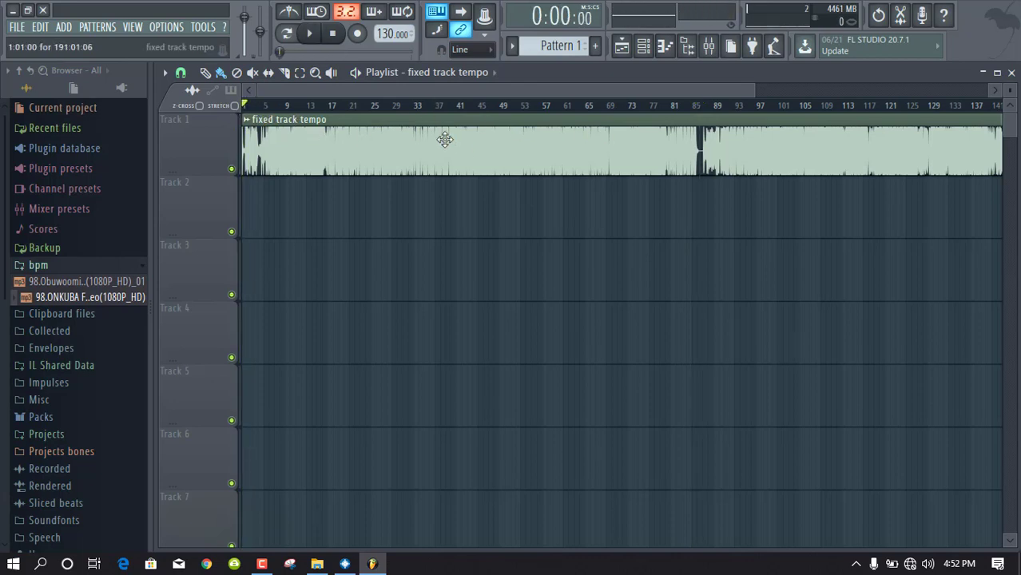
Step: Place the playhead at the gap between the two songs, around bar 86, and check both songs' tempos in Serato DJ Pro
left_click(701, 107)
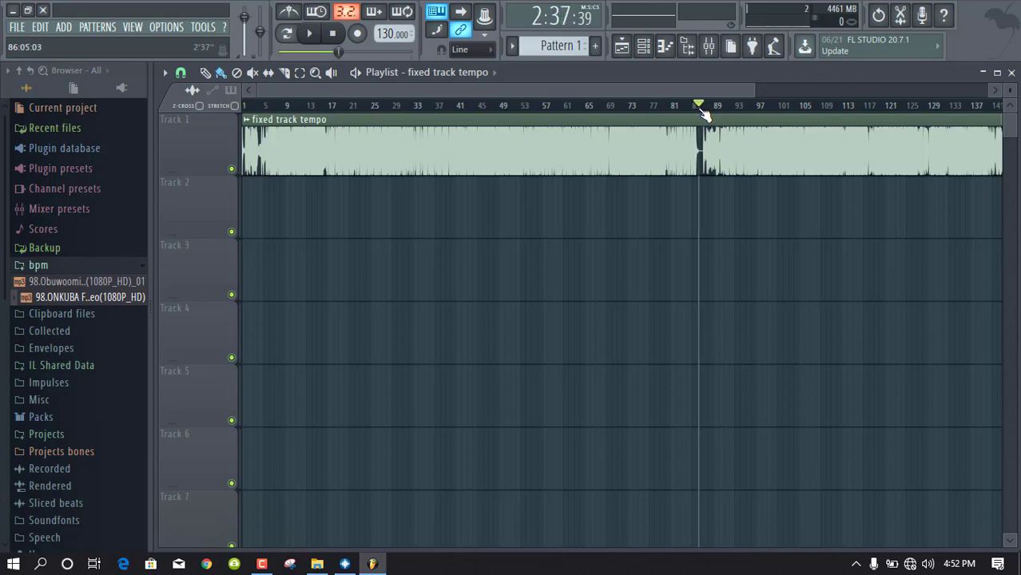
left_click_drag(701, 107, 702, 108)
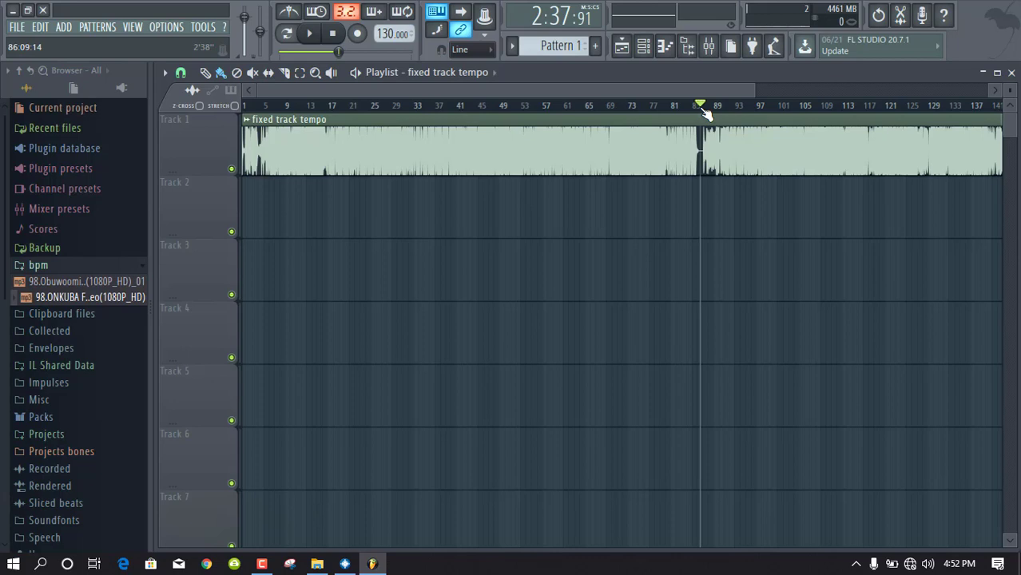
left_click_drag(702, 107, 703, 107)
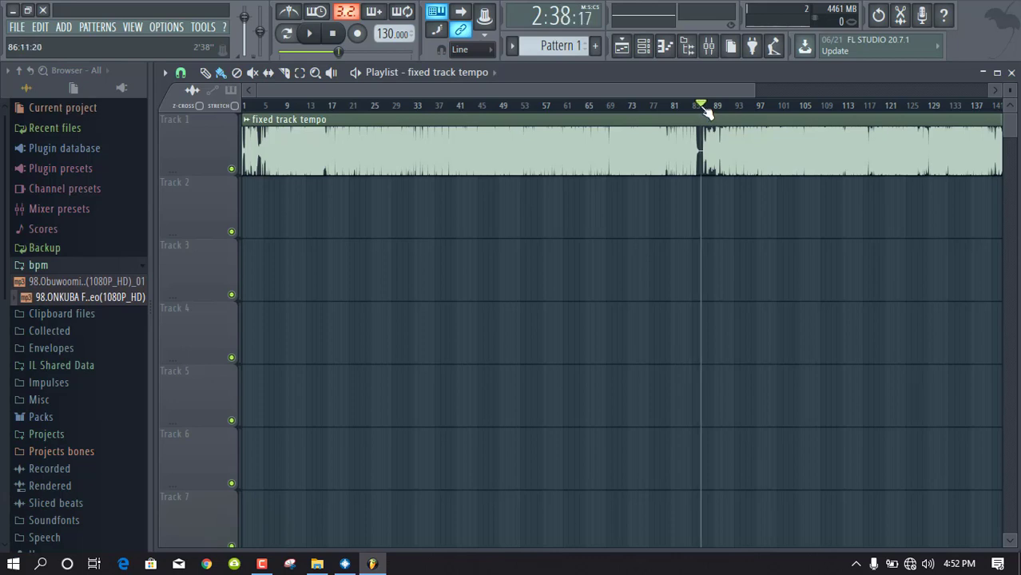
left_click(345, 566)
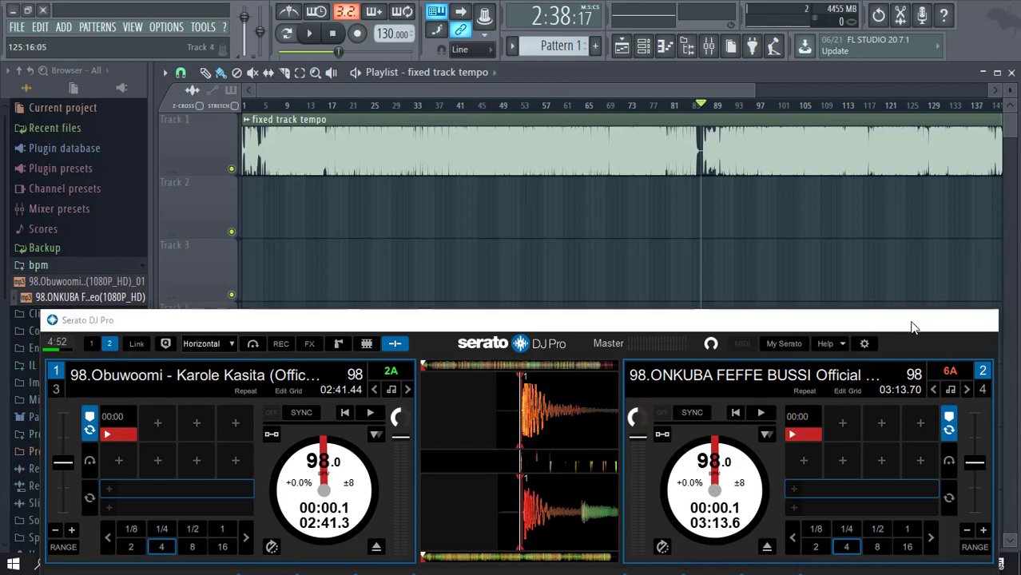
left_click(913, 326)
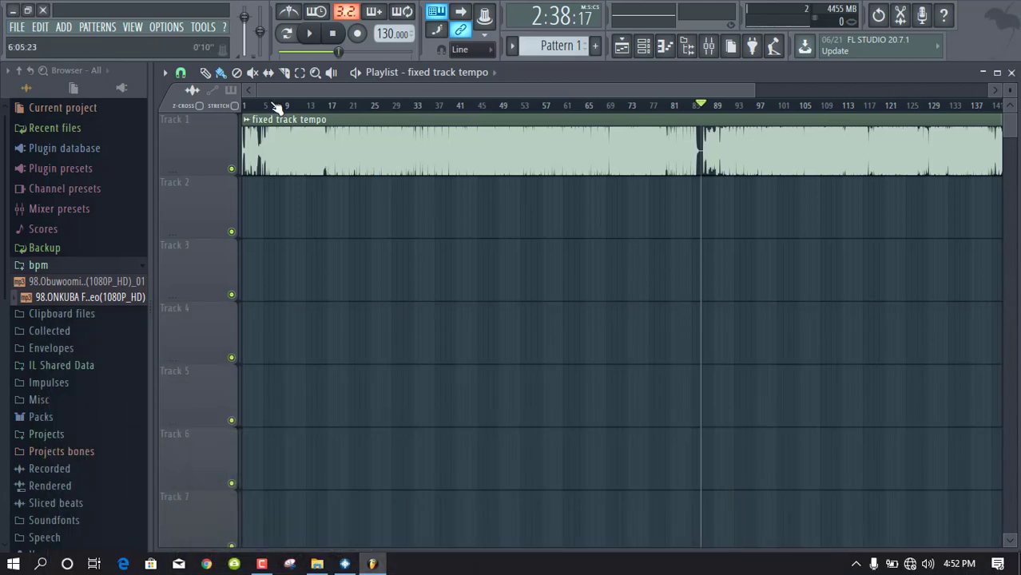
Step: Detect the "fixed track tempo" clip's tempo in the 75 to 150 range and apply the detected 97.999 BPM to the project
left_click(249, 121)
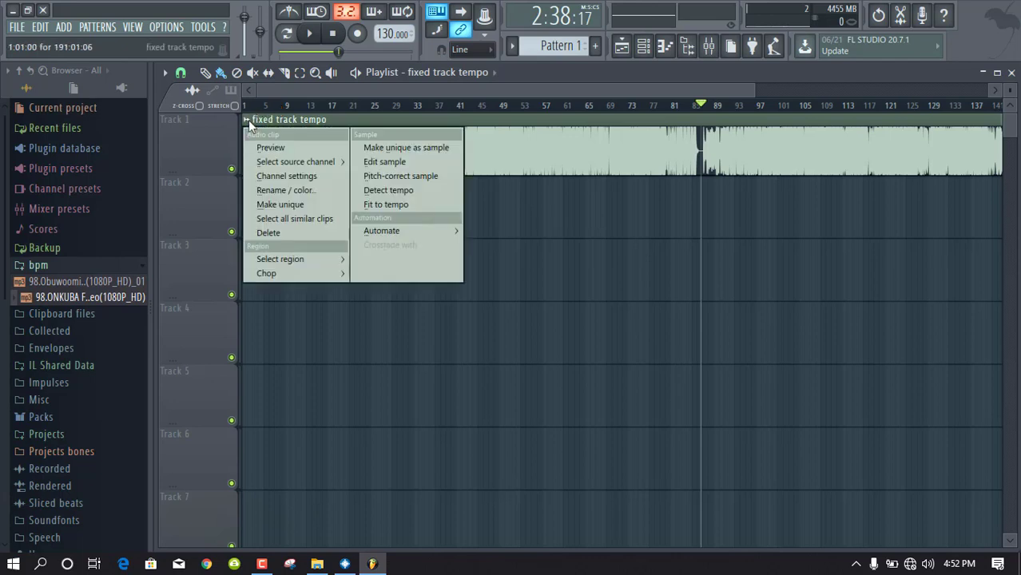
left_click(394, 190)
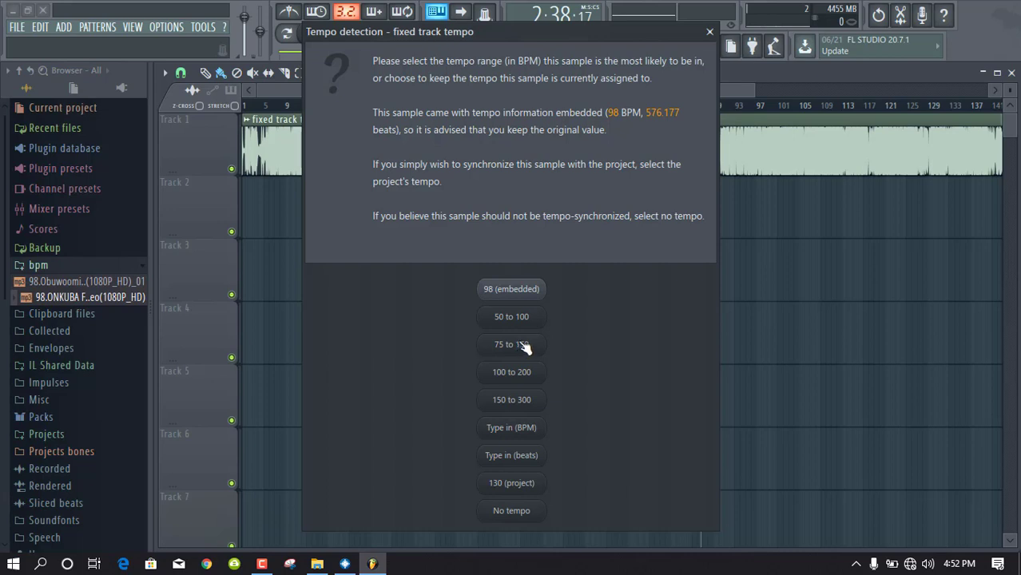
left_click(518, 345)
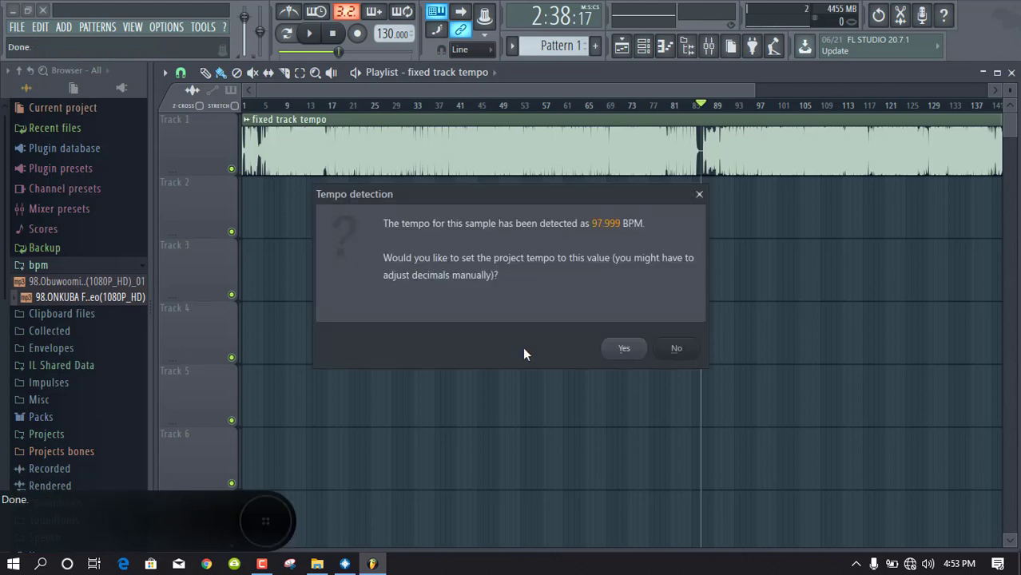
left_click(625, 349)
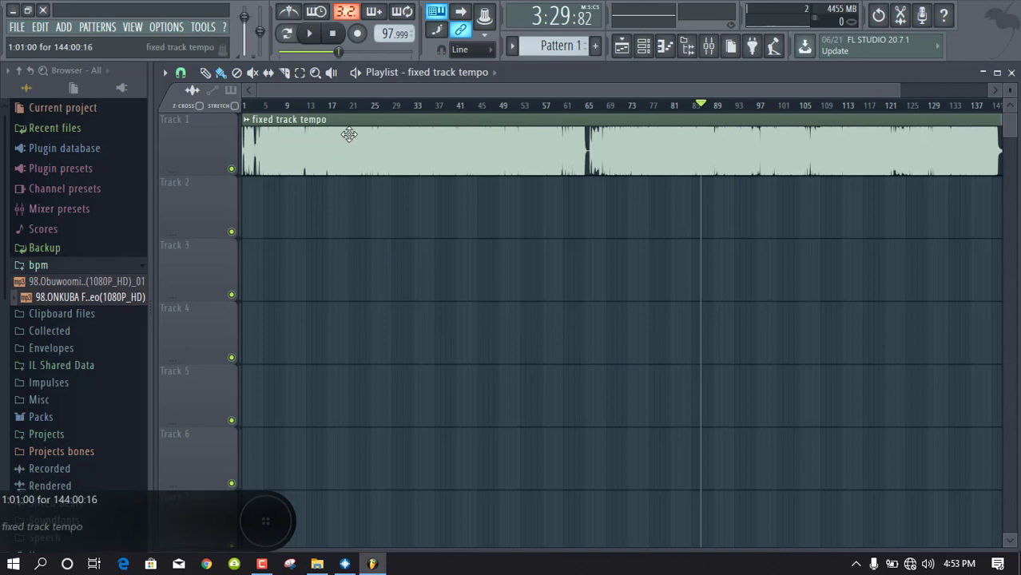
Step: Slice the "fixed track tempo" clip at the gap between the two songs, around bar 65
left_click(374, 106)
left_click_drag(379, 108, 590, 108)
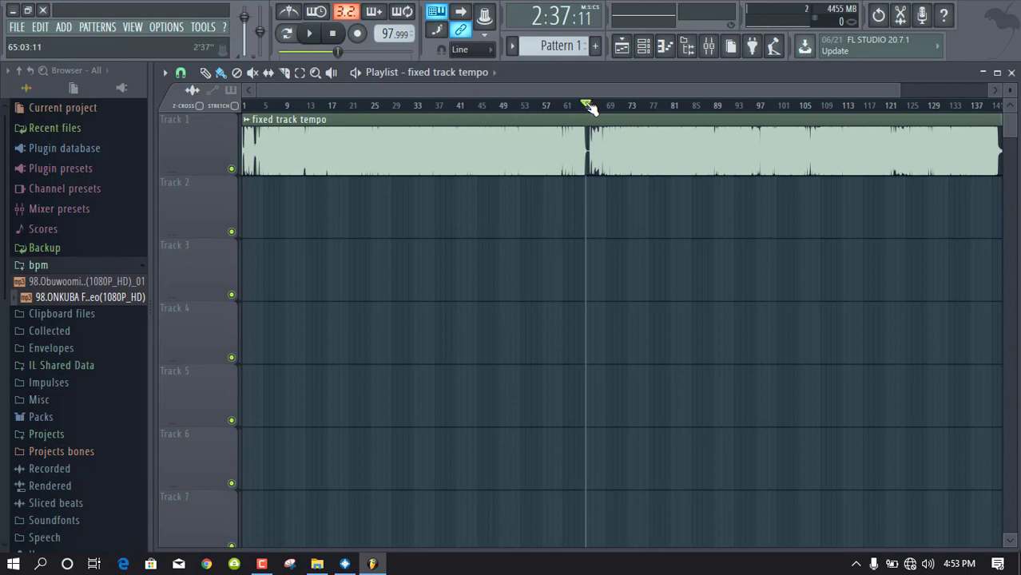
left_click(285, 71)
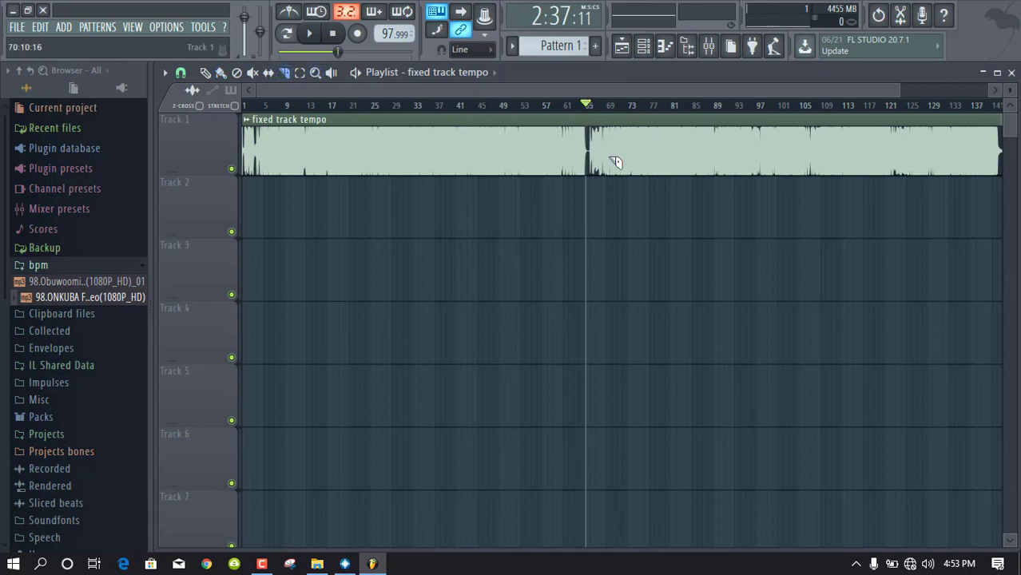
left_click_drag(593, 174, 590, 107)
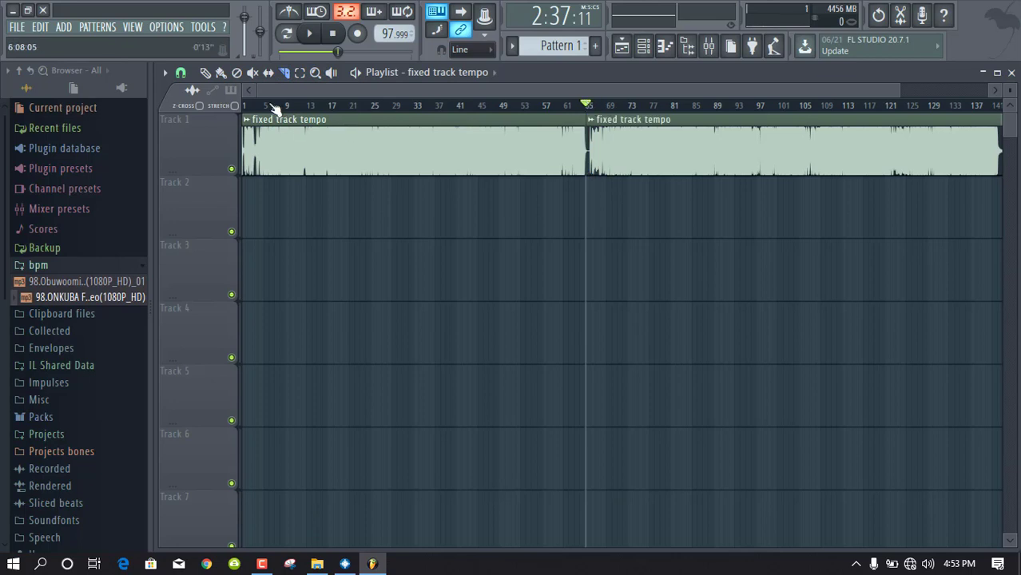
Step: Delete the first song's part of the sliced clip and move the remaining part to bar 1 of Track 1
left_click(222, 75)
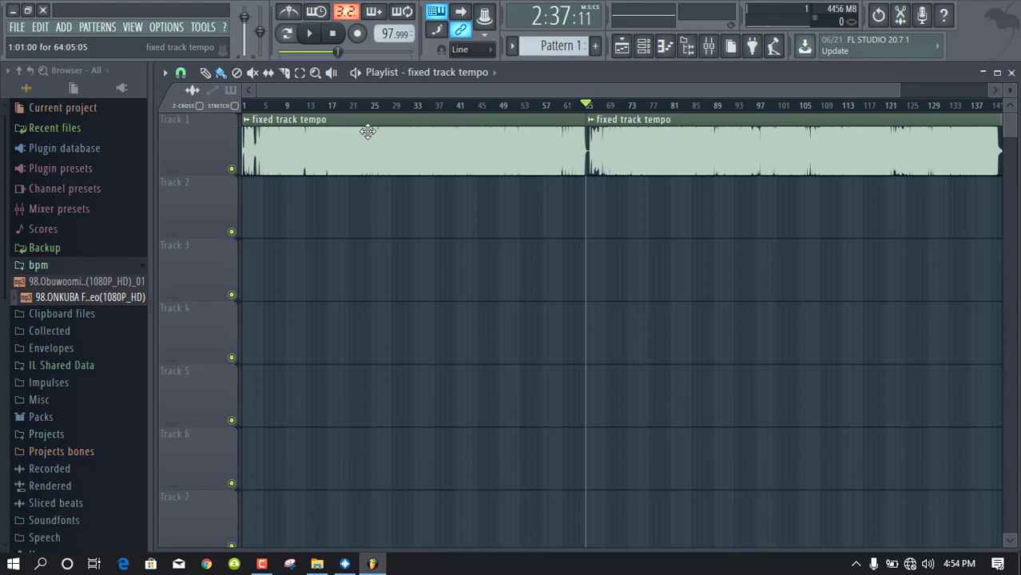
right_click(367, 132)
left_click_drag(694, 126, 564, 121)
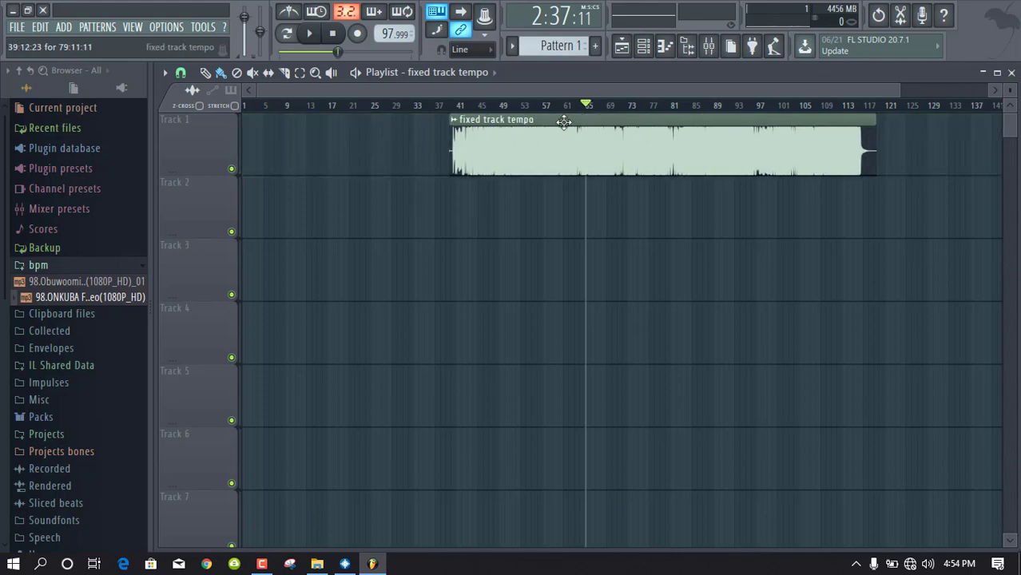
left_click_drag(613, 155, 405, 155)
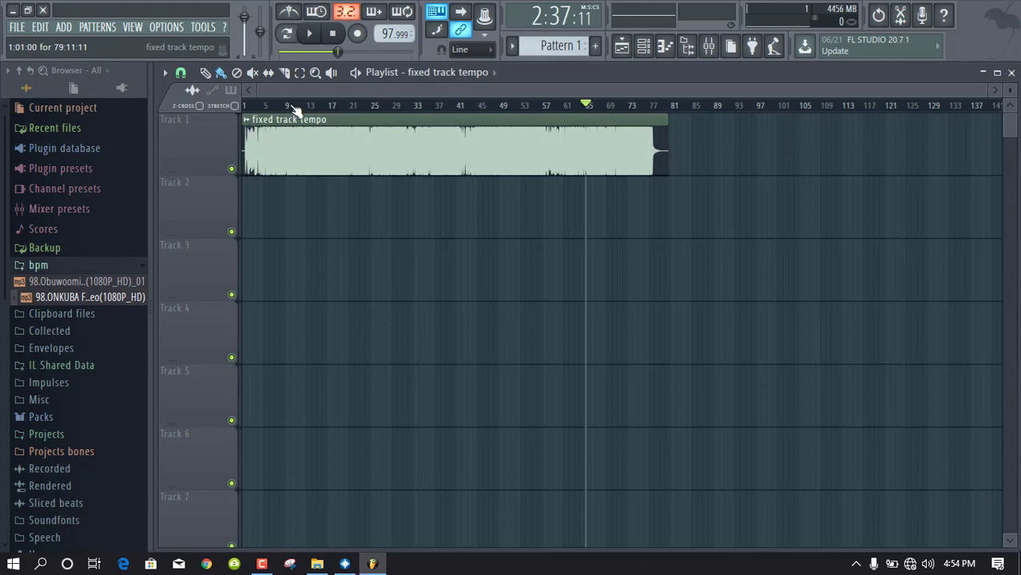
left_click_drag(298, 119, 252, 104)
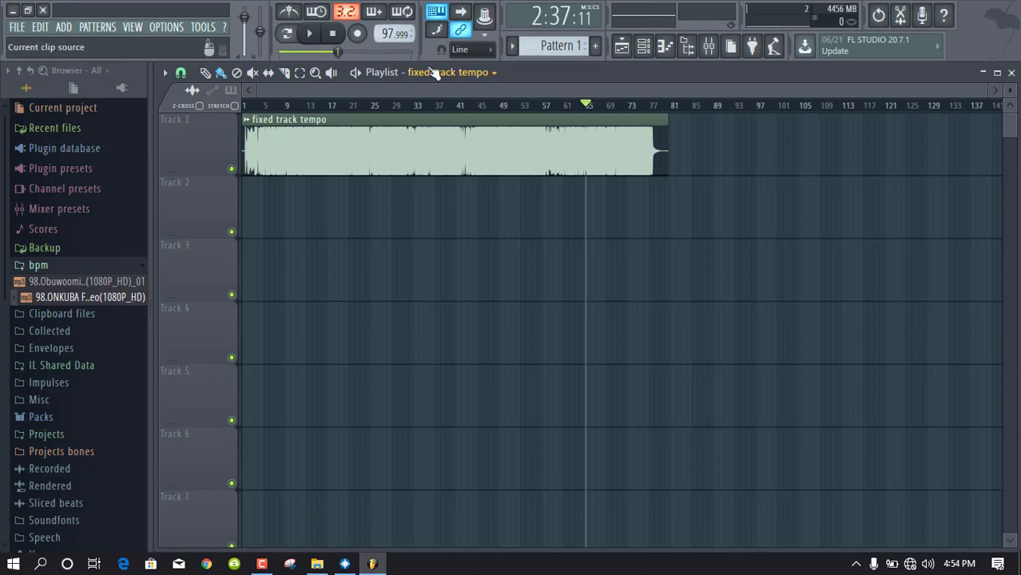
Step: Set the project tempo to 98.000 BPM and trim the silence from the clip's beginning so the audio starts at bar 1
left_click(404, 35)
left_click_drag(405, 34, 404, 33)
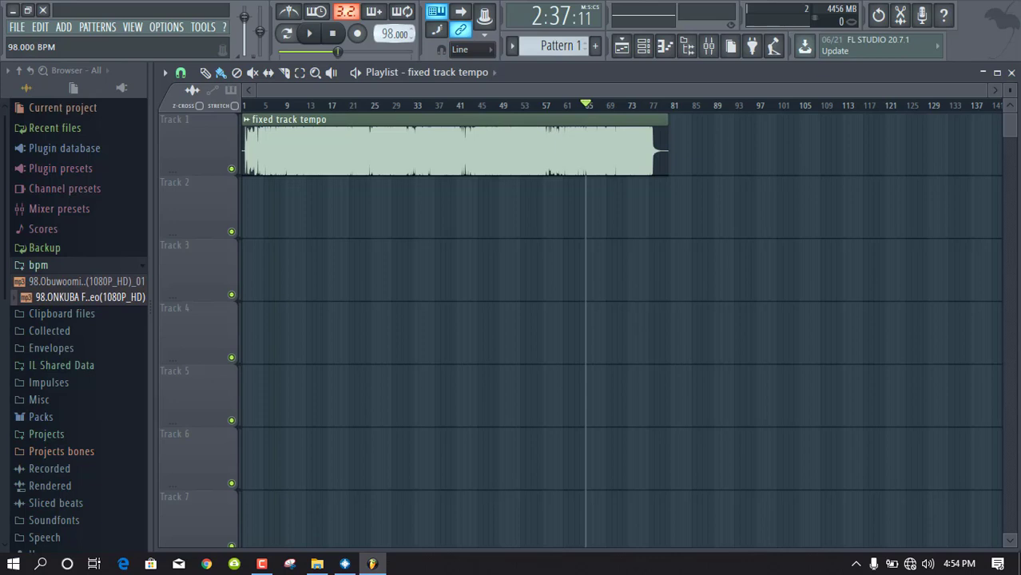
left_click_drag(991, 89, 354, 89)
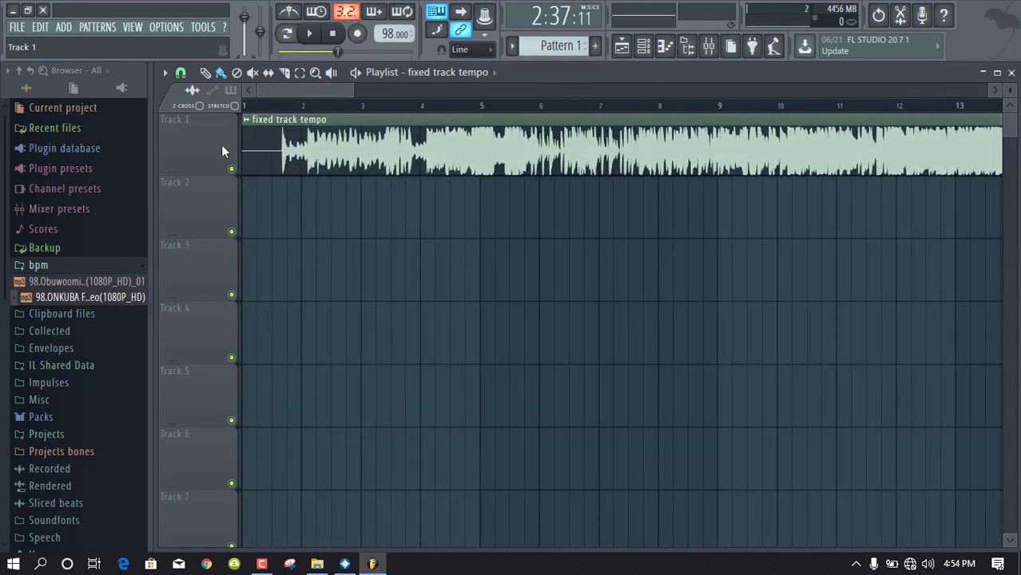
left_click_drag(244, 148, 210, 140)
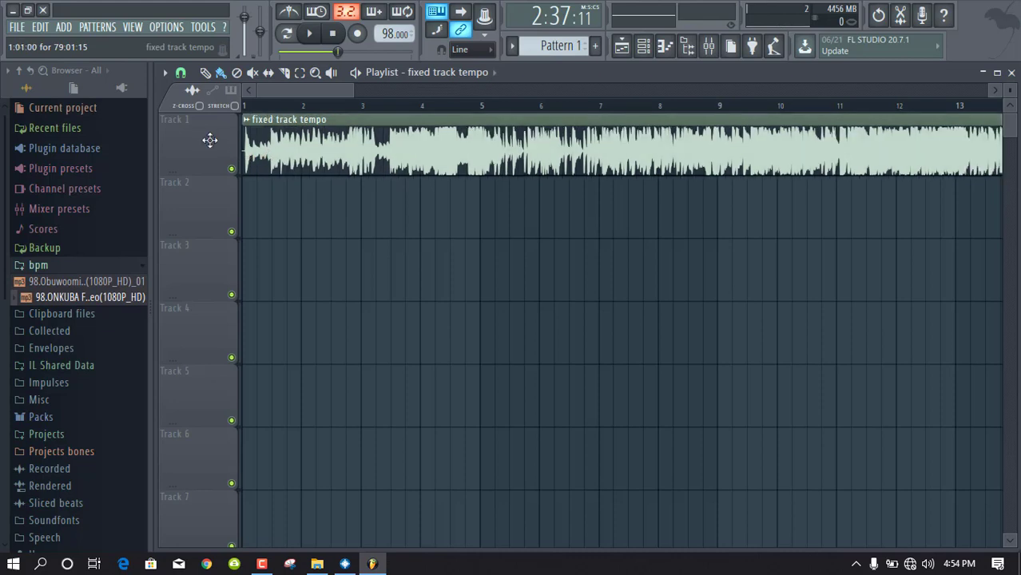
Step: Briefly play the trimmed clip's beginning and select the time range from bar 1 to bar 5
left_click(250, 107)
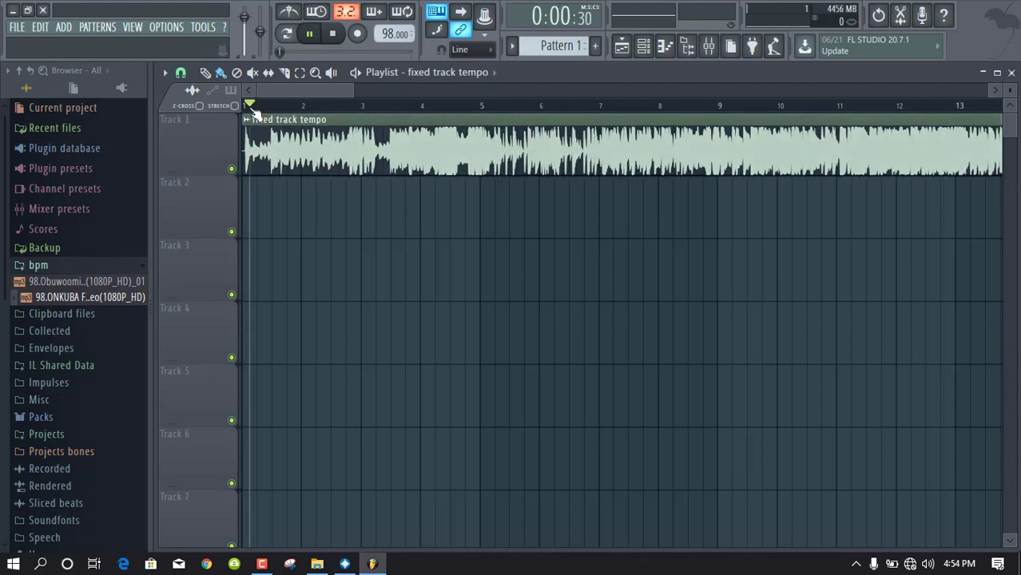
key("space")
left_click(300, 72)
left_click(256, 111)
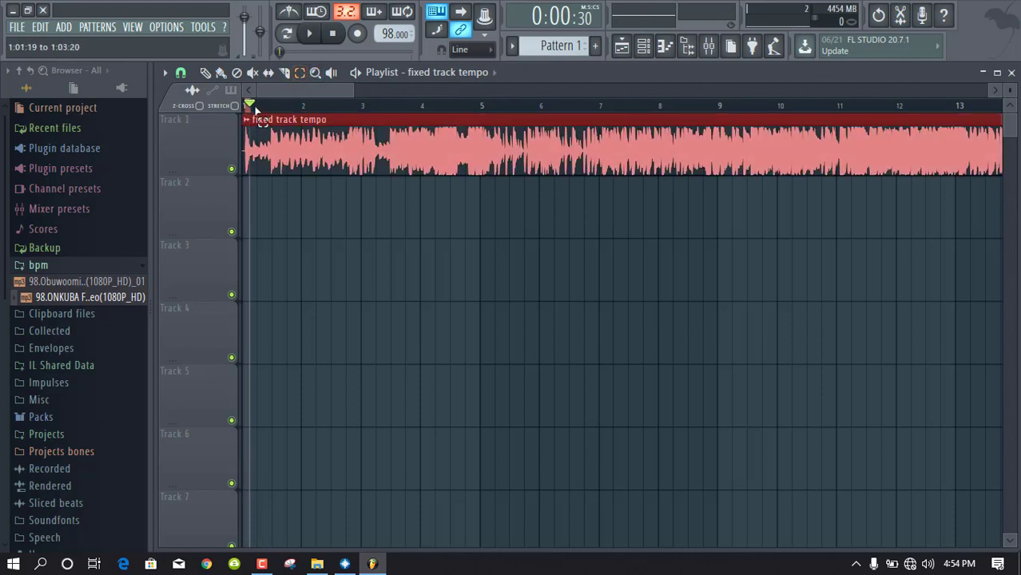
left_click_drag(256, 107, 484, 109)
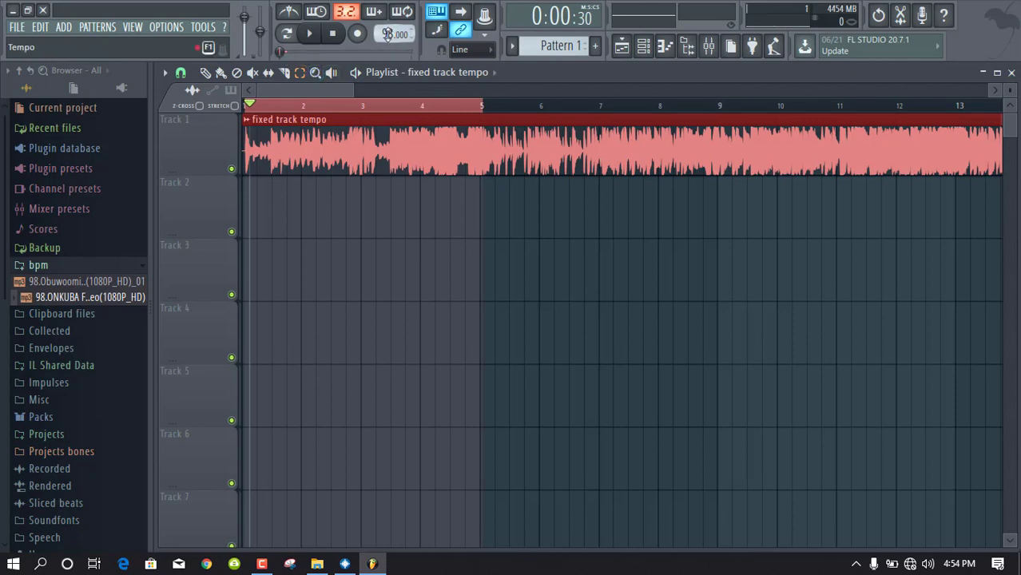
Step: Raise the project tempo to 135 BPM and play the selected bars
left_click_drag(388, 33, 387, 6)
key("space")
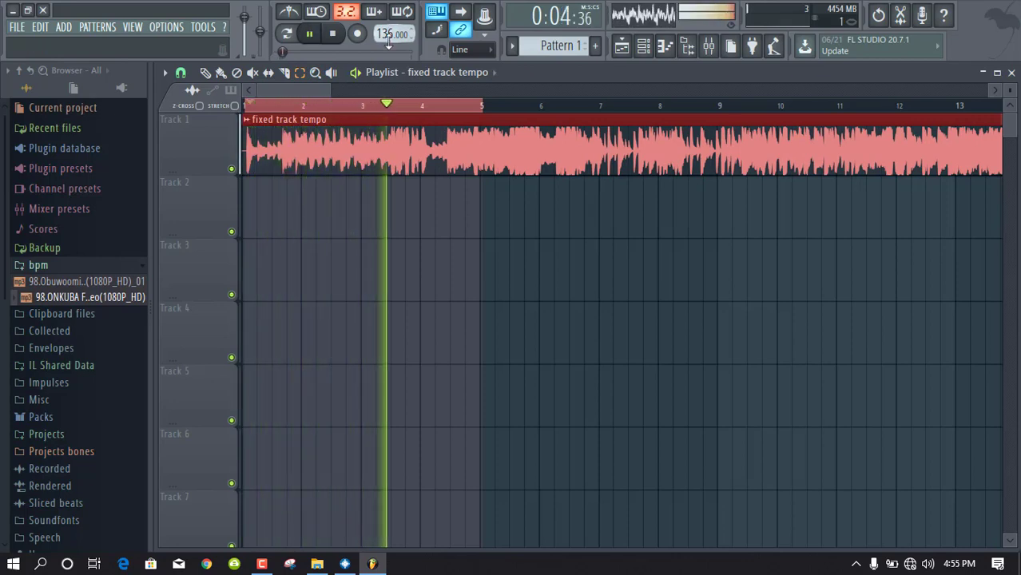
Step: Raise the project tempo to 145 BPM, then stop playback and clear the bar 1 to 5 selection
left_click_drag(389, 42, 389, 35)
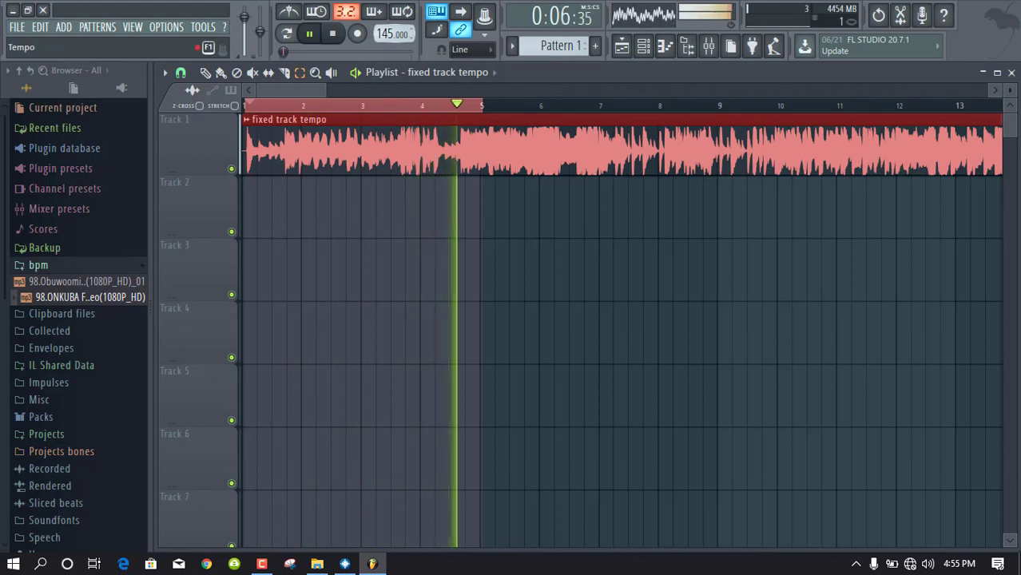
key("space")
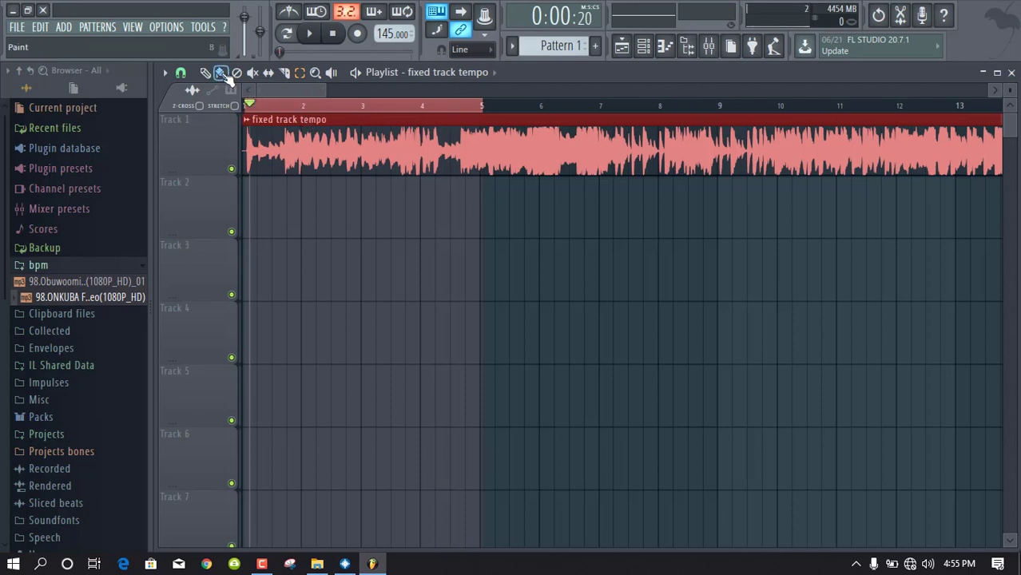
left_click(326, 107)
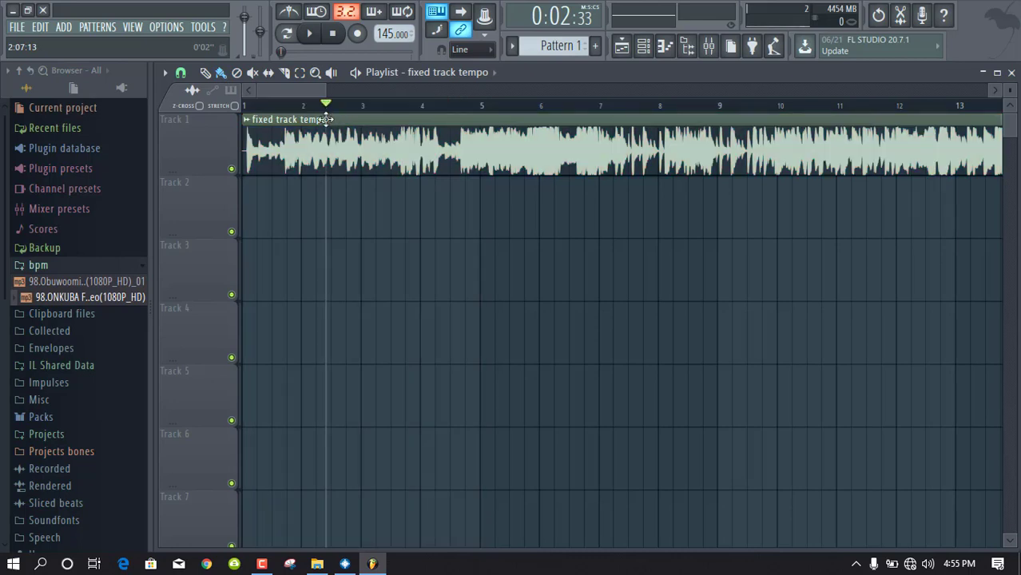
Step: Autodetect the fixed track tempo clip's tempo for time stretching, using the 75 to 150 BPM range, and close its channel settings
double_click(332, 141)
left_click_drag(318, 241, 309, 175)
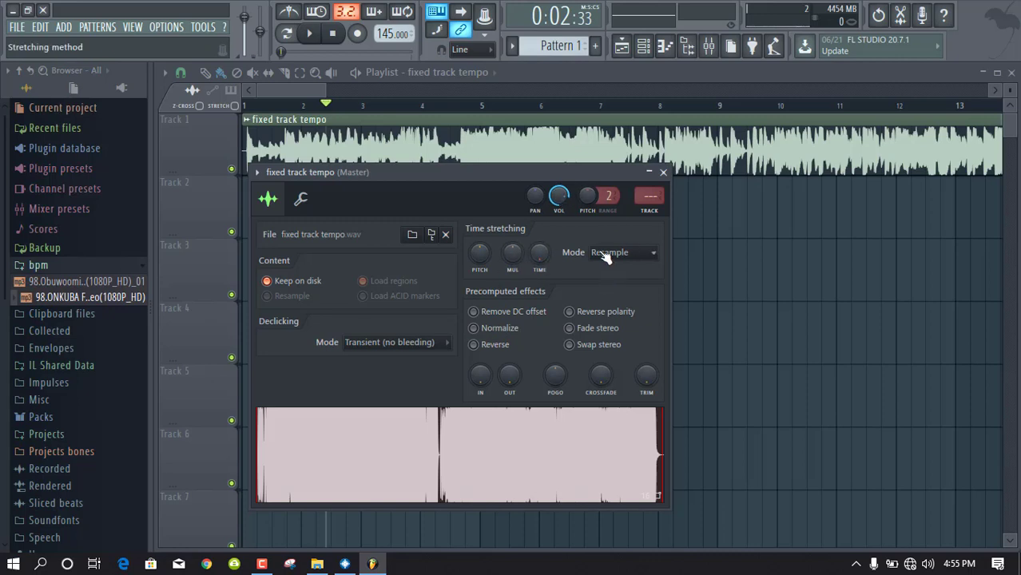
right_click(537, 262)
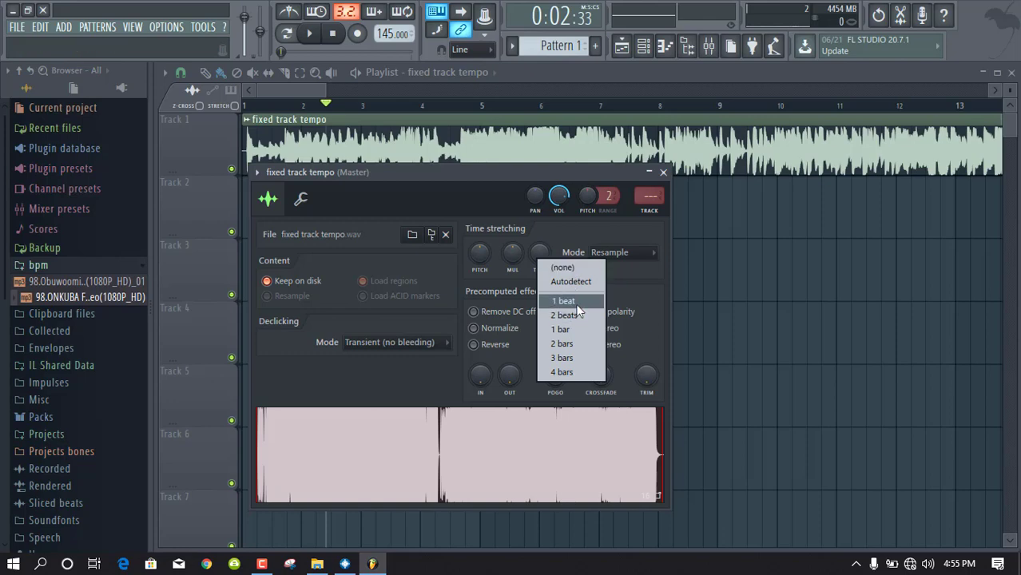
left_click(573, 281)
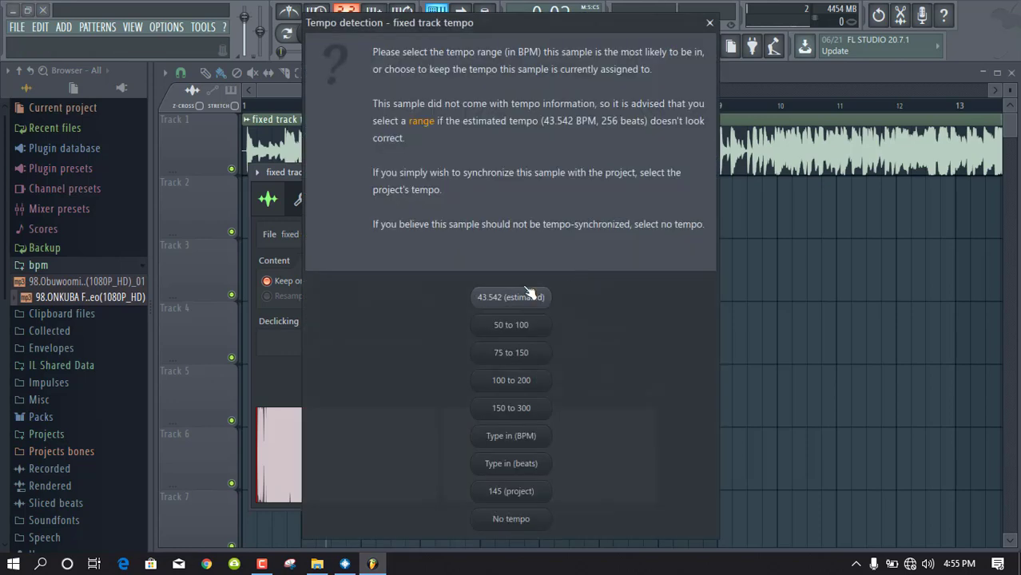
left_click(511, 353)
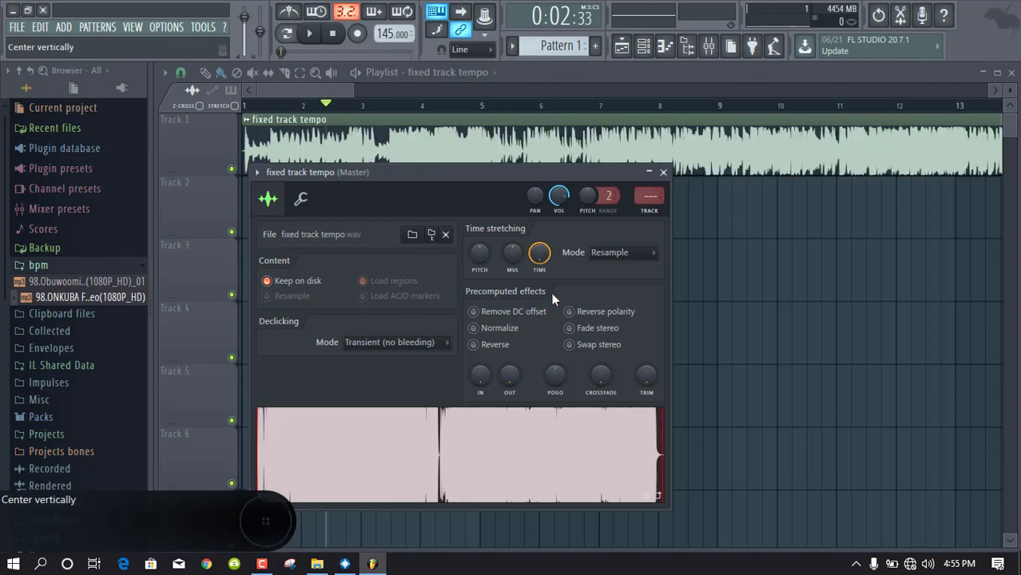
left_click(663, 173)
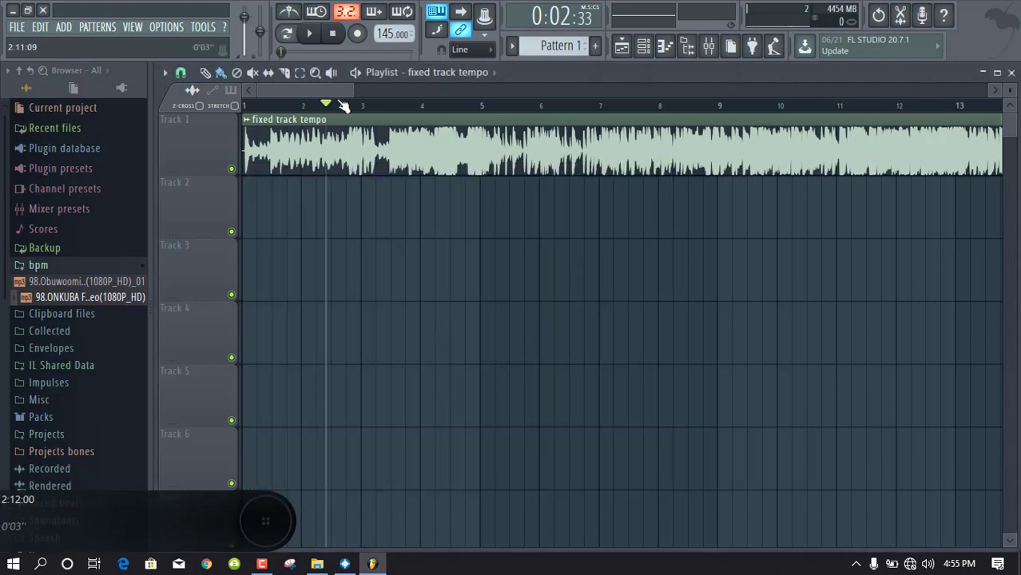
Step: Play the fixed track tempo clip from bar 1 and lower the project tempo to 98.000 BPM
left_click_drag(328, 102, 232, 105)
key("space")
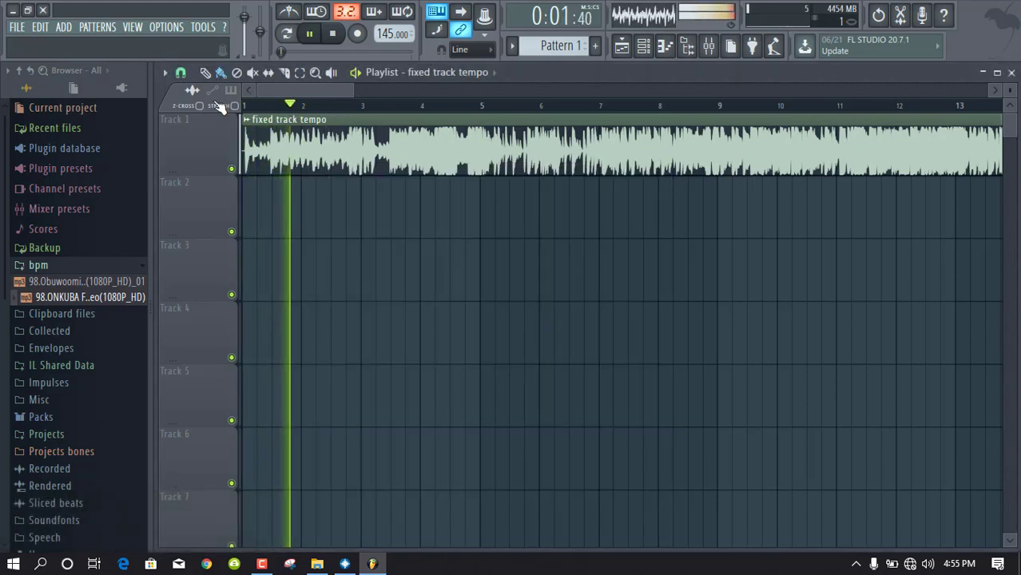
key("space")
left_click_drag(391, 34, 391, 53)
key("space")
left_click_drag(388, 35, 384, 44)
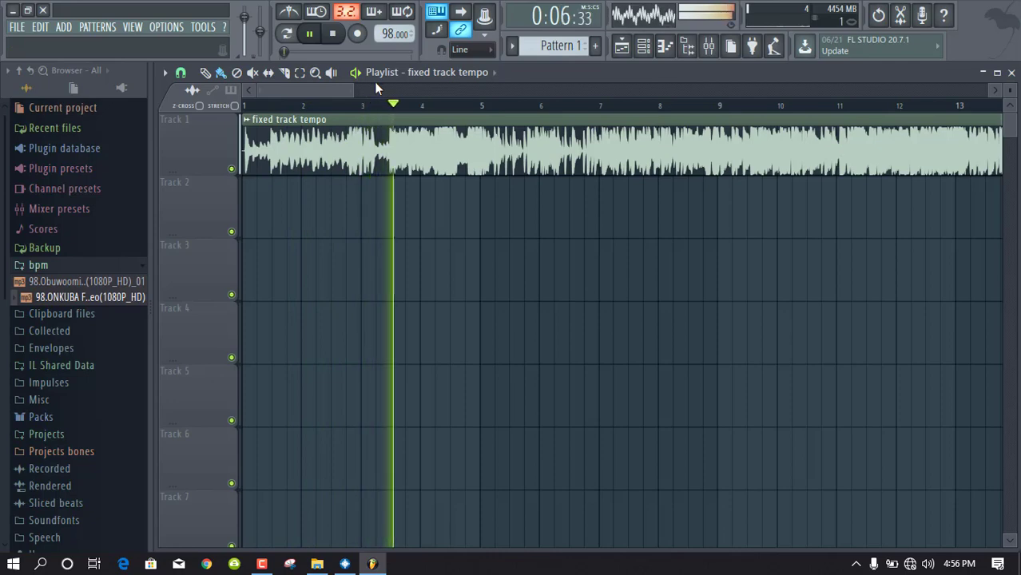
key("space")
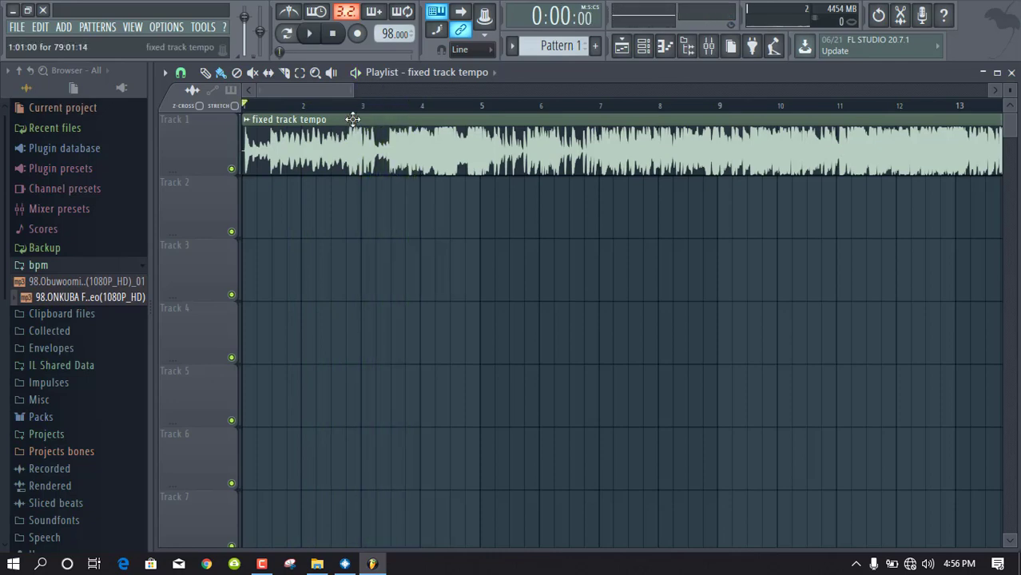
Step: Move the fixed track tempo clip to Track 2 near bar 3 and place the 98.Obuwoomi song at bar 1 of Track 1
left_click_drag(352, 90, 283, 97)
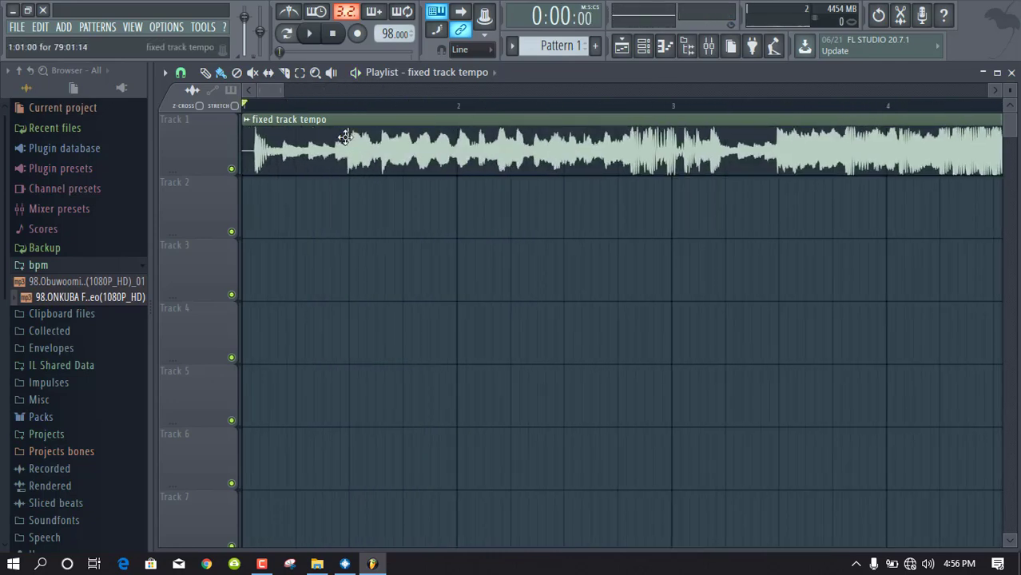
left_click_drag(345, 139, 768, 239)
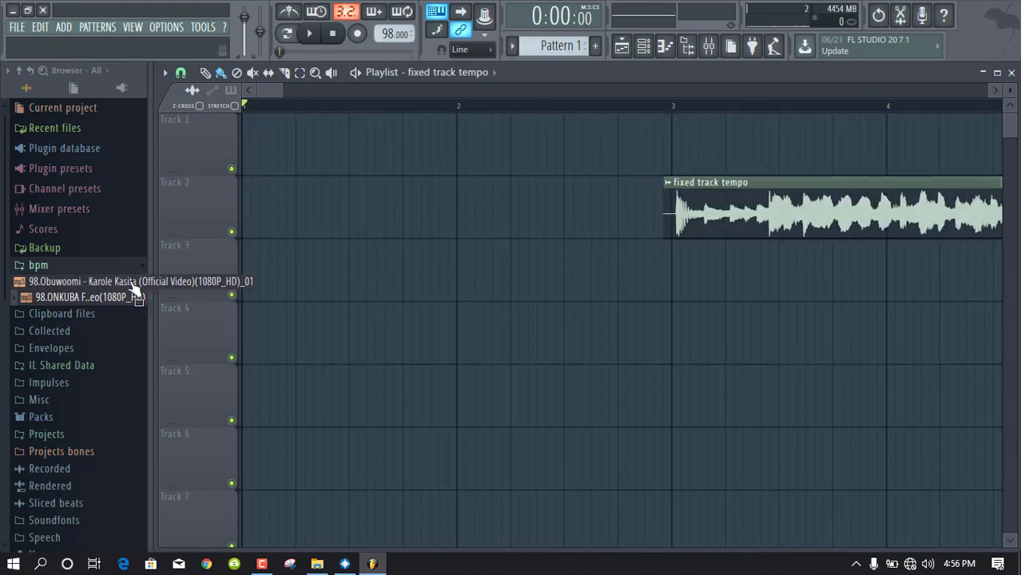
left_click_drag(127, 286, 246, 150)
key("space")
key("space")
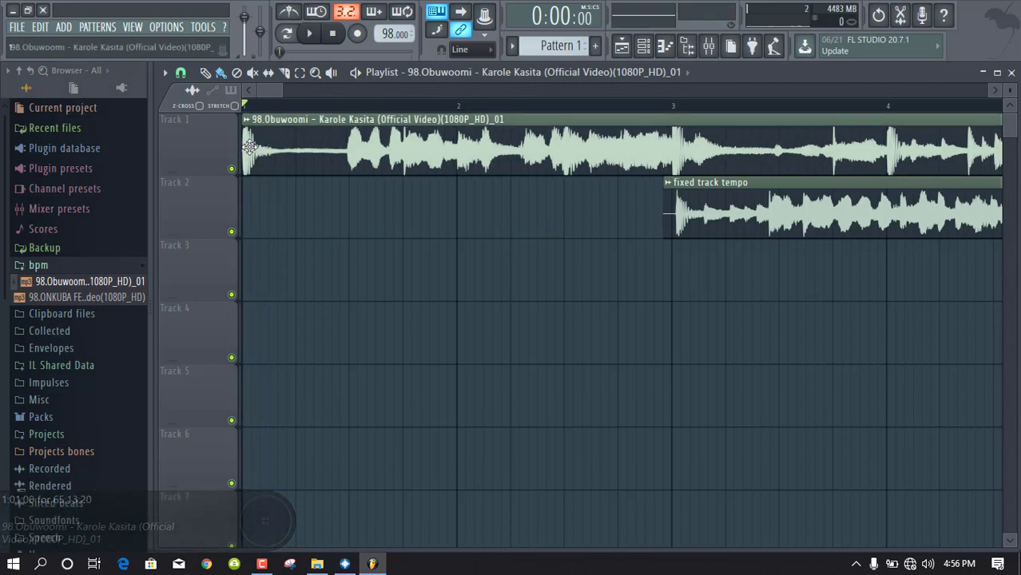
Step: Try a lower channel volume for the 98.Obuwoomi clip and reset it to the default
double_click(262, 142)
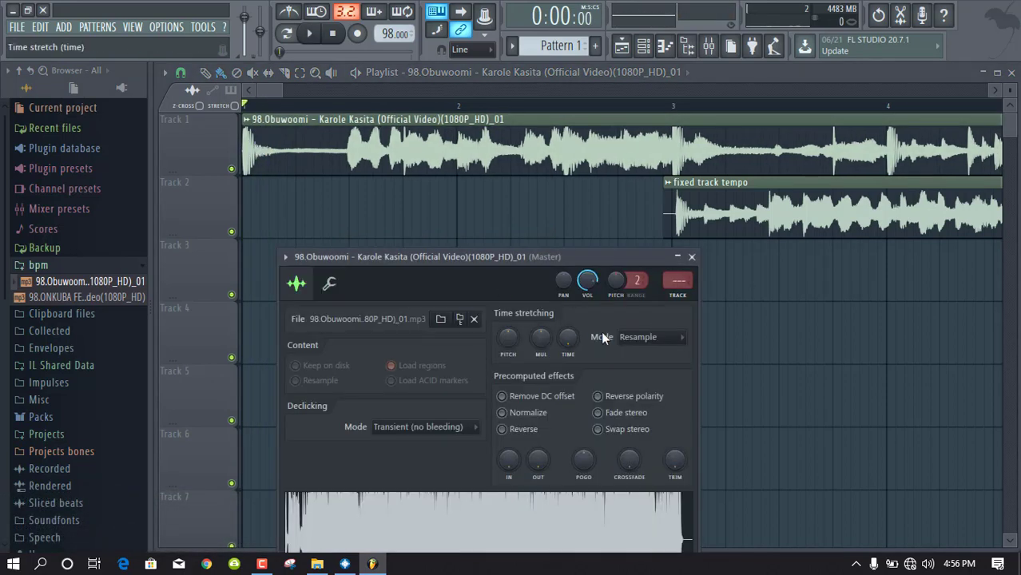
left_click_drag(587, 280, 587, 315)
key("space")
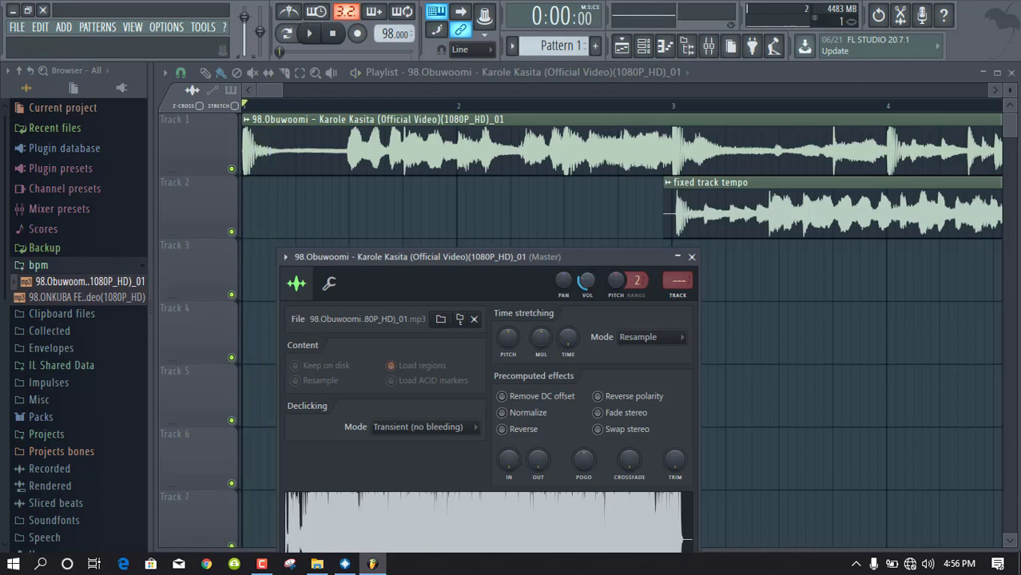
right_click(586, 280)
left_click(610, 291)
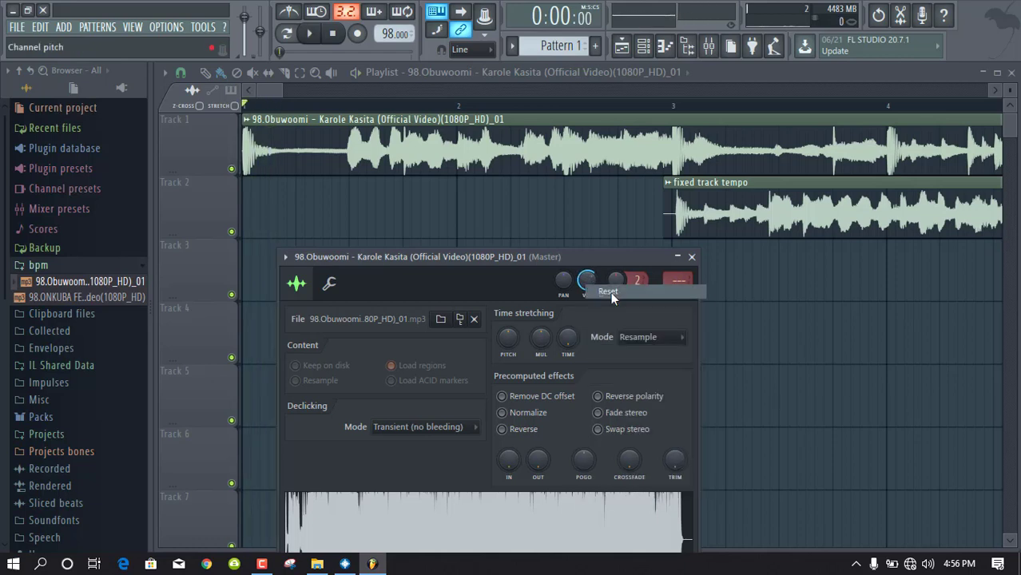
left_click(692, 256)
Step: Autodetect the 98.Obuwoomi clip's tempo for time stretching, using the 75 to 150 BPM range, and close its channel settings
double_click(372, 160)
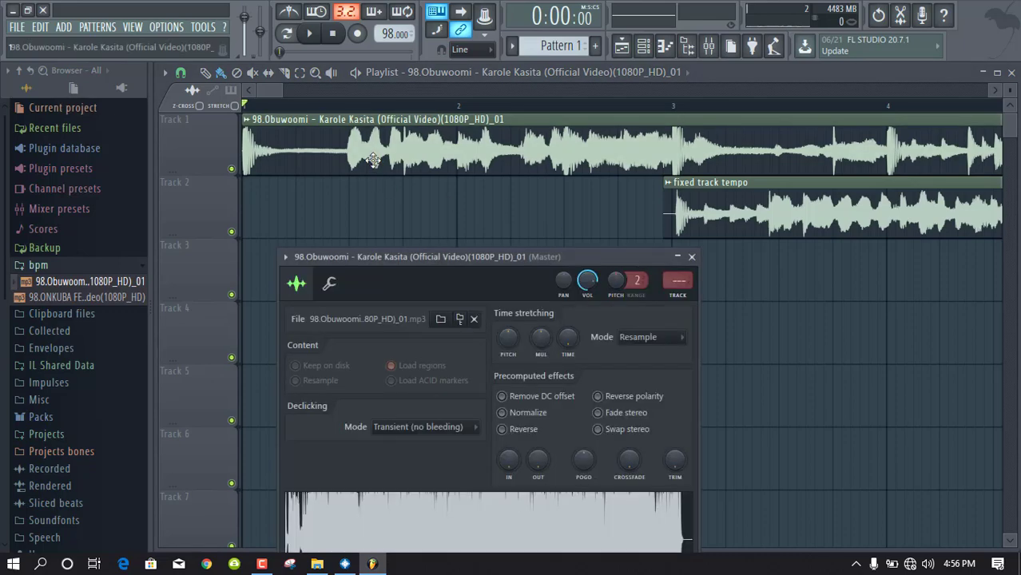
right_click(572, 335)
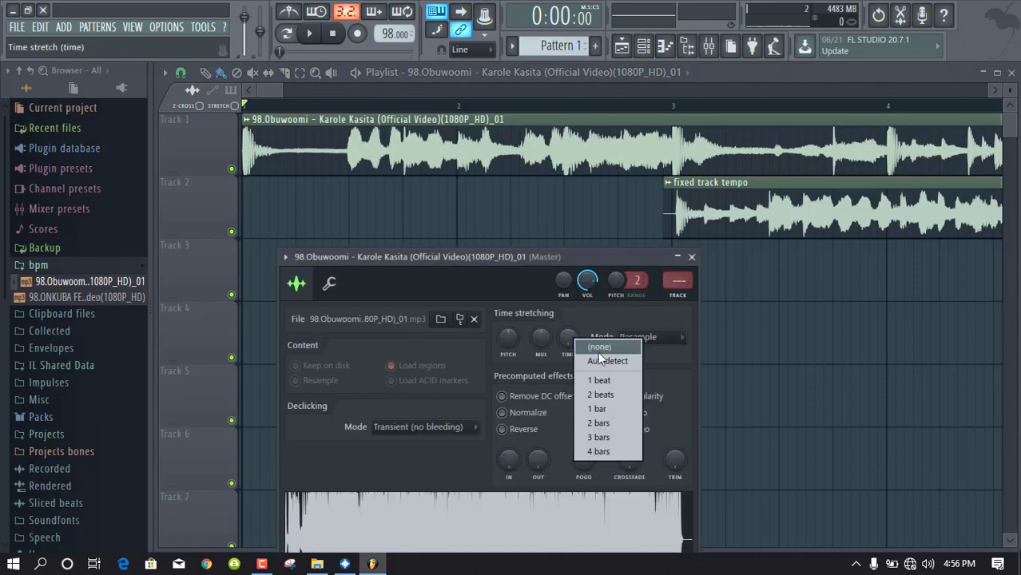
left_click(606, 363)
left_click(532, 363)
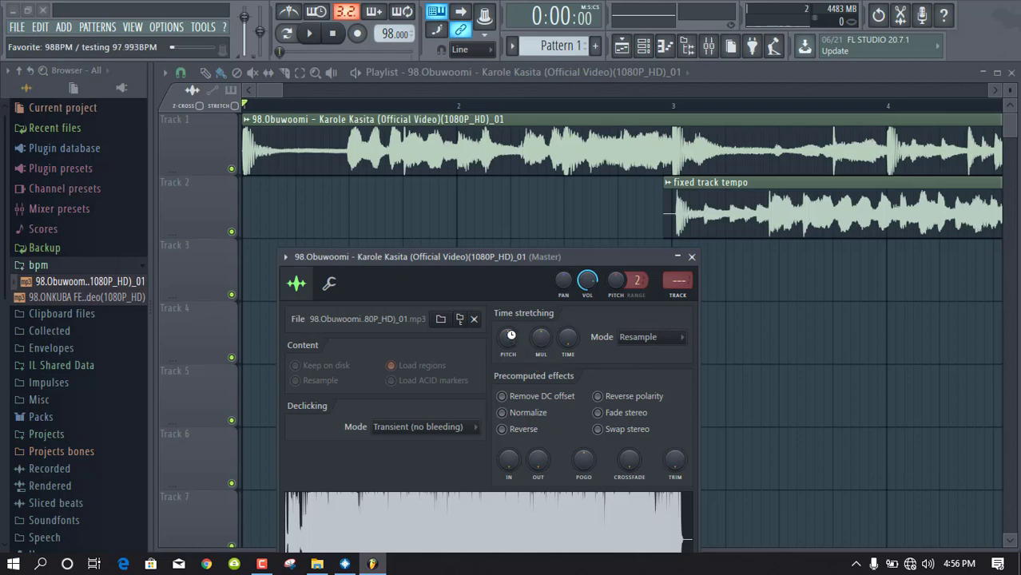
left_click(692, 258)
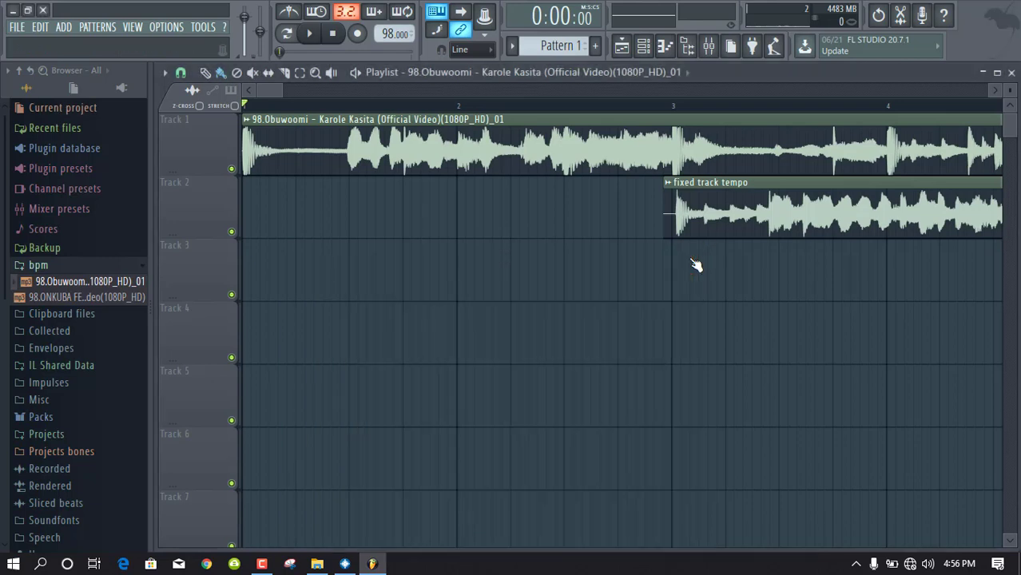
Step: Trim the silence from the fixed track tempo clip's beginning, align it with bar 3 and play both clips from there
left_click_drag(670, 215, 680, 216)
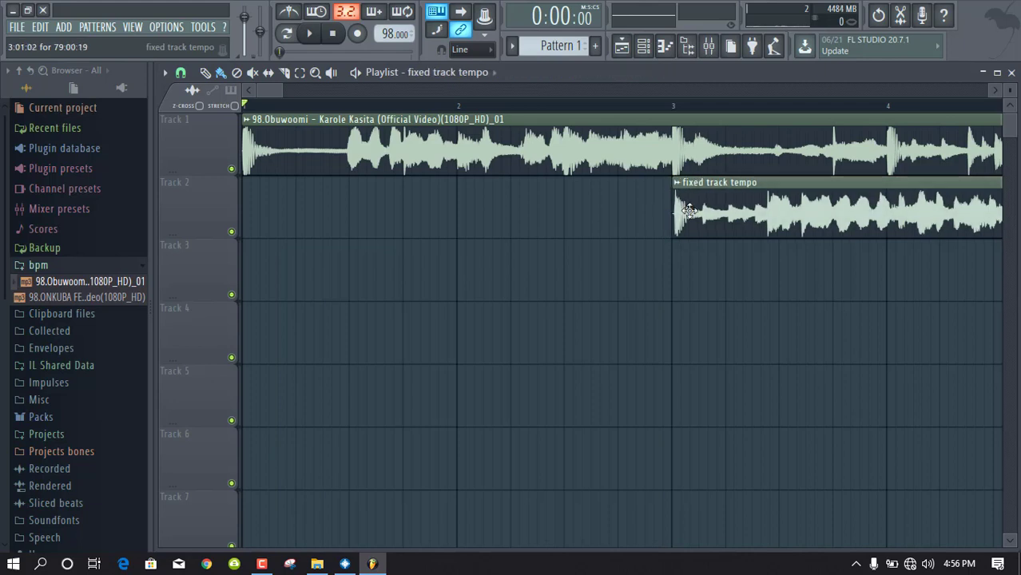
left_click(671, 105)
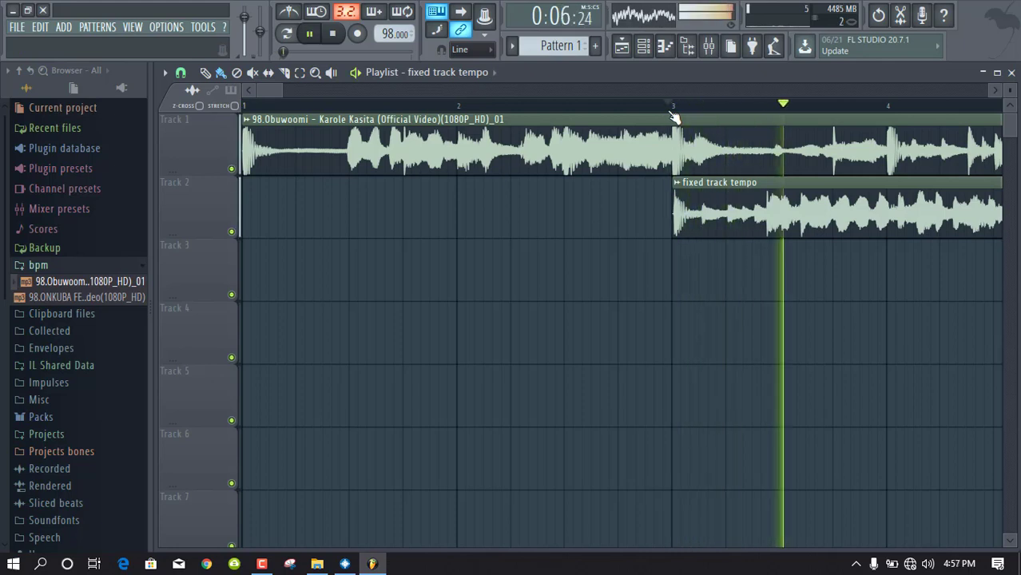
key("space")
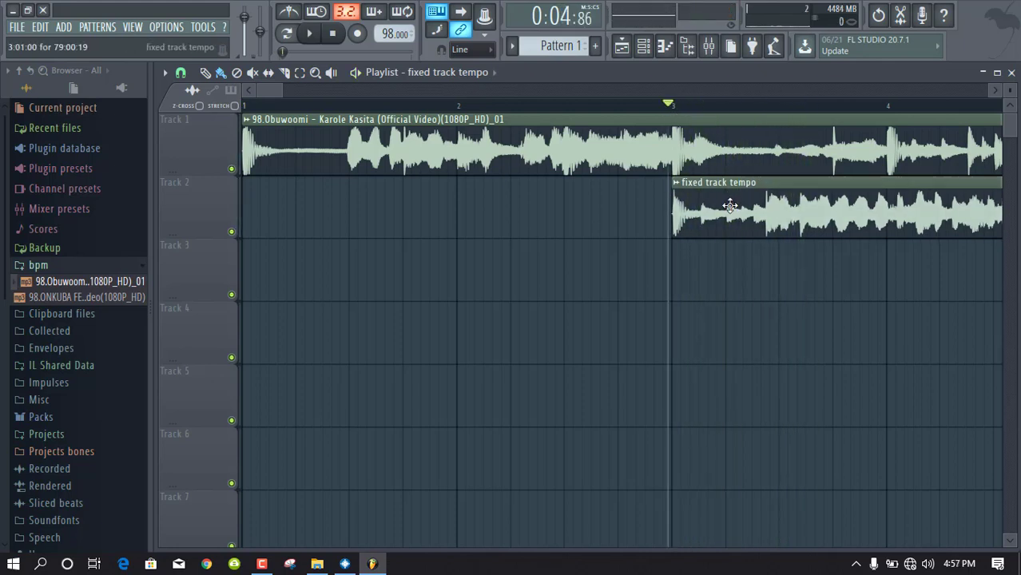
Step: Detect the tempo of the fixed track tempo clip on Track 2 using the 75 to 150 BPM range
left_click(677, 186)
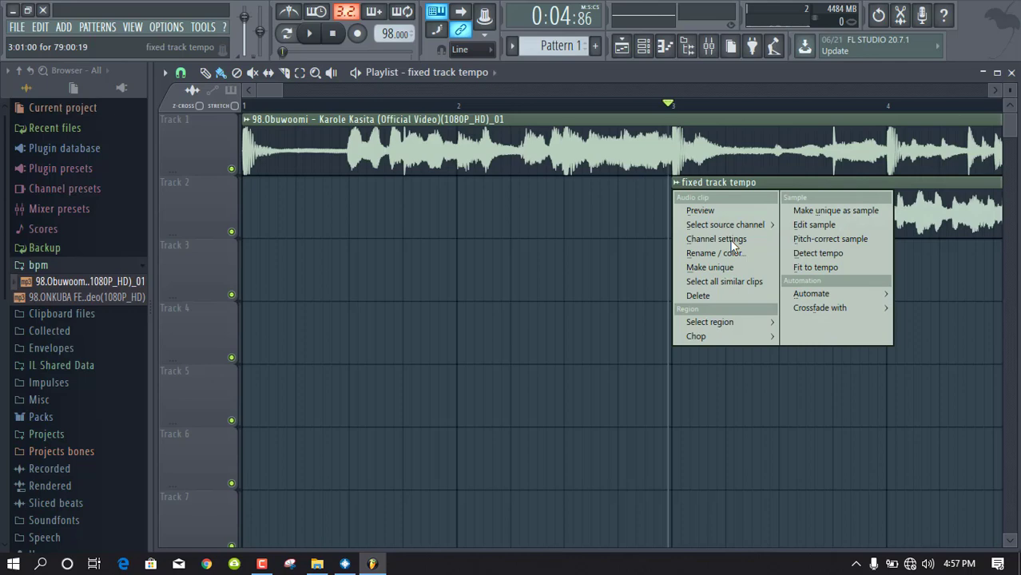
left_click(808, 254)
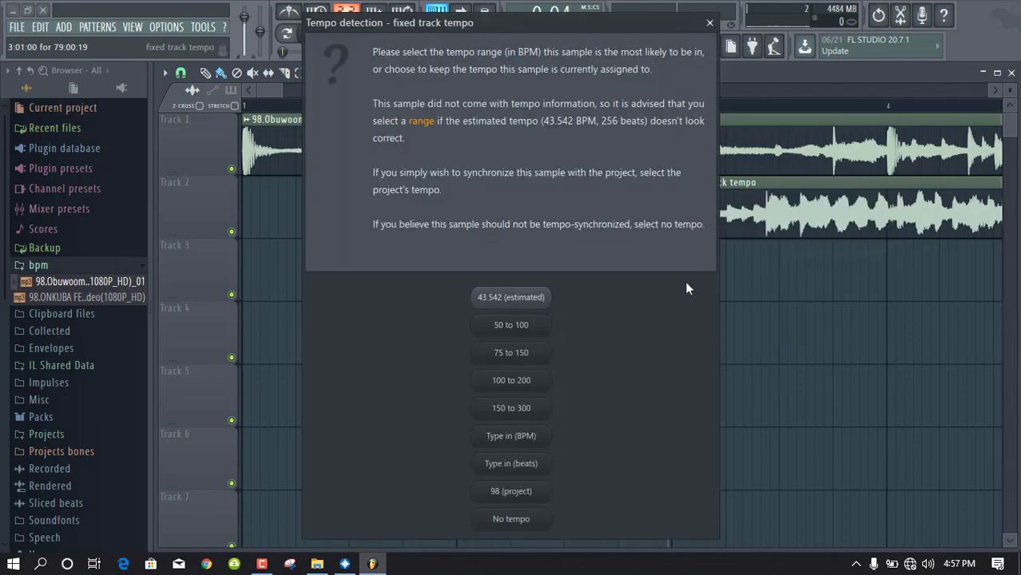
left_click(524, 358)
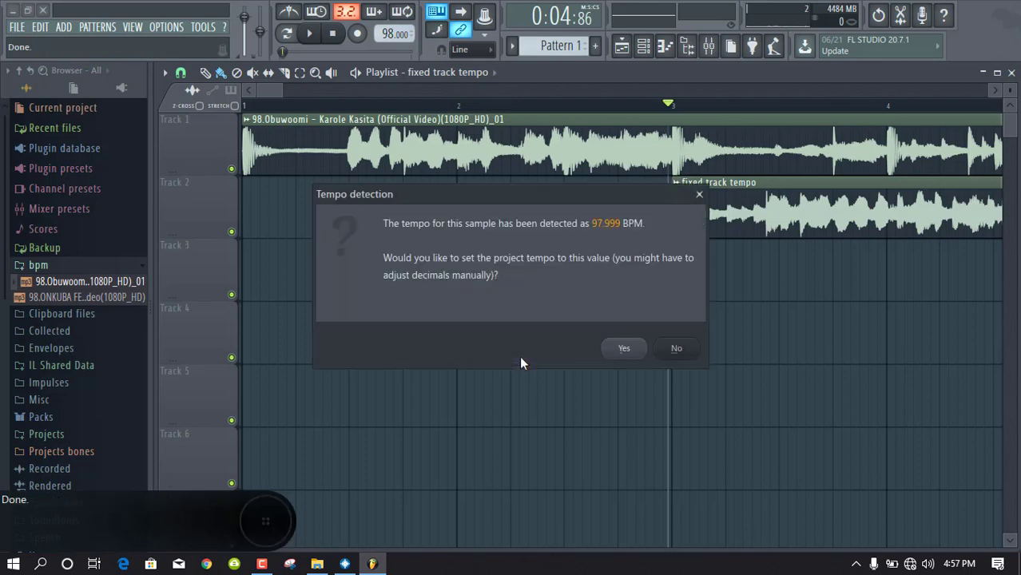
left_click_drag(560, 200, 517, 290)
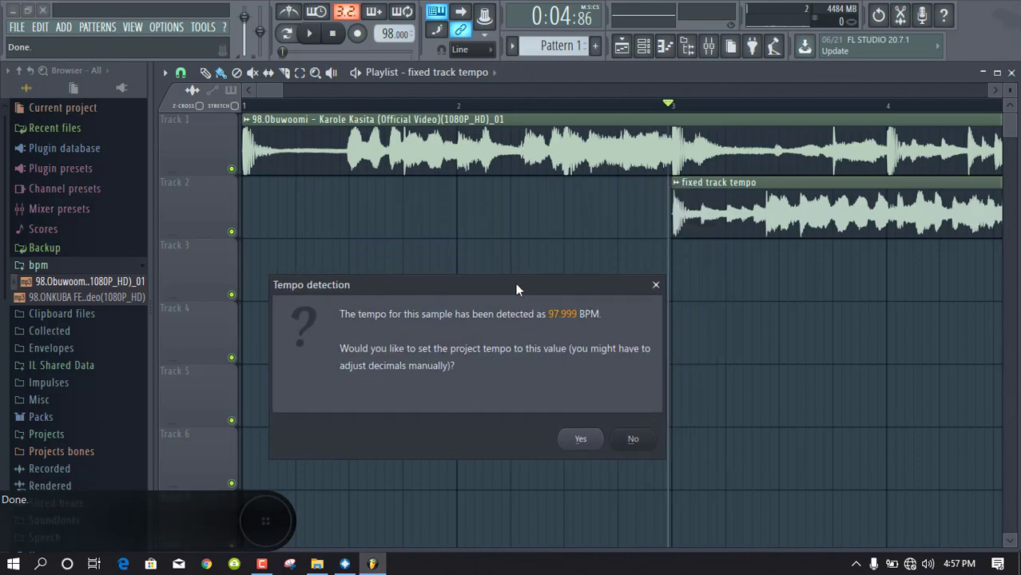